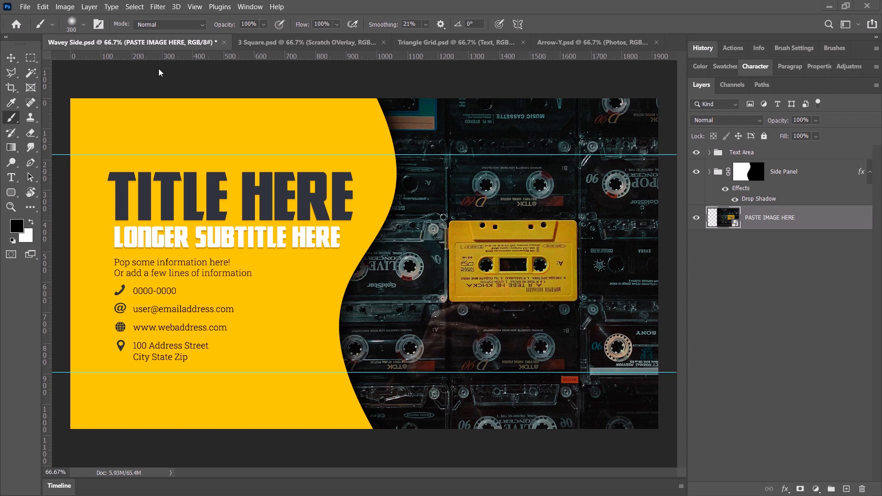
Look through the open 3 Square, Triangle Grid and Arrow-Y templates and return to Wavey Side.psd.
{"action": "left_click", "coordinate": [265, 41]}
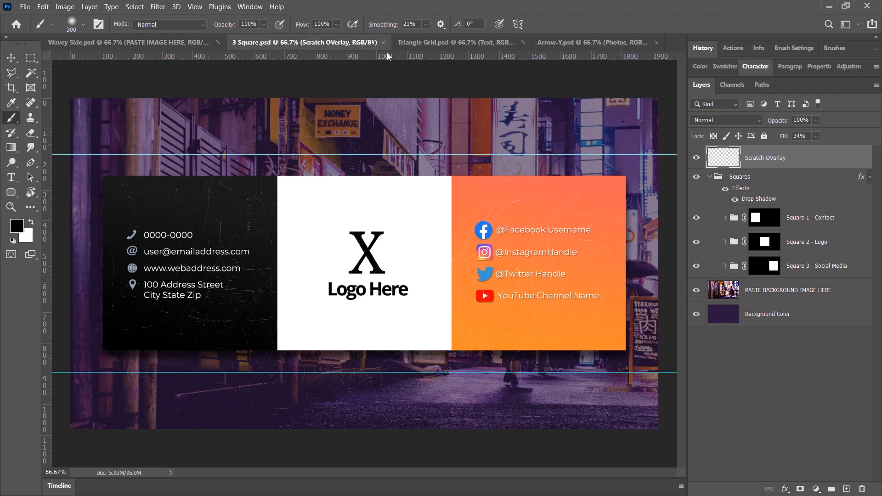
{"action": "left_click", "coordinate": [430, 42]}
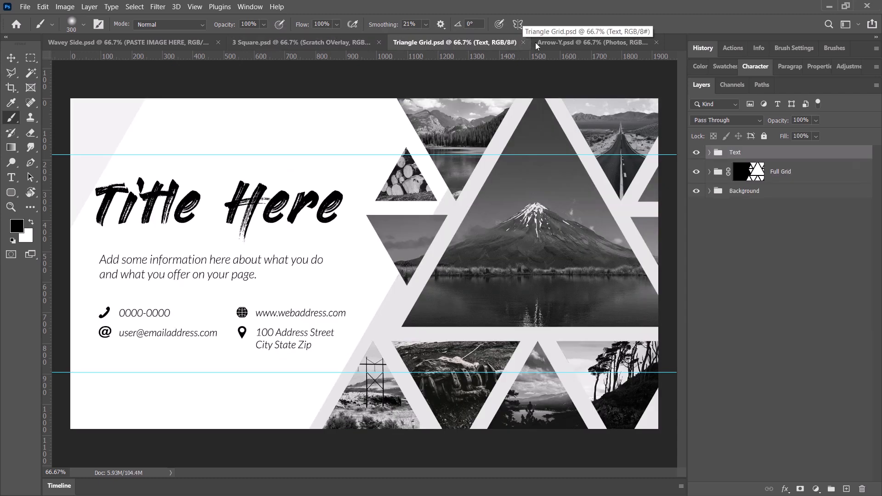
{"action": "left_click", "coordinate": [558, 42]}
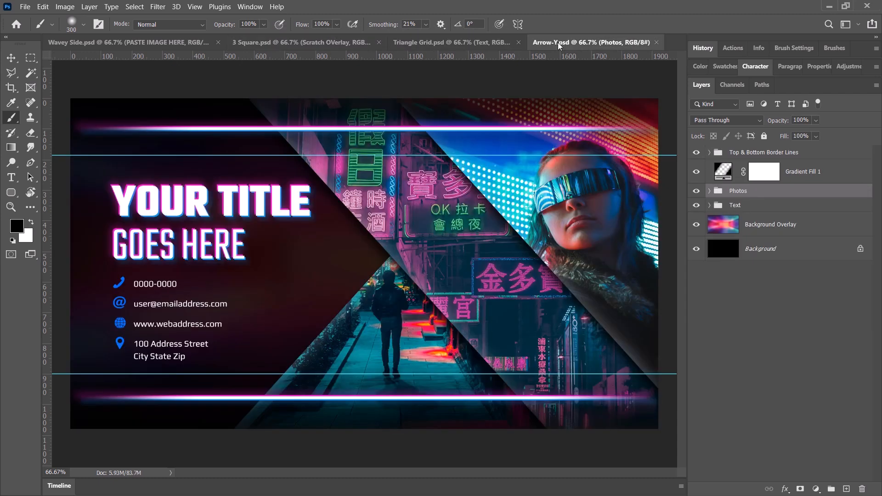
{"action": "left_click", "coordinate": [150, 41]}
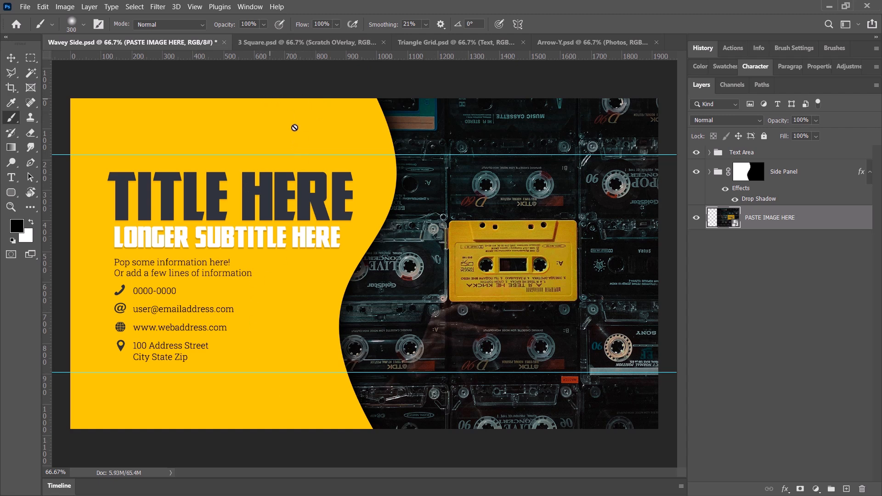
Check that the Layers panel is enabled and go through the Text Area, Side Panel and PASTE IMAGE HERE layers.
{"action": "left_click", "coordinate": [776, 173]}
{"action": "left_click", "coordinate": [769, 152]}
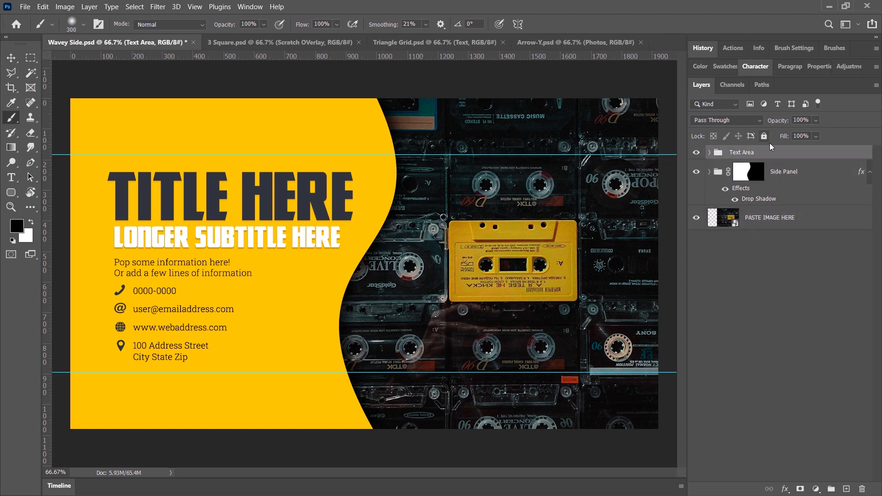
{"action": "left_click", "coordinate": [247, 10]}
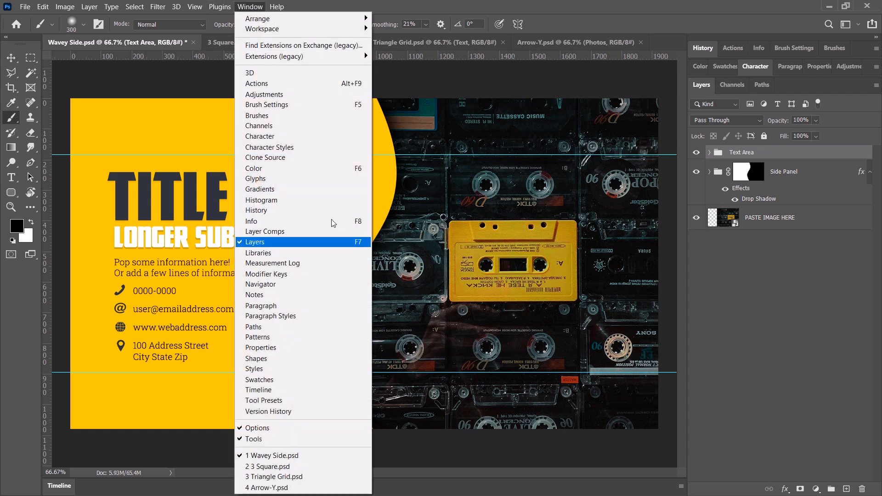
{"action": "left_click", "coordinate": [683, 4]}
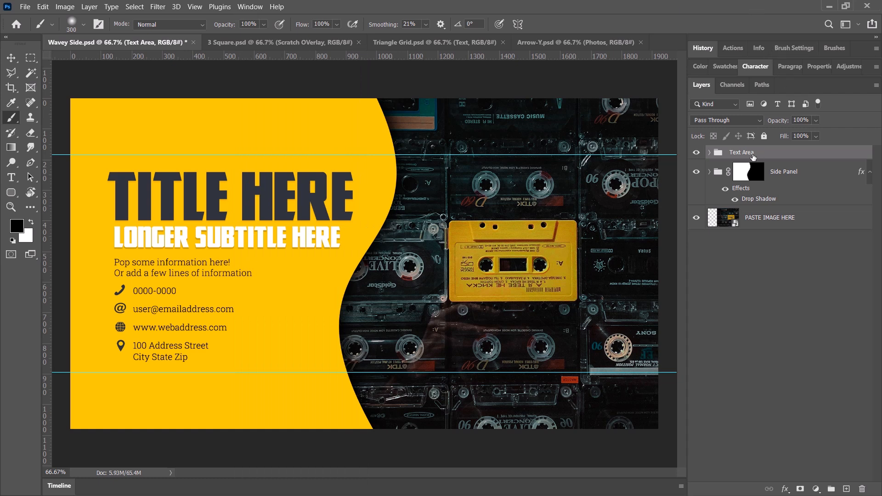
{"action": "left_click", "coordinate": [791, 174]}
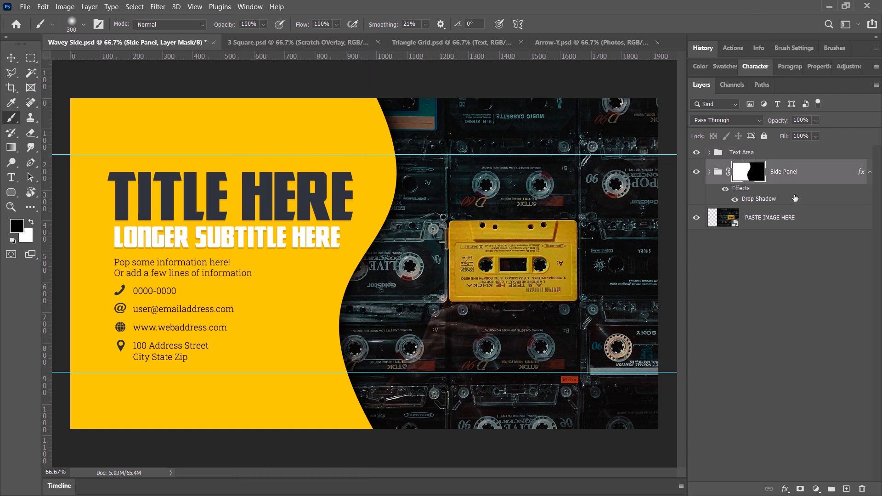
{"action": "left_click", "coordinate": [796, 224]}
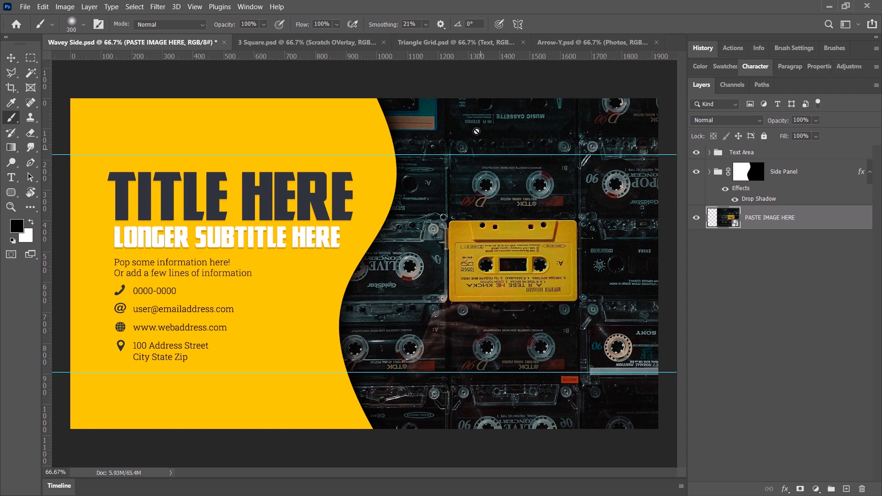
Expand the Side Panel group and inspect the contents of the Text Area group before collapsing it again.
{"action": "left_click", "coordinate": [709, 172]}
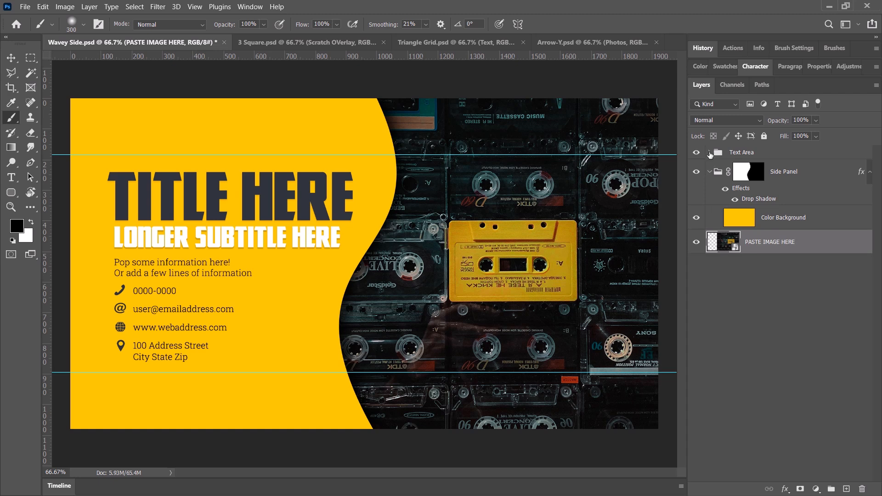
{"action": "left_click", "coordinate": [710, 153]}
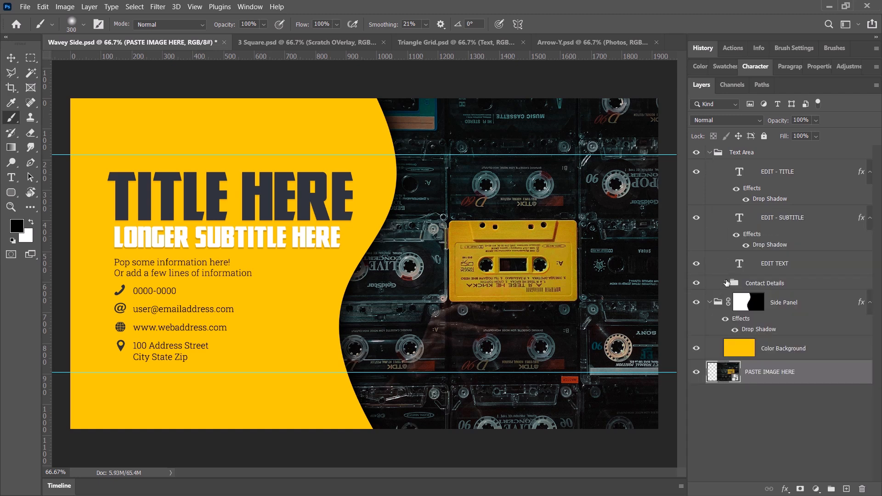
{"action": "left_click", "coordinate": [710, 153]}
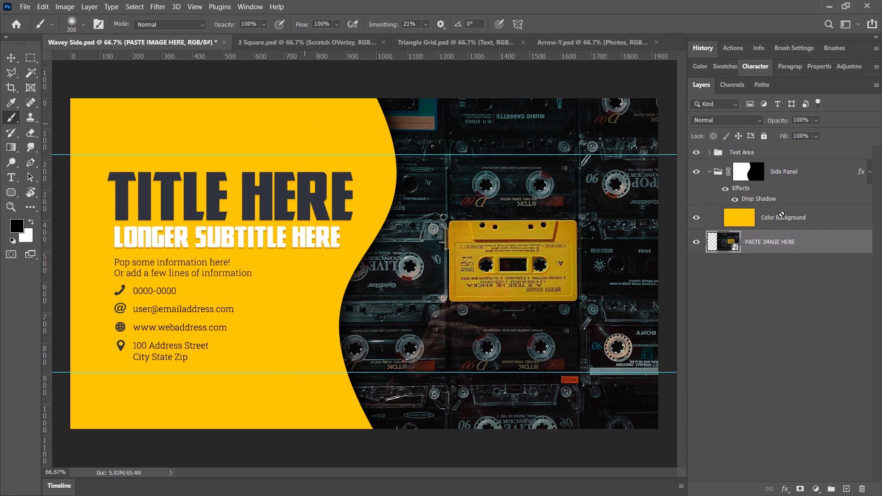
Select the Color Background layer and set the foreground colour to blue, hex 0078ff.
{"action": "left_click", "coordinate": [792, 222]}
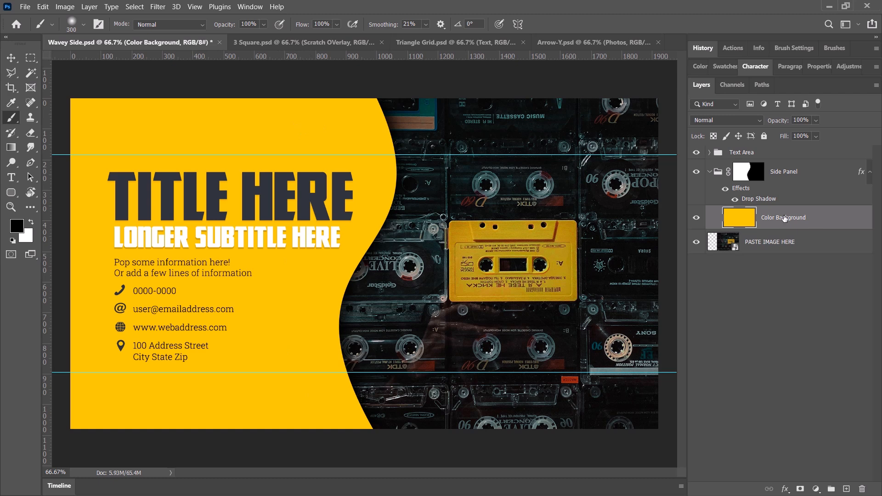
{"action": "left_click", "coordinate": [20, 227]}
{"action": "left_click_drag", "start_coordinate": [178, 346], "coordinate": [178, 344]}
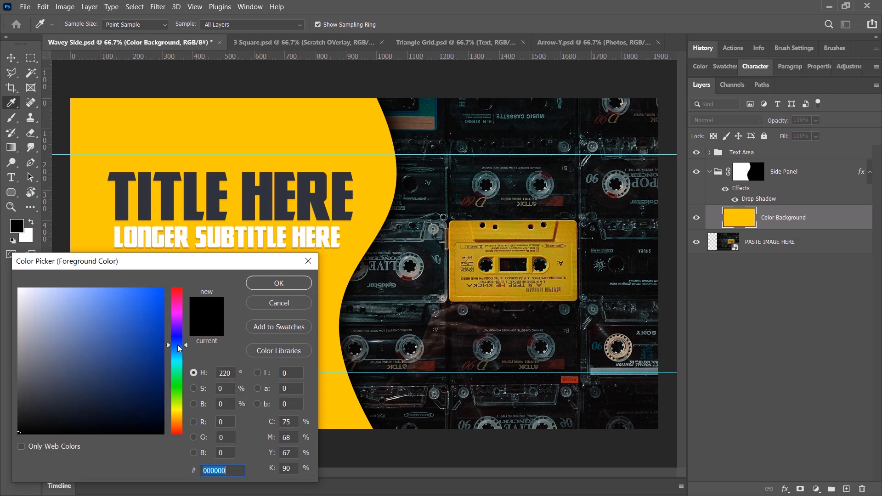
{"action": "left_click_drag", "start_coordinate": [161, 292], "coordinate": [200, 274]}
{"action": "left_click_drag", "start_coordinate": [180, 353], "coordinate": [179, 349]}
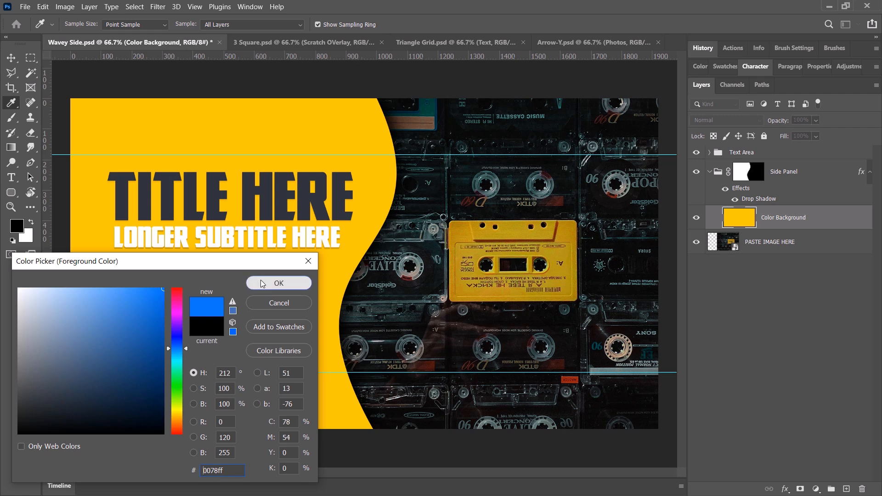
{"action": "left_click", "coordinate": [262, 283]}
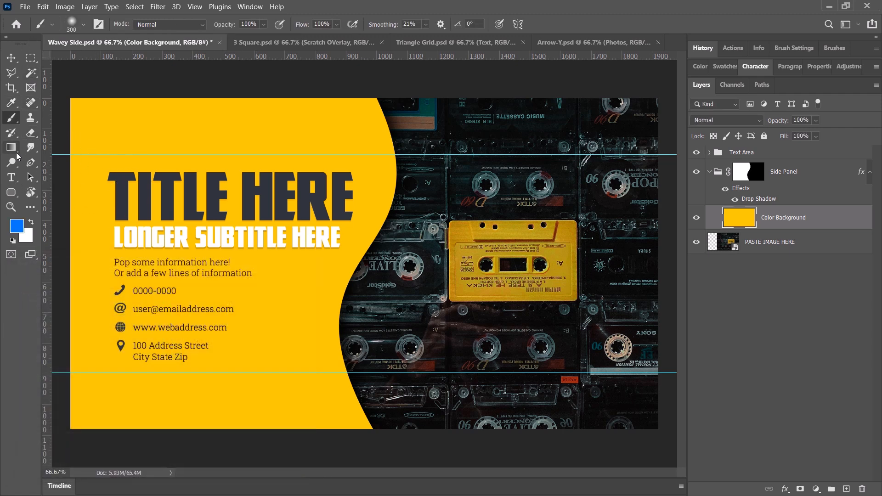
Fill the Color Background layer of the side panel with the blue foreground colour using the Paint Bucket Tool.
{"action": "left_click_drag", "start_coordinate": [17, 154], "coordinate": [17, 154]}
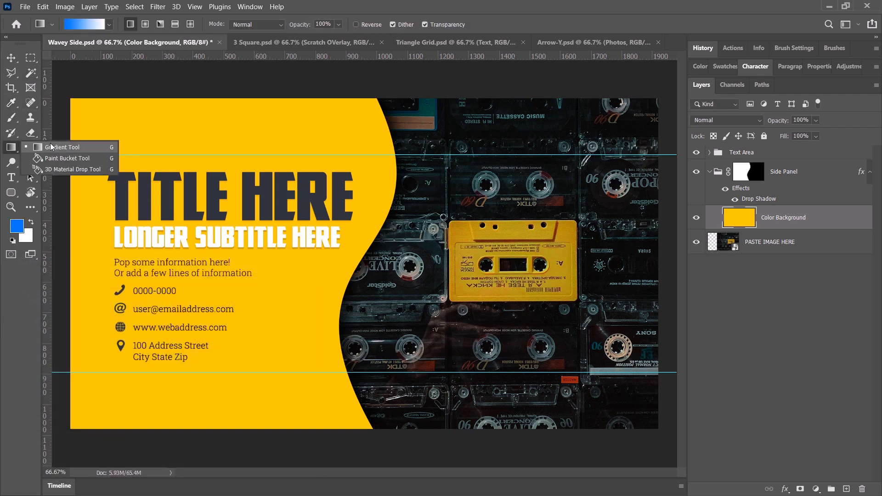
{"action": "left_click", "coordinate": [63, 147]}
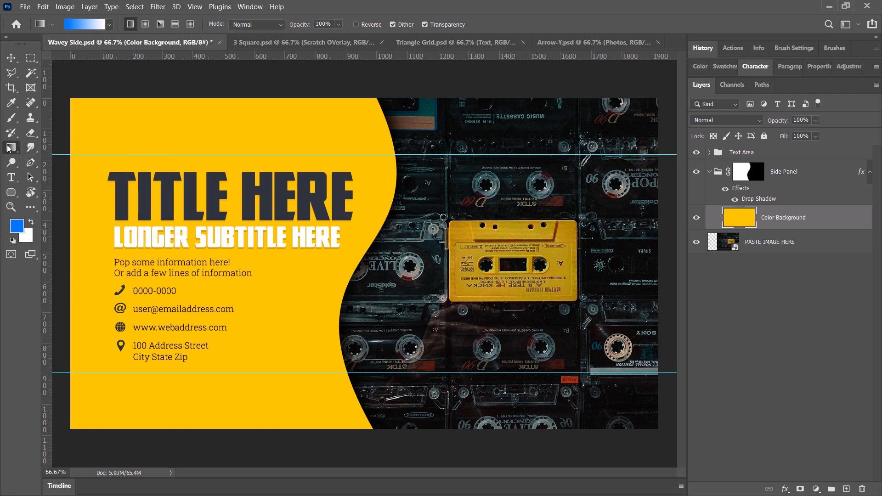
{"action": "left_click_drag", "start_coordinate": [9, 148], "coordinate": [54, 171]}
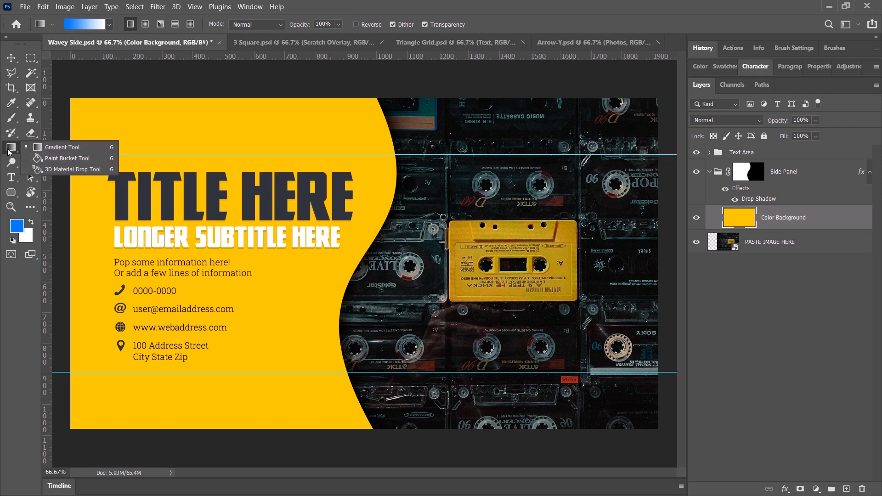
{"action": "left_click", "coordinate": [63, 157]}
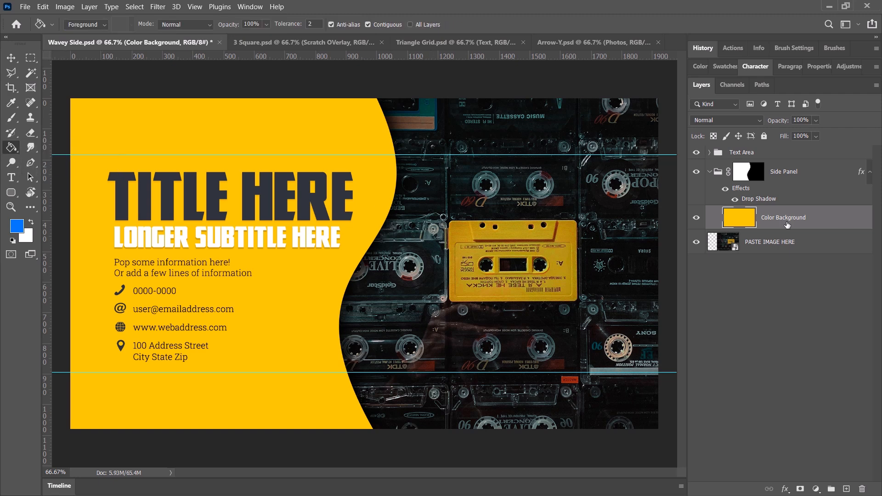
{"action": "left_click", "coordinate": [191, 134]}
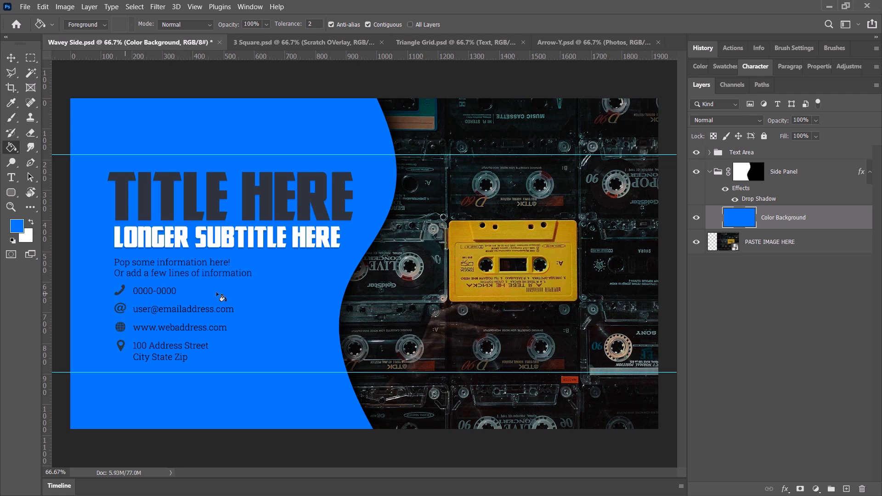
Collapse the Side Panel group and expand the Text Area group and its Contact Details subgroup.
{"action": "left_click", "coordinate": [712, 155]}
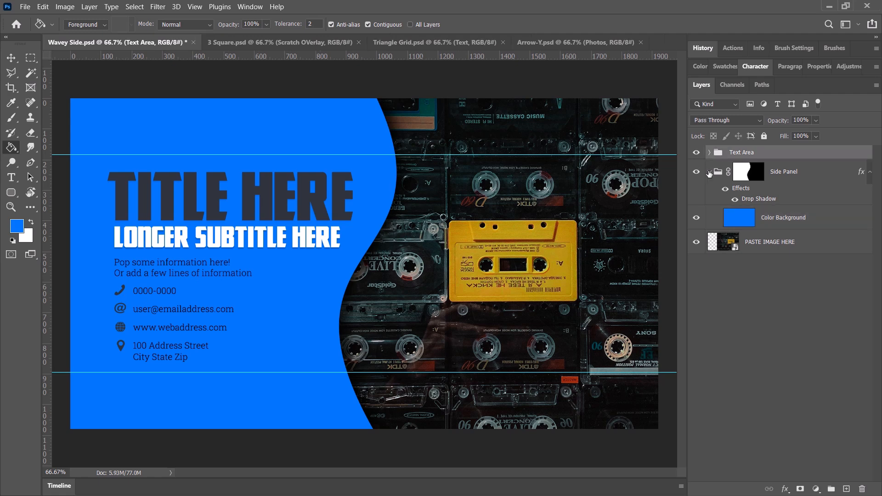
{"action": "left_click", "coordinate": [710, 172]}
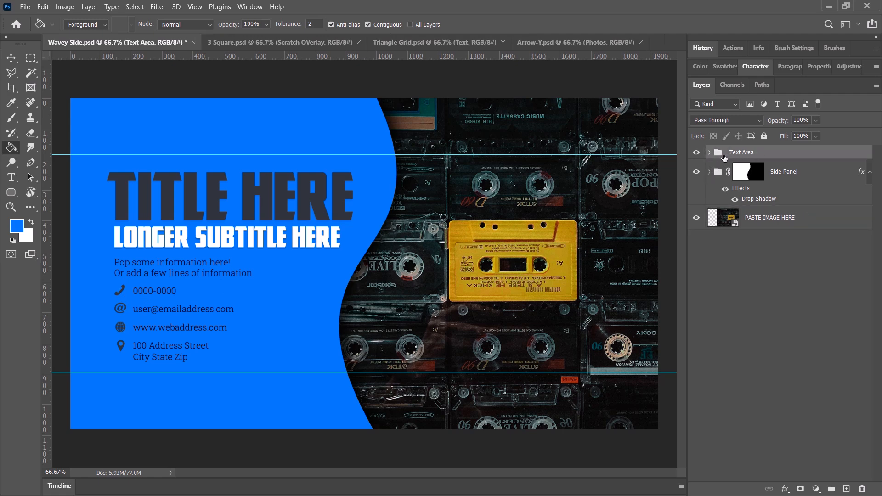
{"action": "left_click", "coordinate": [709, 154]}
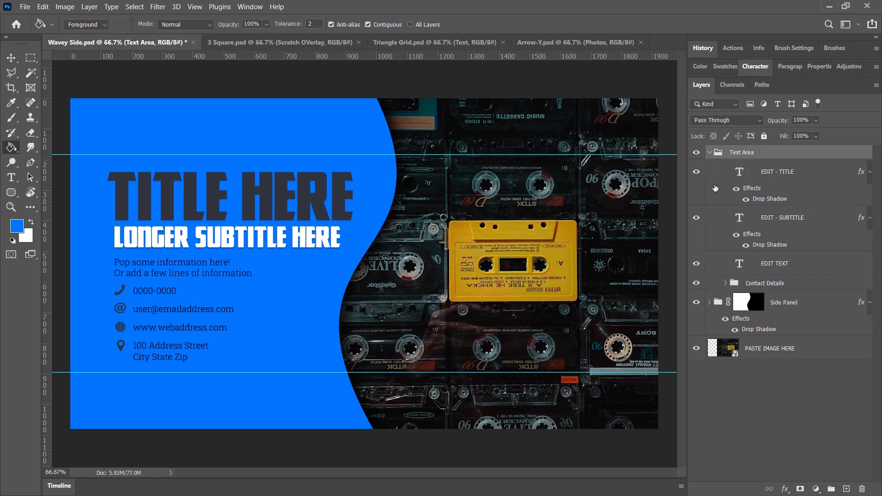
{"action": "left_click", "coordinate": [765, 283]}
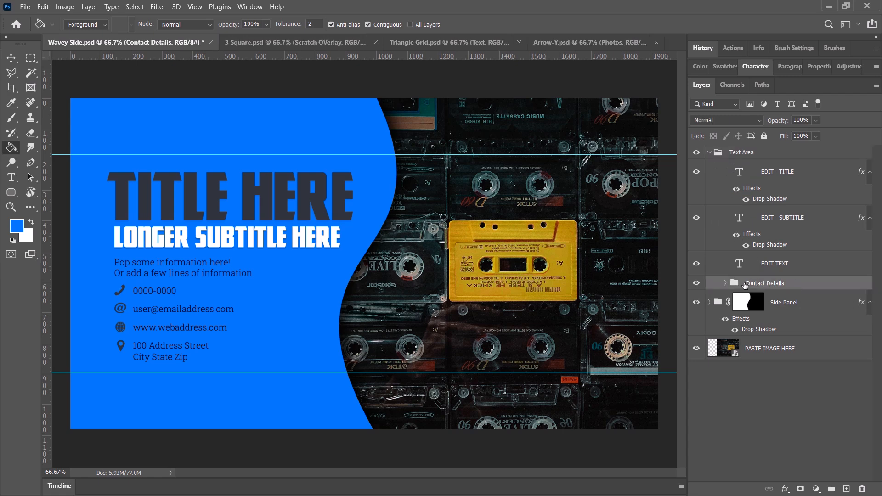
{"action": "left_click", "coordinate": [725, 283]}
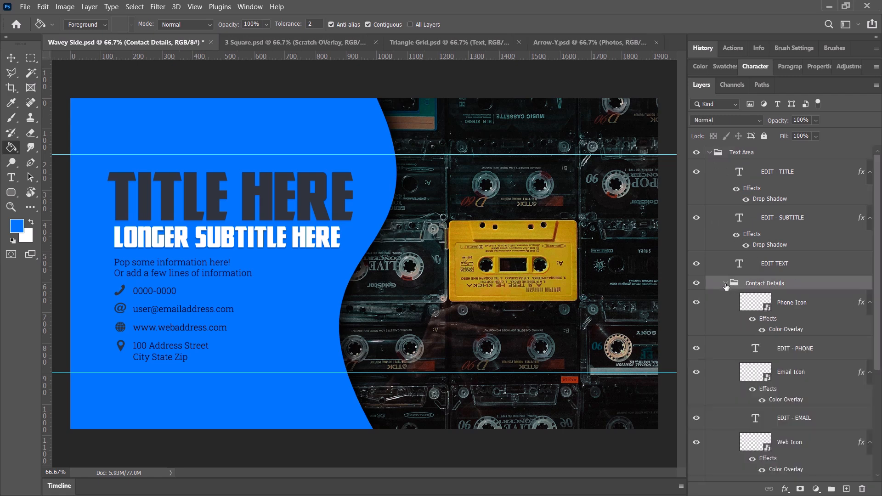
Go through the phone and email icon and text layers inside the Contact Details group.
{"action": "scroll", "coordinate": [786, 275], "scroll_direction": "down", "scroll_amount": 1}
{"action": "left_click", "coordinate": [797, 275]}
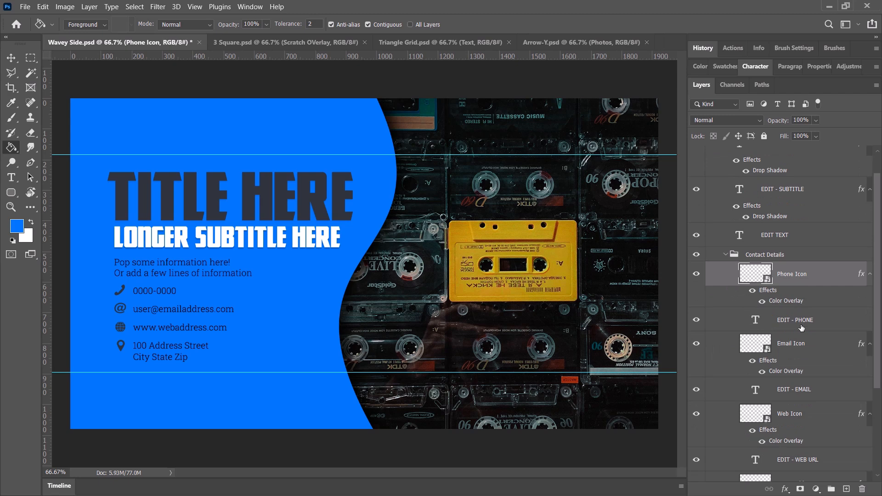
{"action": "left_click", "coordinate": [801, 326]}
{"action": "left_click", "coordinate": [802, 350]}
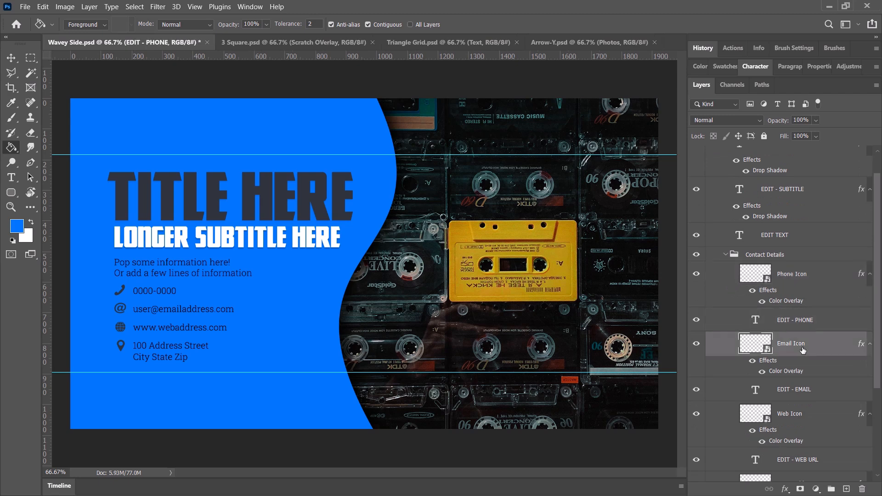
{"action": "left_click", "coordinate": [808, 395]}
Set the Color Overlay colour of the Phone Icon layer to yellow, hex eaff00.
{"action": "left_click", "coordinate": [788, 275]}
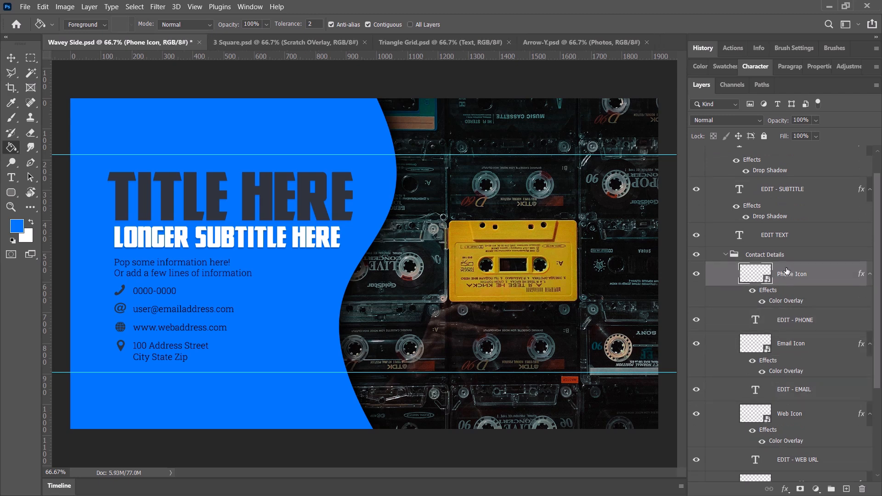
{"action": "double_click", "coordinate": [785, 301]}
{"action": "left_click_drag", "start_coordinate": [728, 208], "coordinate": [638, 121]}
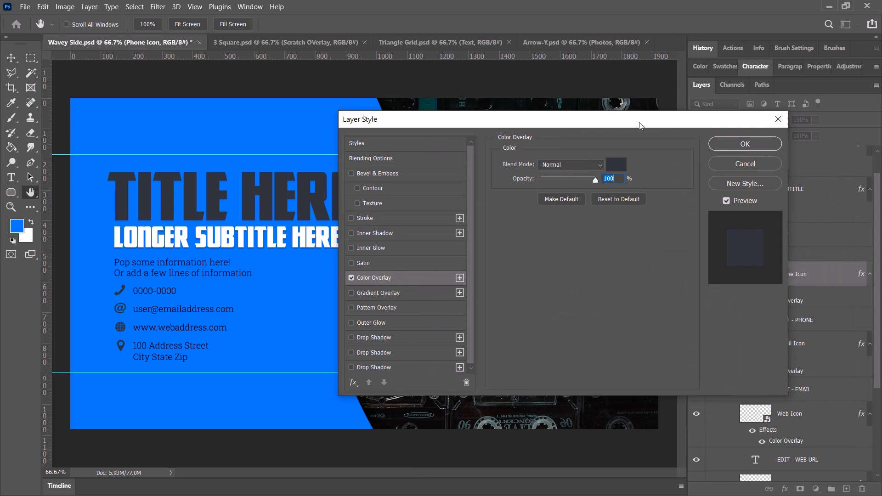
{"action": "left_click", "coordinate": [616, 166]}
{"action": "left_click_drag", "start_coordinate": [169, 263], "coordinate": [586, 195]}
{"action": "left_click", "coordinate": [590, 314]}
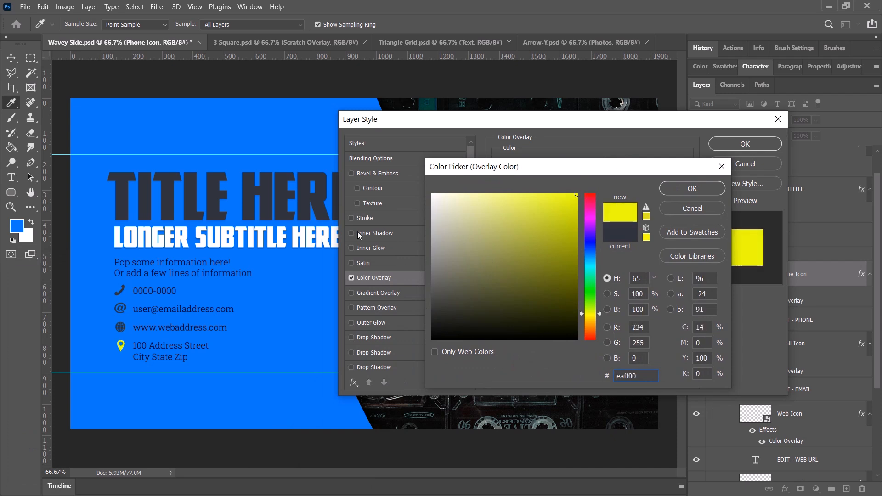
{"action": "left_click", "coordinate": [671, 189]}
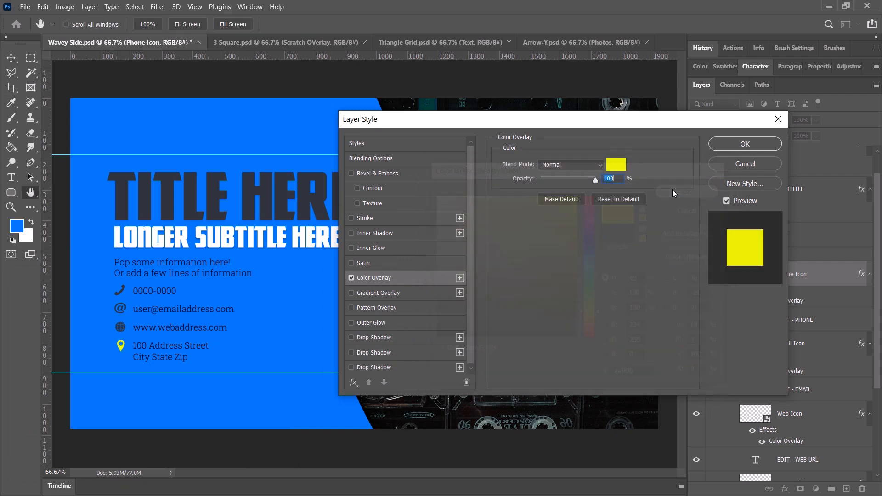
{"action": "left_click", "coordinate": [744, 144]}
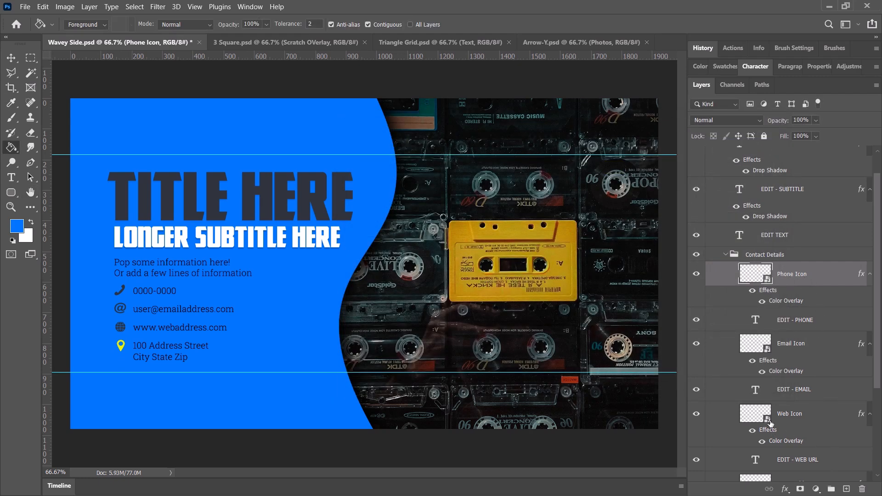
Copy the Phone Icon's layer style and paste it onto the Email Icon, Web Icon and Street Address Icon layers.
{"action": "right_click", "coordinate": [809, 294]}
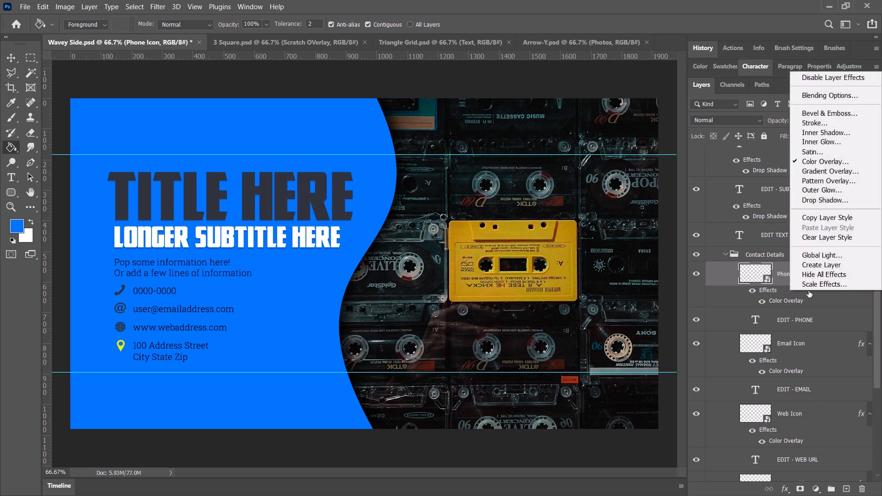
{"action": "left_click", "coordinate": [825, 218]}
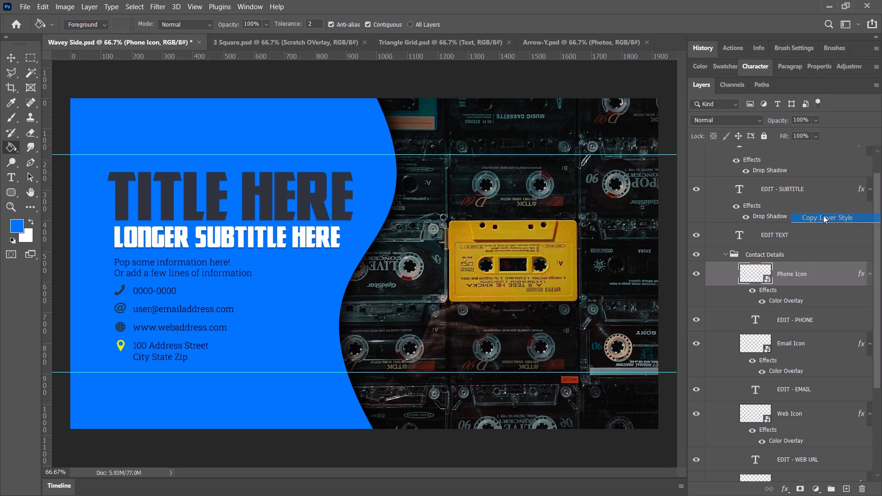
{"action": "left_click", "coordinate": [802, 351]}
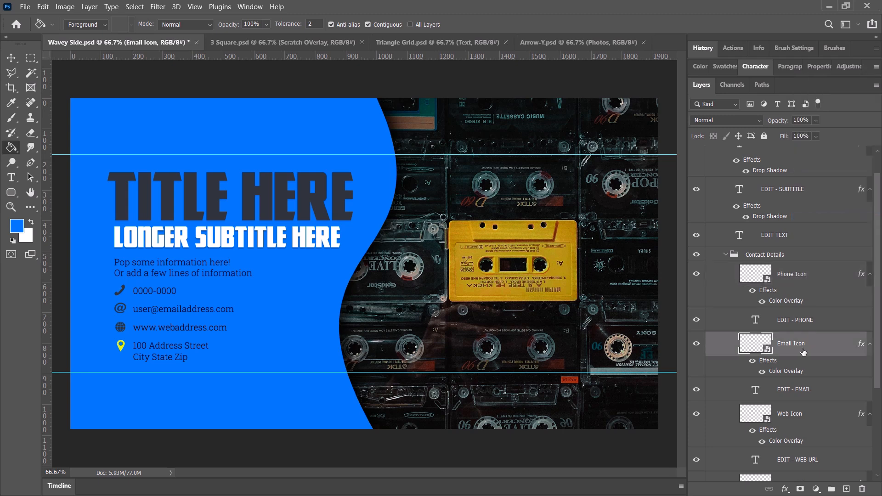
{"action": "left_click", "coordinate": [802, 413], "text": "ctrl"}
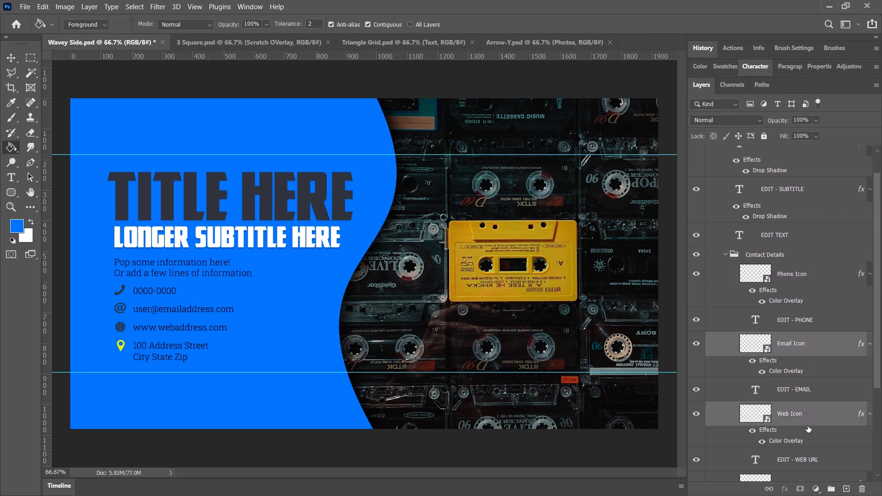
{"action": "scroll", "coordinate": [808, 427], "scroll_direction": "down", "scroll_amount": 2}
{"action": "scroll", "coordinate": [808, 427], "scroll_direction": "down", "scroll_amount": 2}
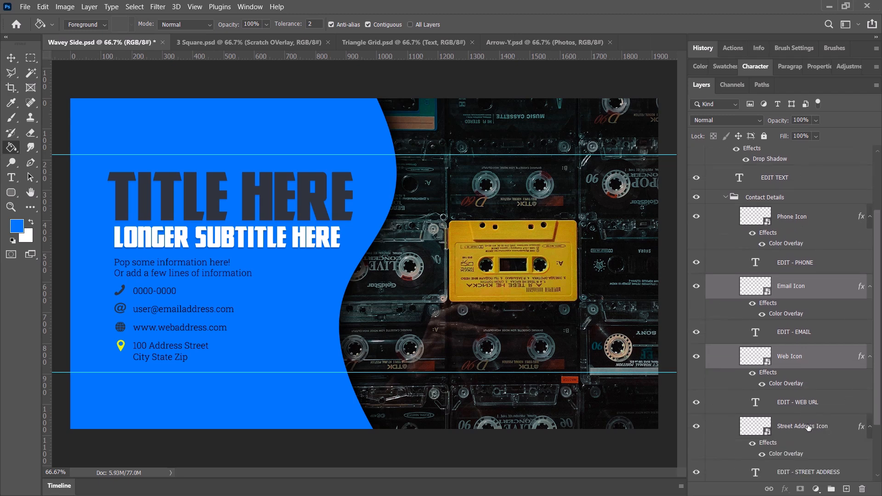
{"action": "left_click", "coordinate": [809, 427], "text": "ctrl"}
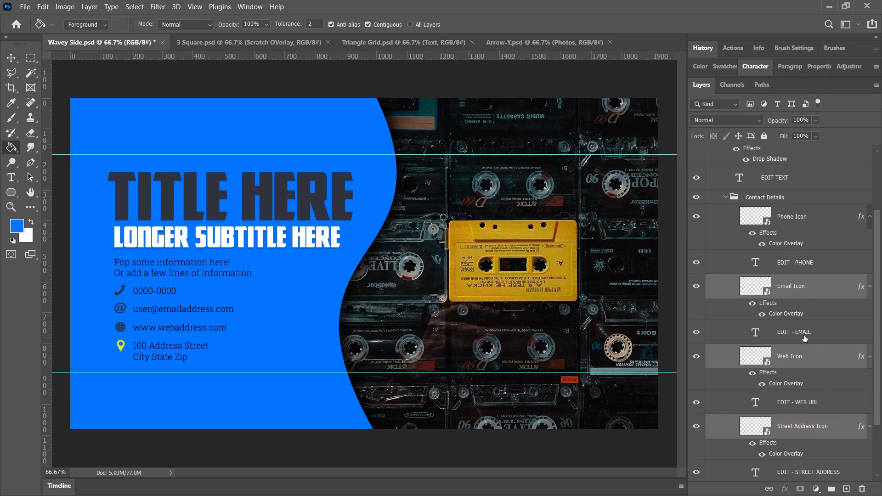
{"action": "right_click", "coordinate": [800, 287]}
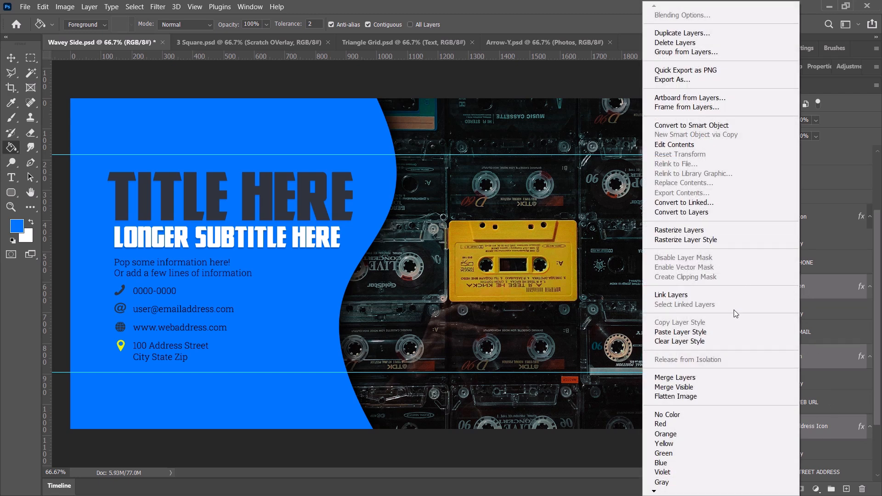
{"action": "left_click", "coordinate": [723, 331]}
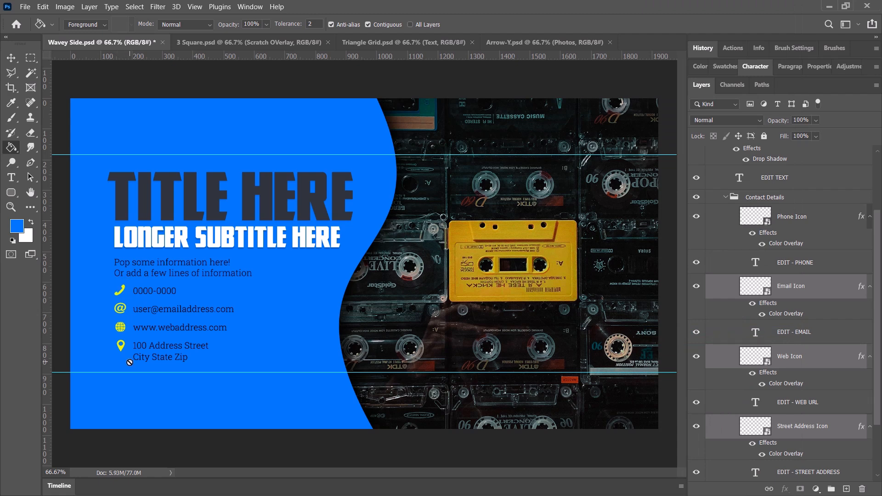
Collapse the Contact Details group and expand the Side Panel group.
{"action": "left_click", "coordinate": [802, 358]}
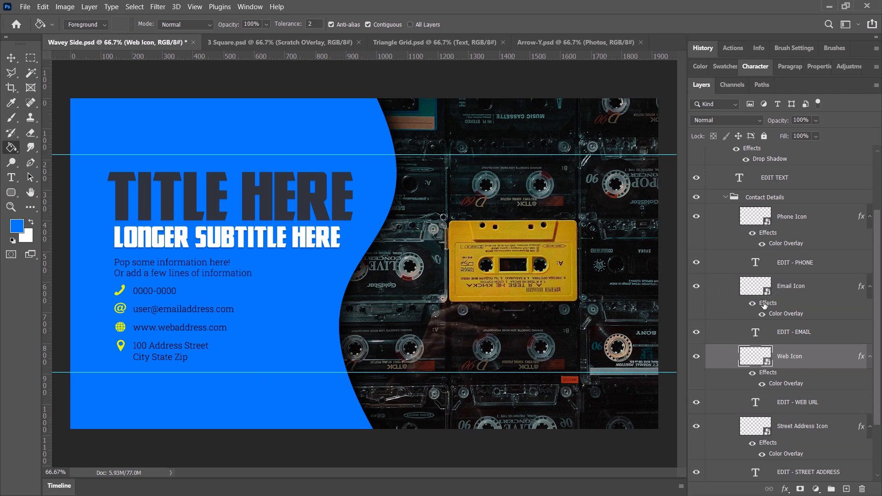
{"action": "left_click", "coordinate": [862, 287]}
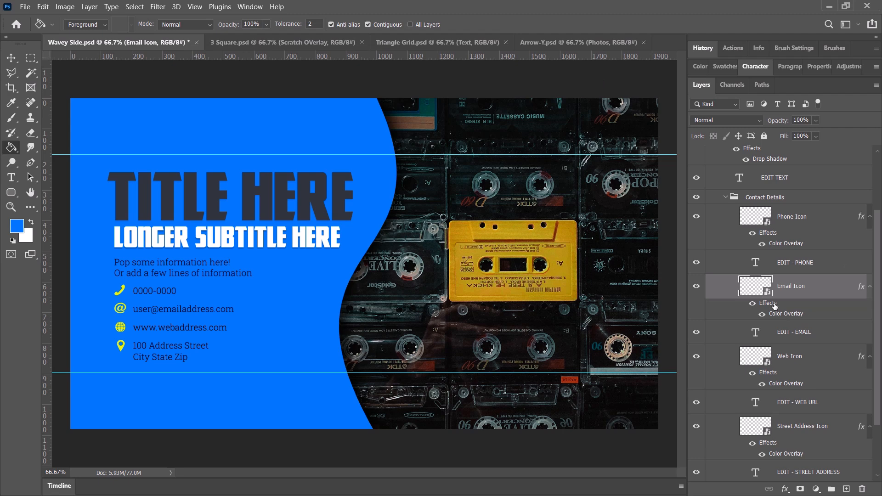
{"action": "scroll", "coordinate": [775, 317], "scroll_direction": "down", "scroll_amount": 3}
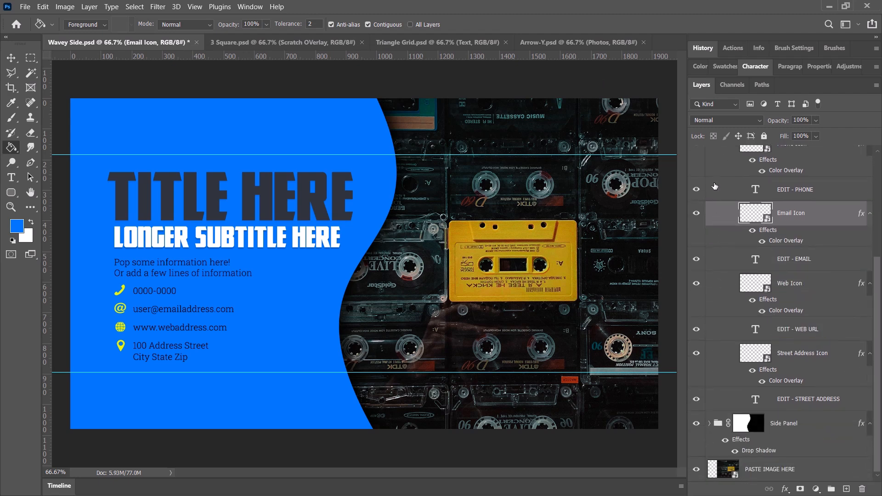
{"action": "scroll", "coordinate": [714, 189], "scroll_direction": "up", "scroll_amount": 4}
{"action": "left_click", "coordinate": [725, 210]}
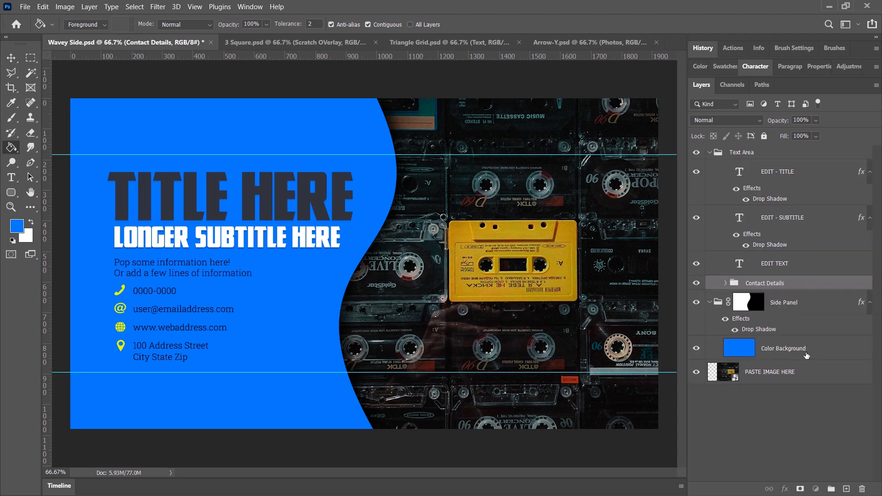
Add a Gradient Overlay effect to the Color Background layer of the Side Panel group.
{"action": "left_click", "coordinate": [804, 352]}
{"action": "right_click", "coordinate": [805, 350]}
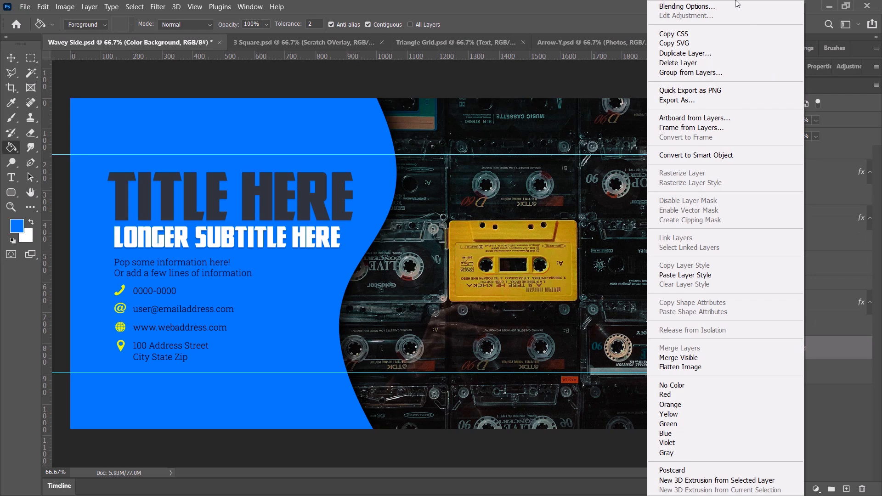
{"action": "left_click", "coordinate": [733, 8]}
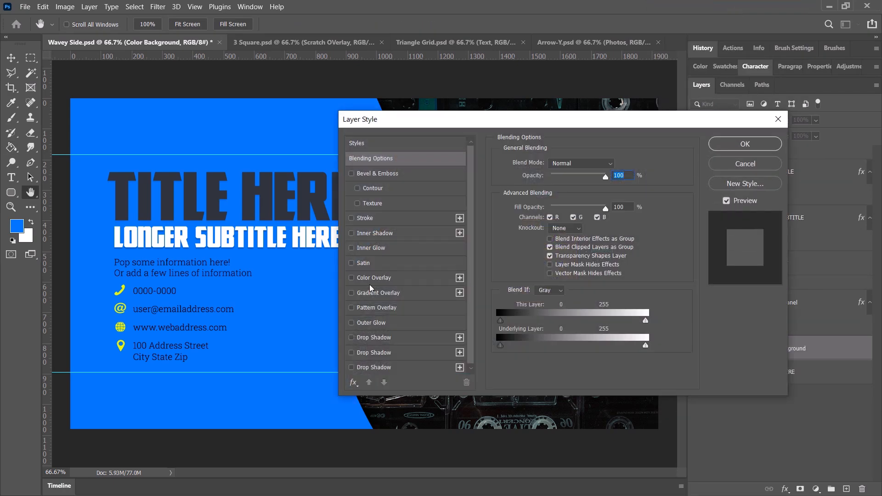
{"action": "left_click", "coordinate": [368, 296]}
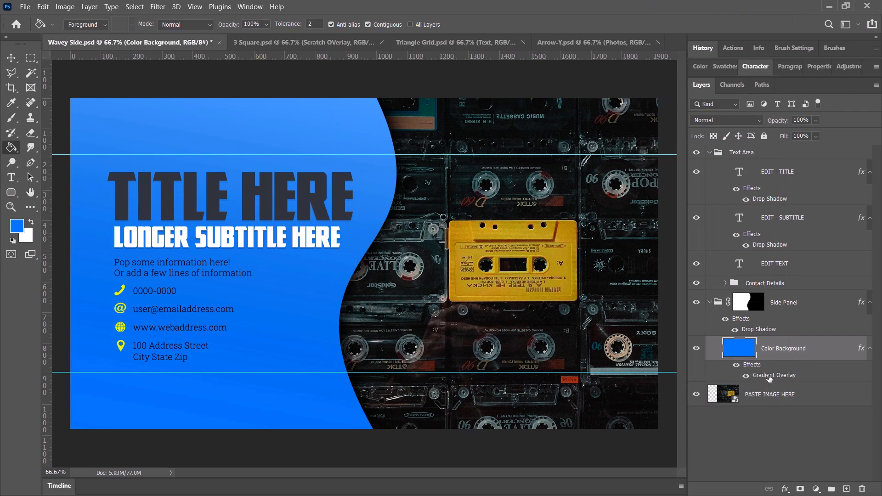
Change the Color Background layer's Gradient Overlay to a light-blue-to-cyan preset from the Blues folder.
{"action": "double_click", "coordinate": [769, 375]}
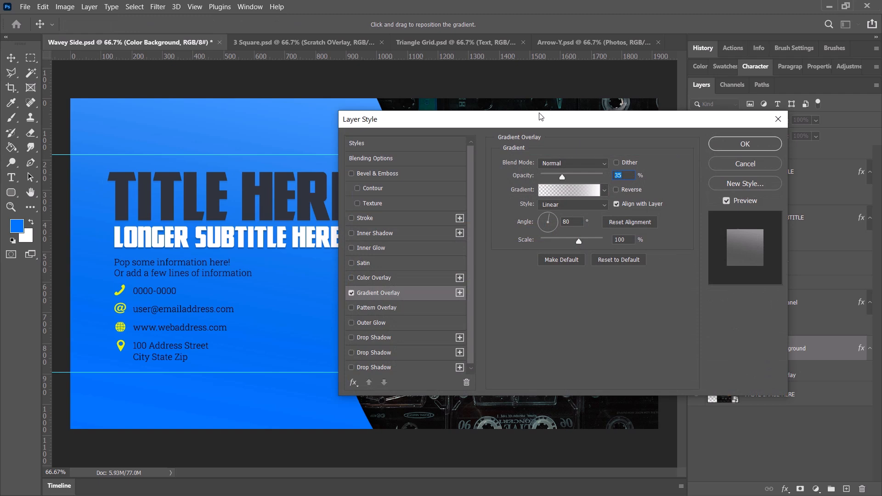
{"action": "left_click", "coordinate": [604, 189]}
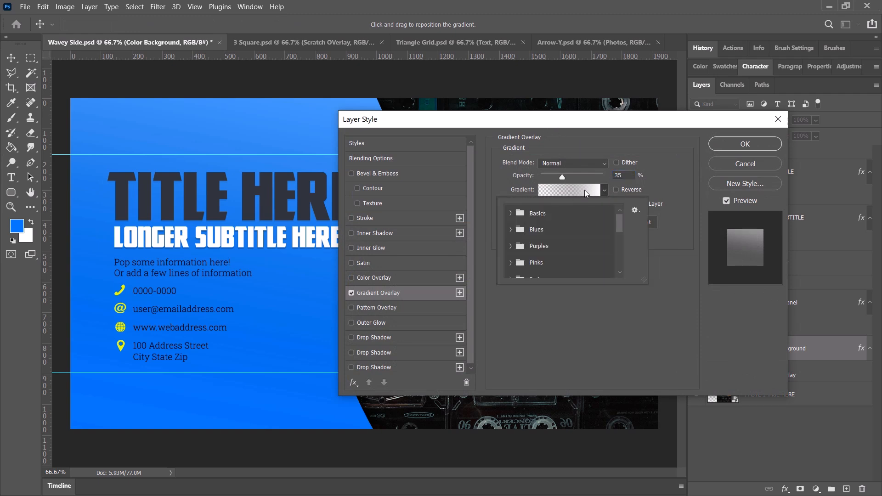
{"action": "left_click", "coordinate": [510, 230]}
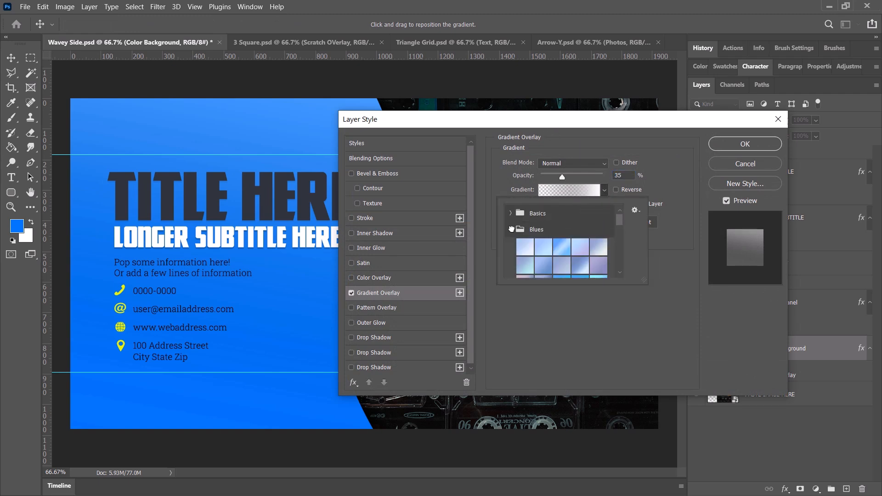
{"action": "scroll", "coordinate": [568, 252], "scroll_direction": "down", "scroll_amount": 1}
{"action": "left_click", "coordinate": [561, 266]}
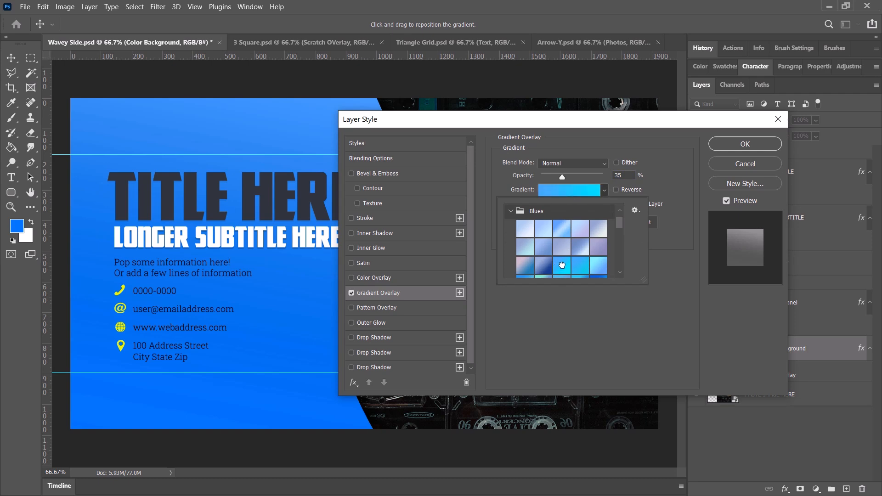
{"action": "left_click", "coordinate": [749, 151]}
{"action": "left_click", "coordinate": [749, 148]}
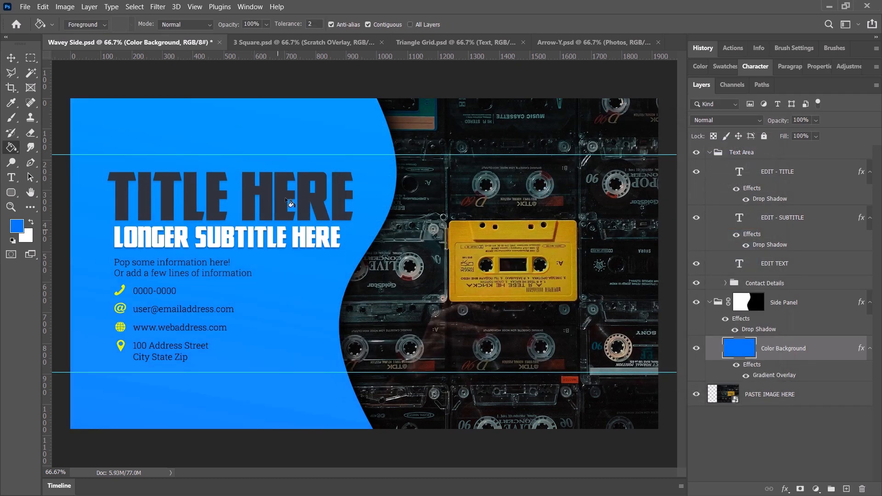
Set the Color Background layer's Gradient Overlay to 100% opacity with a dark-to-bright-blue preset from the Blues folder.
{"action": "double_click", "coordinate": [781, 376]}
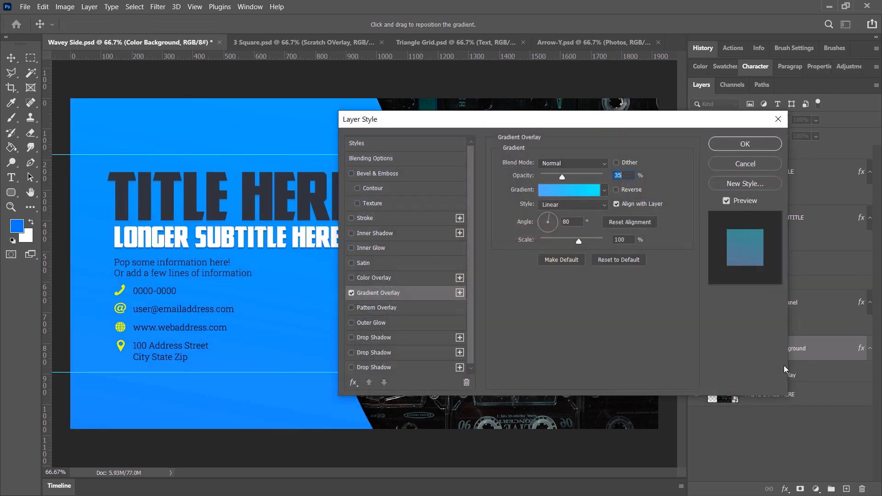
{"action": "left_click_drag", "start_coordinate": [563, 178], "coordinate": [602, 177]}
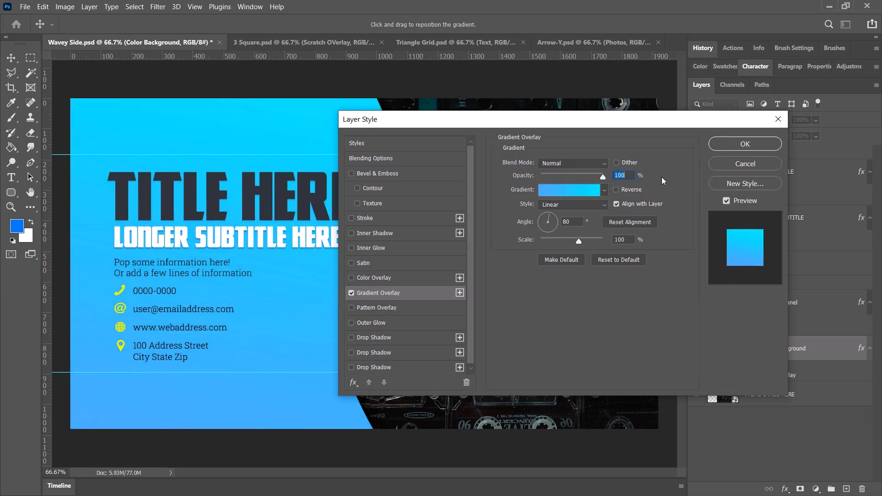
{"action": "left_click", "coordinate": [603, 190]}
{"action": "left_click_drag", "start_coordinate": [619, 225], "coordinate": [618, 233]}
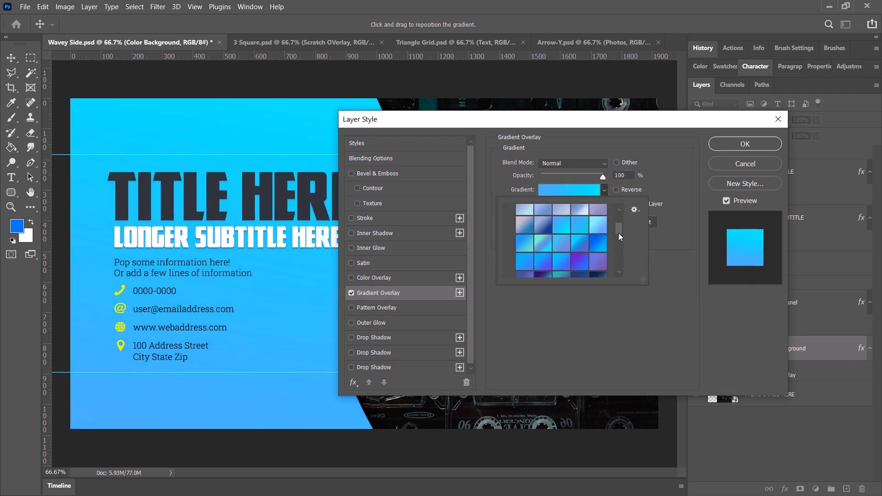
{"action": "left_click", "coordinate": [583, 235]}
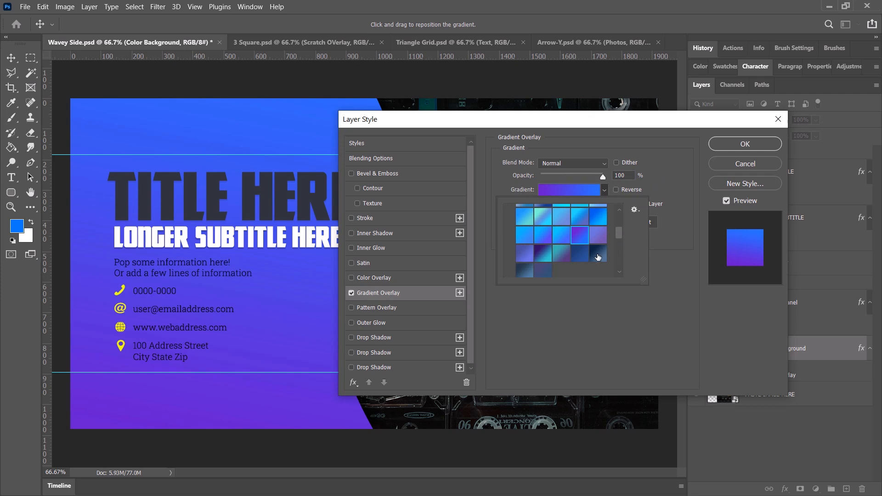
{"action": "left_click", "coordinate": [598, 216]}
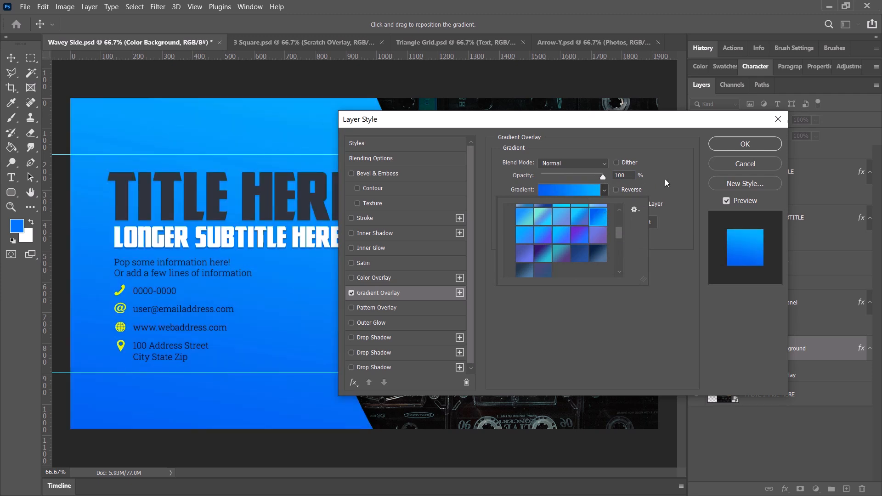
Set the Gradient Overlay's angle to 100° and its scale to 36%.
{"action": "left_click", "coordinate": [678, 180]}
{"action": "mouse_move", "coordinate": [550, 220]}
{"action": "left_mouse_down"}
{"action": "mouse_move", "coordinate": [560, 227]}
{"action": "mouse_move", "coordinate": [549, 244]}
{"action": "mouse_move", "coordinate": [548, 218]}
{"action": "left_mouse_up"}
{"action": "left_click_drag", "start_coordinate": [631, 120], "coordinate": [681, 148]}
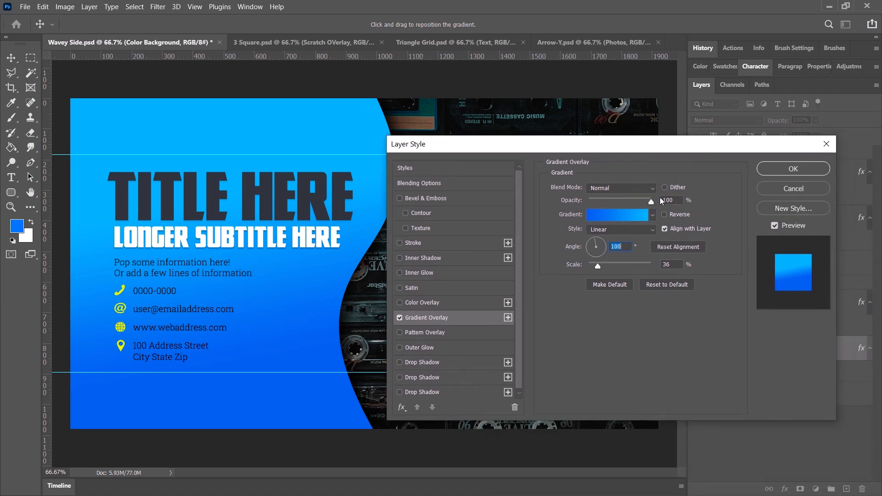
Switch the Gradient Overlay off and on again to compare it with the plain colour, and apply the layer style.
{"action": "left_click", "coordinate": [399, 318]}
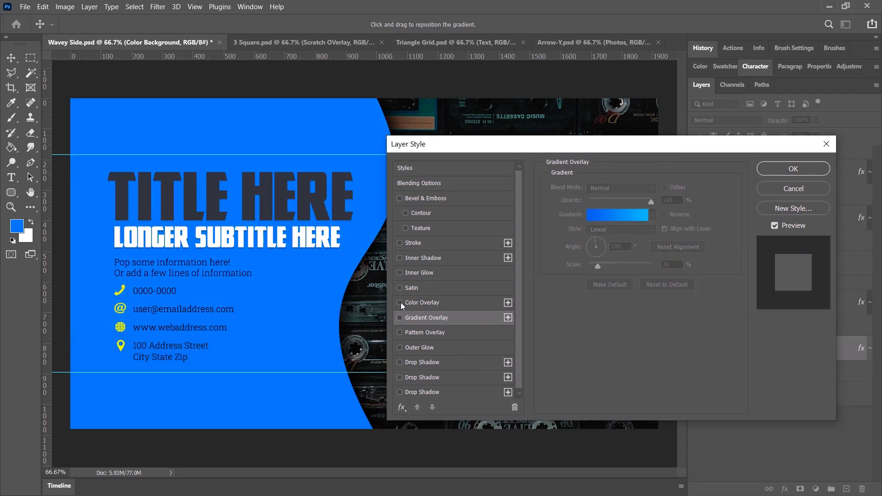
{"action": "left_click", "coordinate": [400, 303]}
{"action": "left_click", "coordinate": [400, 302]}
{"action": "left_click", "coordinate": [399, 318]}
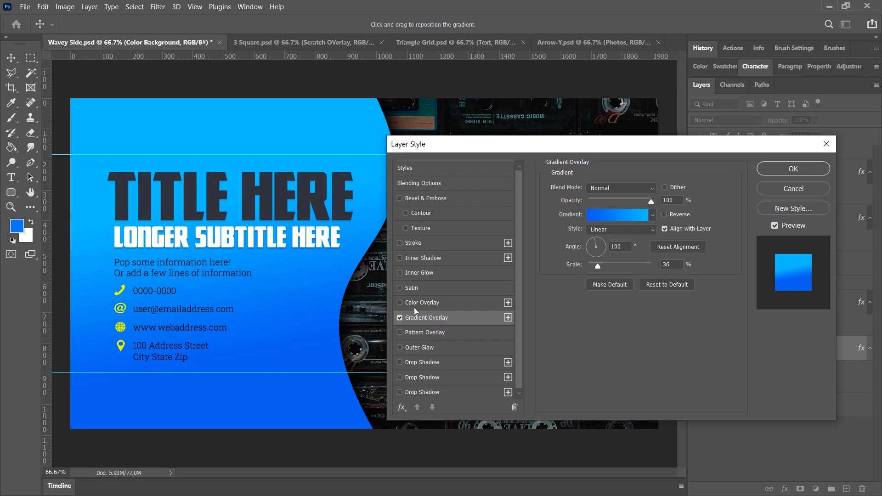
{"action": "left_click", "coordinate": [792, 169]}
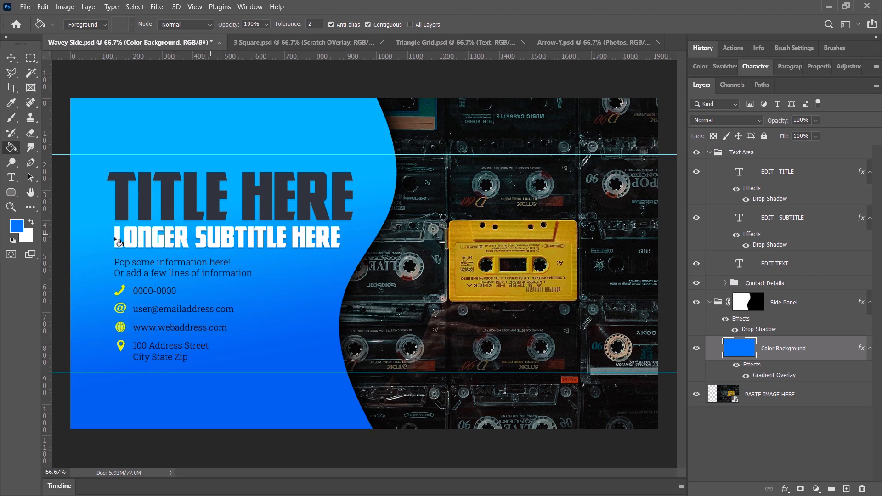
Collapse the Side Panel group and go through the title, subtitle and text layers in the Text Area group.
{"action": "left_click", "coordinate": [712, 302]}
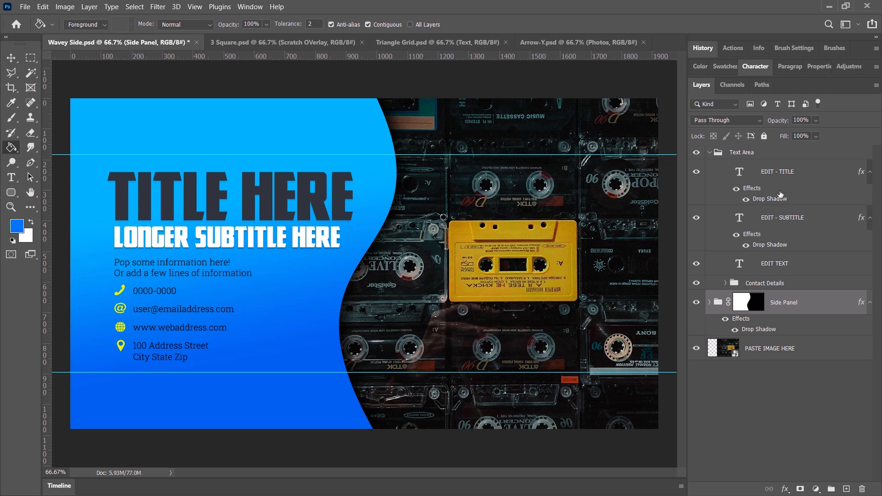
{"action": "left_click", "coordinate": [779, 175]}
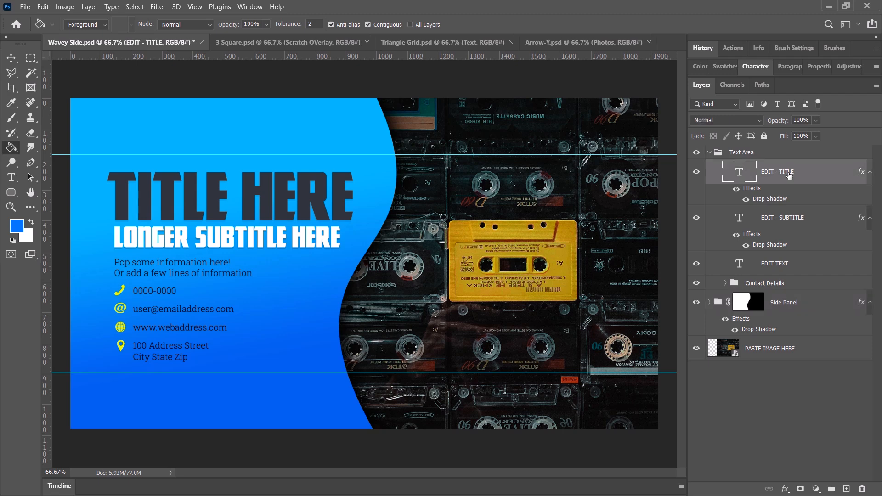
{"action": "left_click", "coordinate": [807, 224]}
{"action": "left_click", "coordinate": [780, 267]}
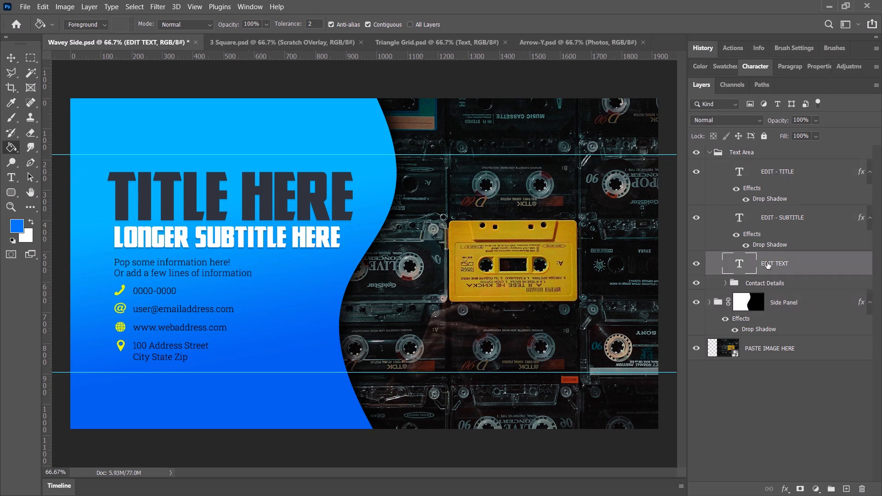
{"action": "left_click", "coordinate": [775, 176]}
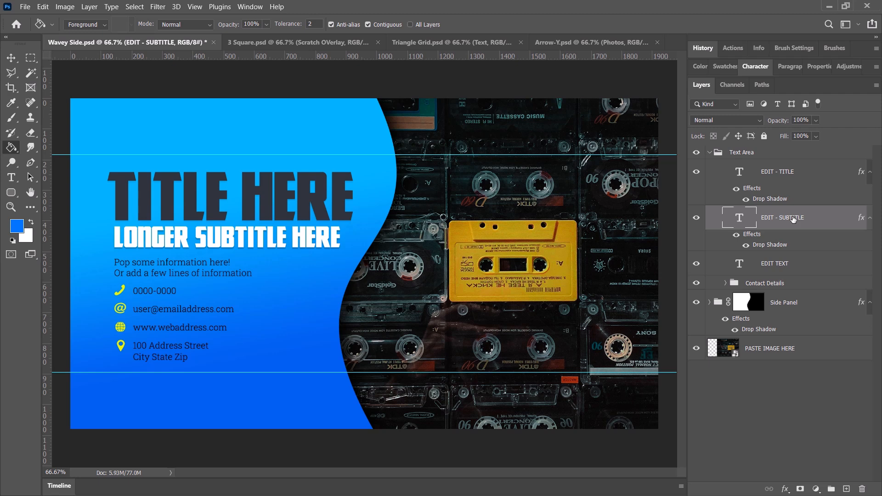
{"action": "left_click", "coordinate": [779, 263]}
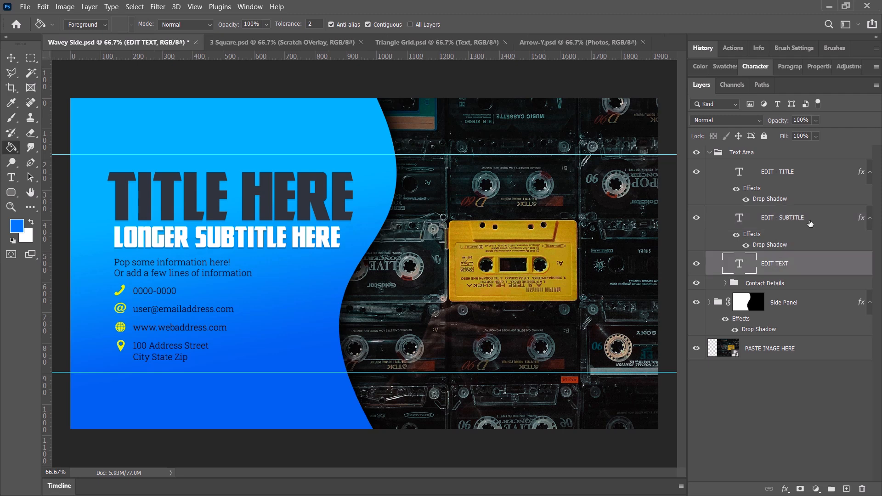
{"action": "left_click", "coordinate": [786, 221]}
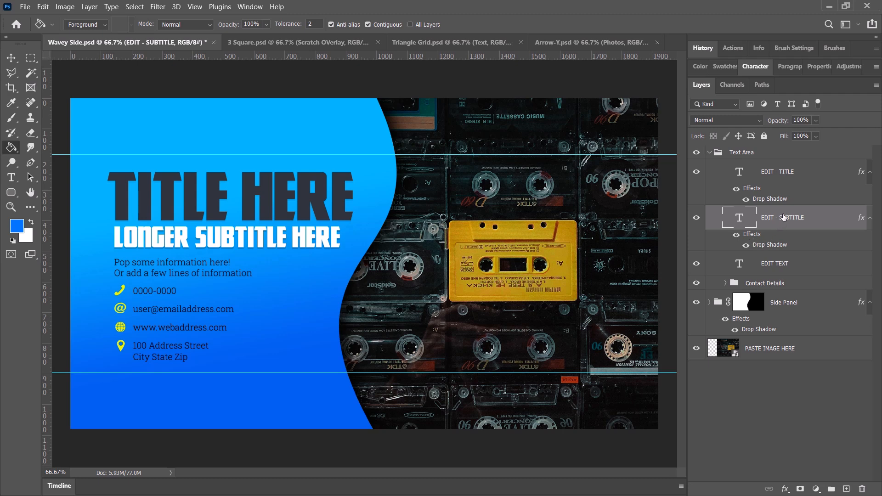
{"action": "double_click", "coordinate": [742, 220]}
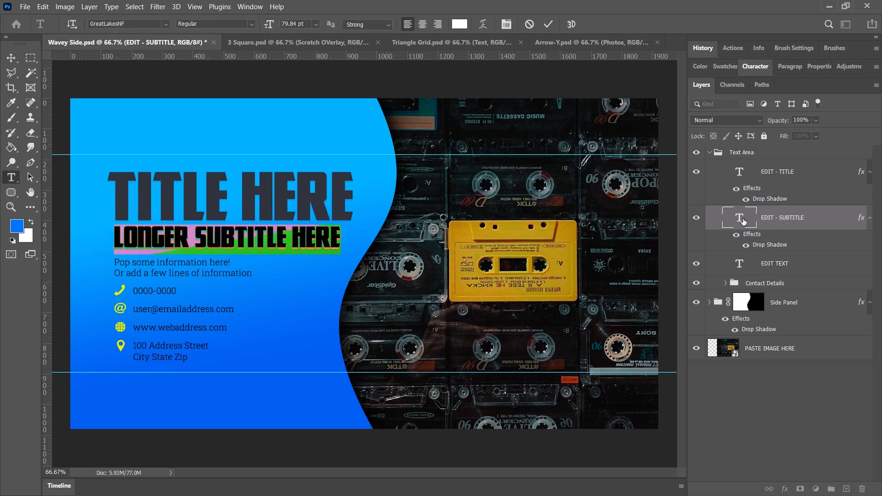
{"action": "left_click", "coordinate": [209, 233]}
{"action": "key", "text": "ctrl"}
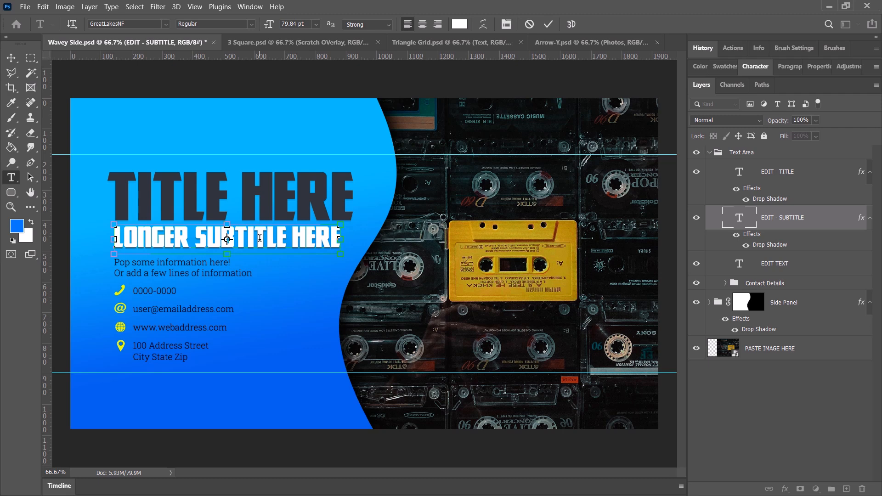
{"action": "key", "text": "Escape"}
{"action": "key", "text": "g"}
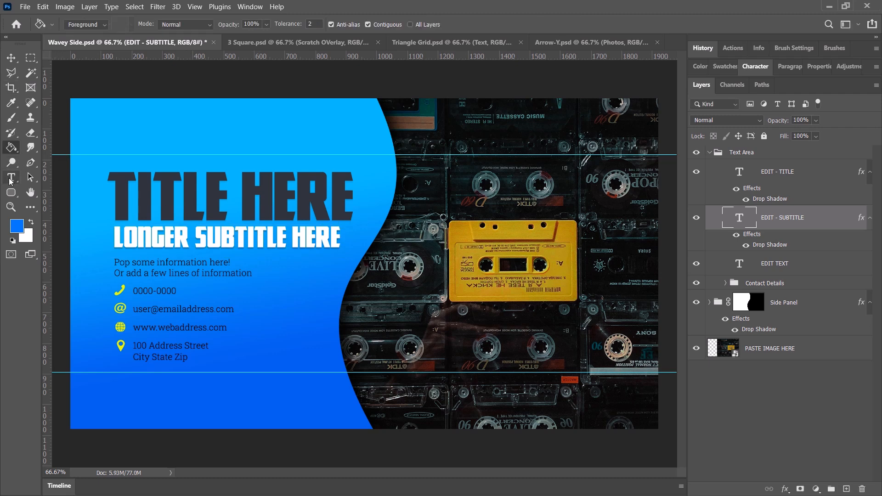
Recolour all of the subtitle text with the Horizontal Type tool, using the yellow eaff00 sampled from the phone icon.
{"action": "left_click", "coordinate": [11, 182]}
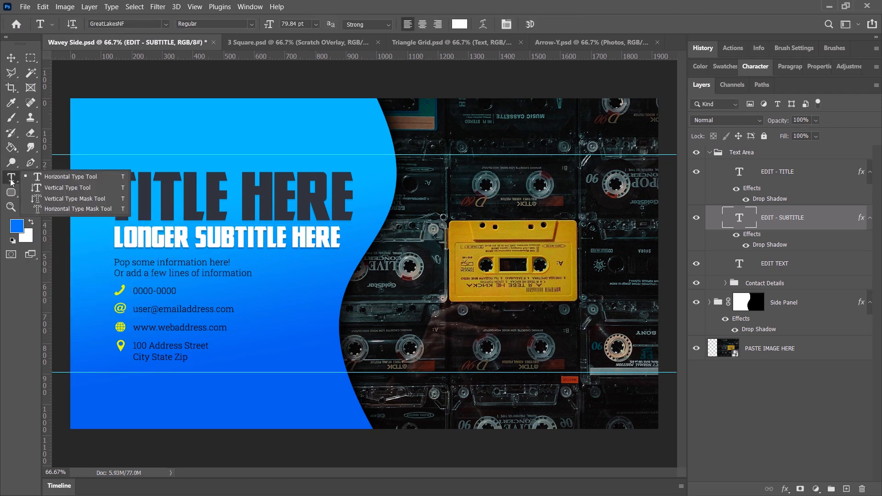
{"action": "left_click", "coordinate": [38, 180]}
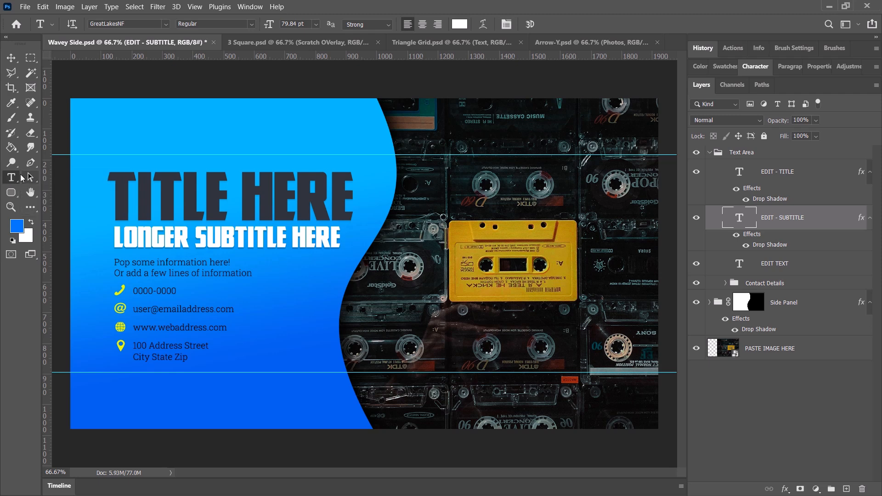
{"action": "mouse_move", "coordinate": [331, 237]}
{"action": "left_mouse_down"}
{"action": "mouse_move", "coordinate": [118, 238]}
{"action": "mouse_move", "coordinate": [341, 238]}
{"action": "left_mouse_up"}
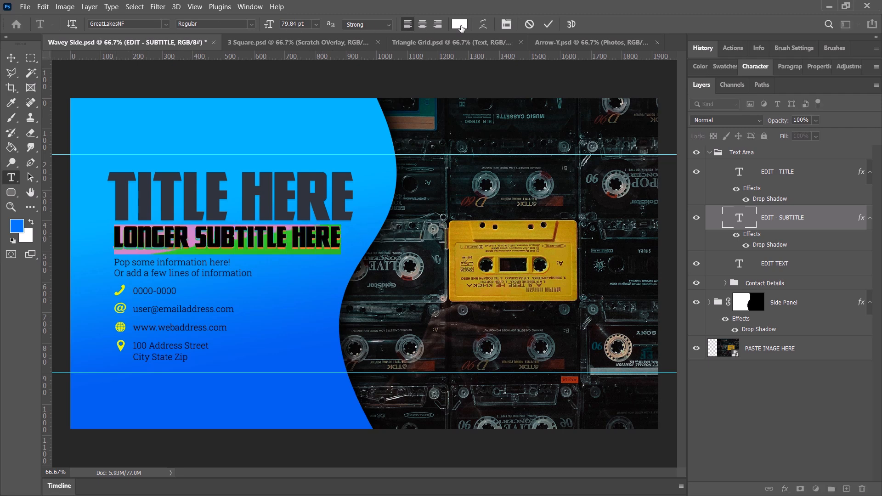
{"action": "left_click", "coordinate": [464, 26]}
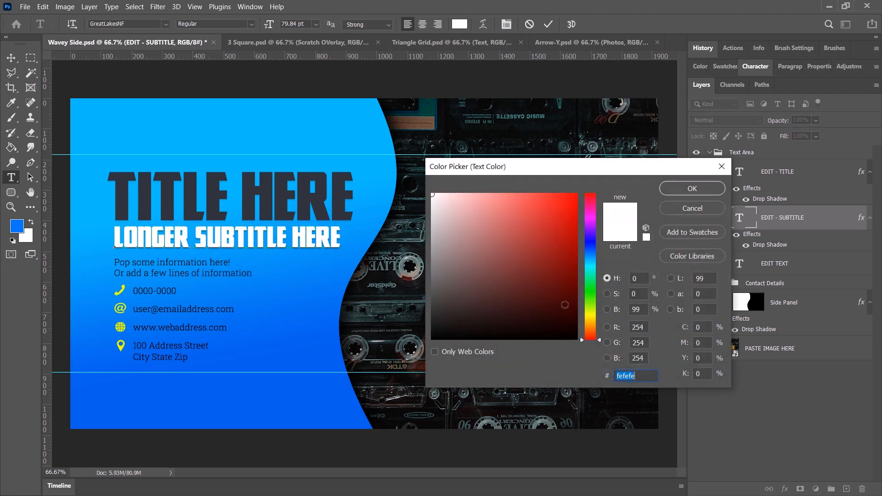
{"action": "left_click", "coordinate": [121, 288]}
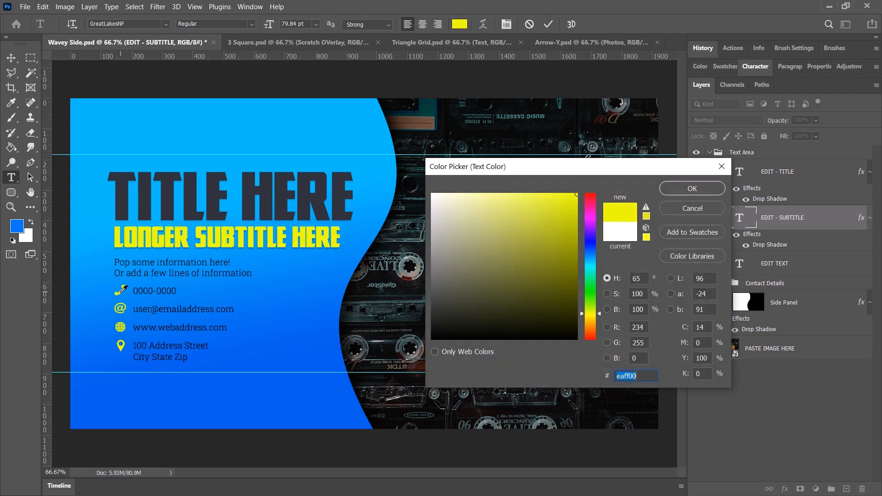
{"action": "left_click", "coordinate": [695, 188]}
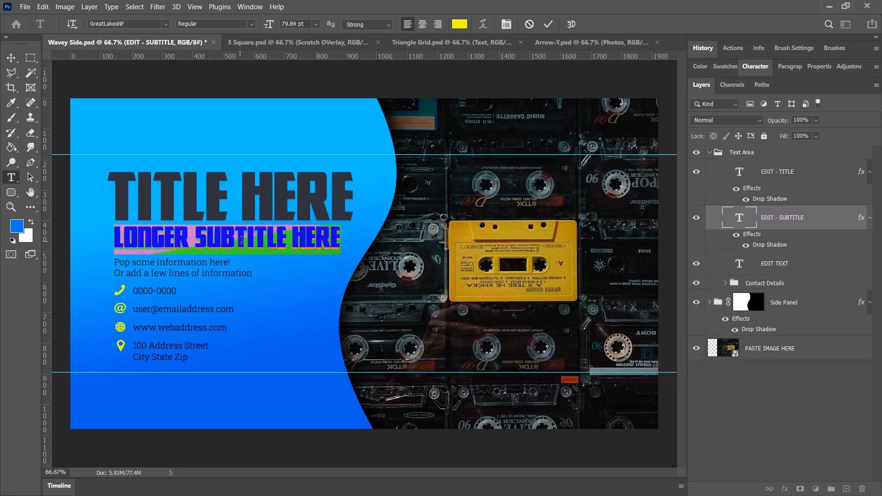
{"action": "left_click", "coordinate": [274, 234]}
{"action": "key", "text": "ctrl"}
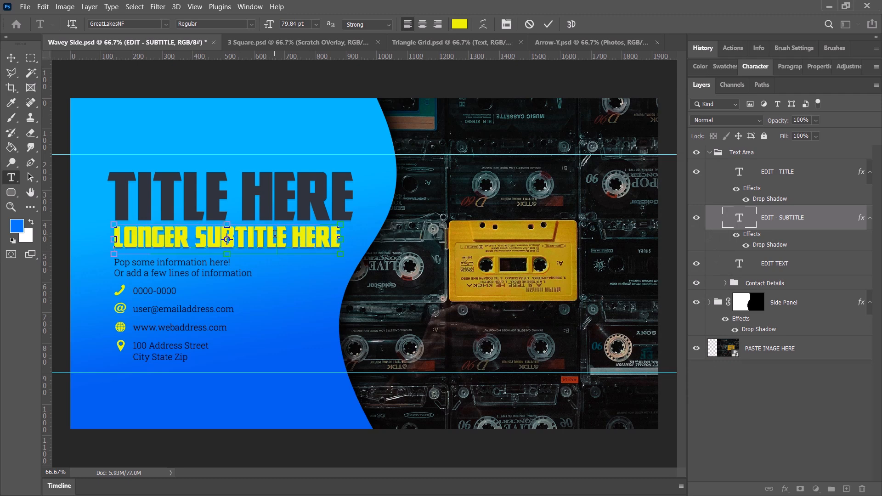
{"action": "left_click", "coordinate": [549, 25]}
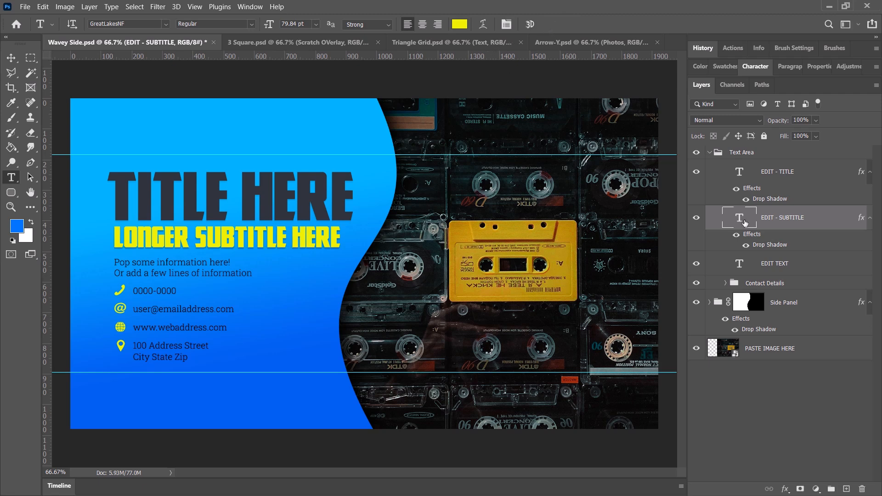
Replace the title text with "BLUE CUBE BOOK".
{"action": "double_click", "coordinate": [741, 174]}
{"action": "left_click", "coordinate": [294, 202]}
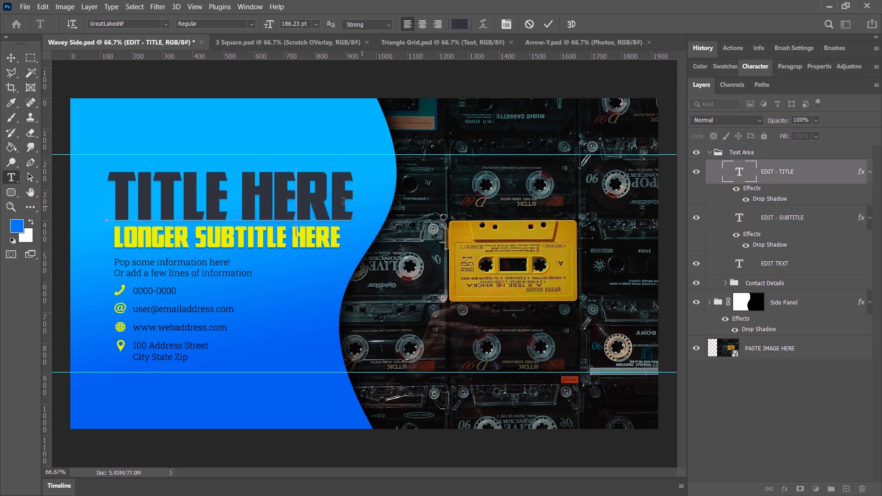
{"action": "left_click_drag", "start_coordinate": [344, 201], "coordinate": [117, 205]}
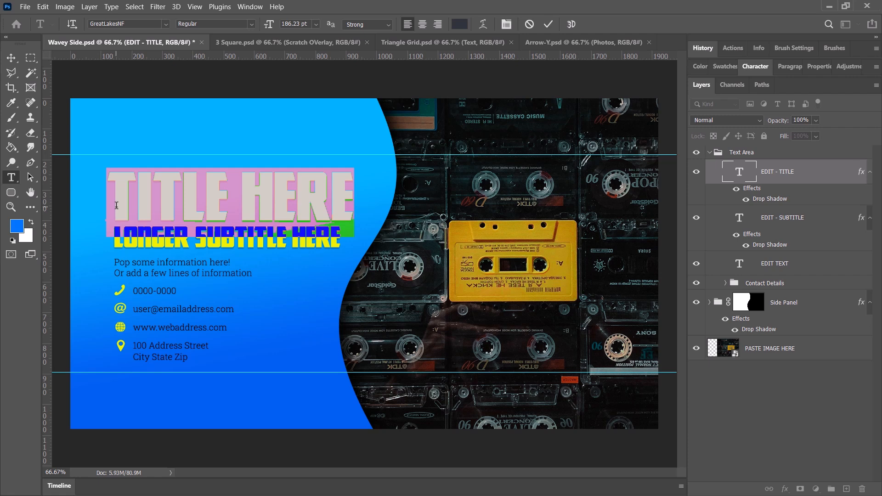
{"action": "type", "text": "CUBE"}
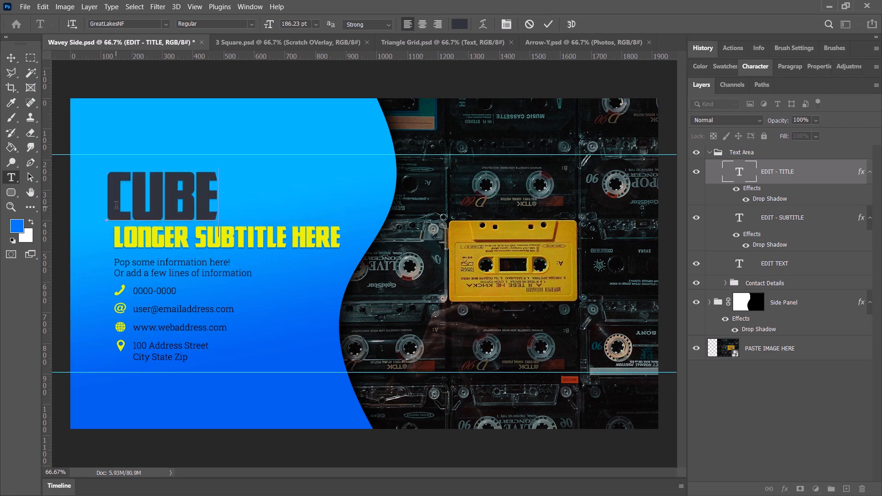
{"action": "type", "text": " BOOK"}
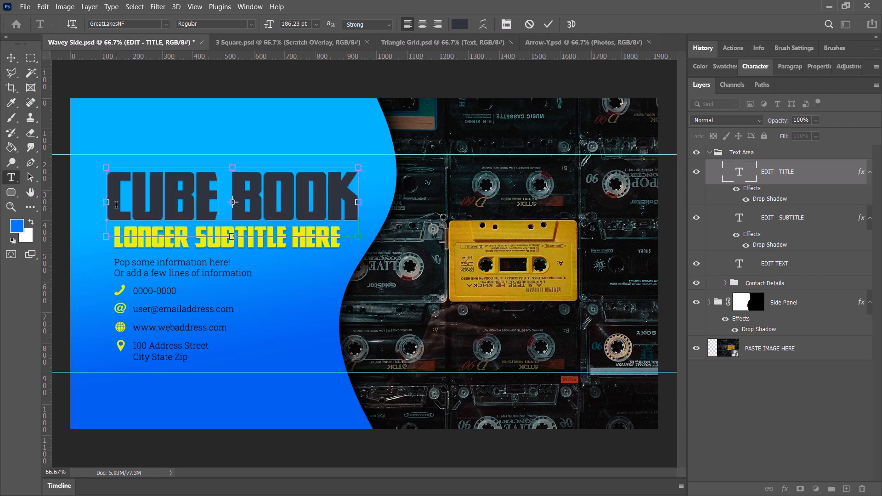
{"action": "key", "text": "ctrl+Return"}
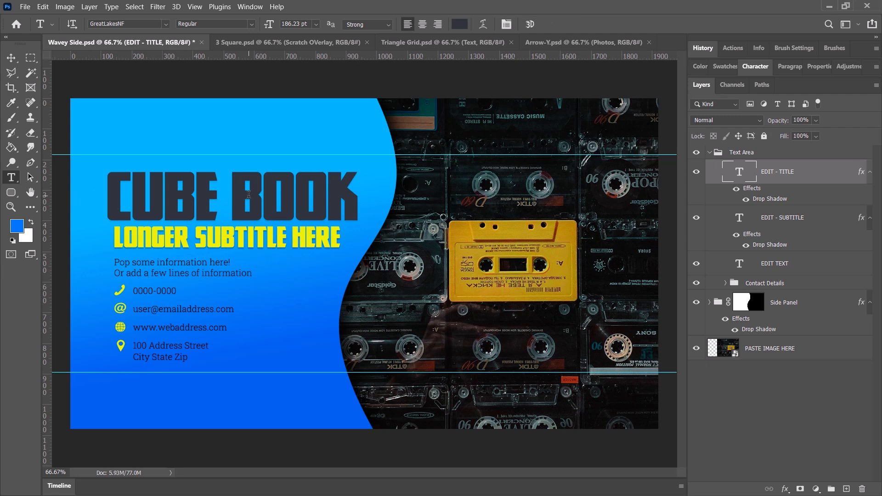
{"action": "left_click", "coordinate": [111, 187]}
{"action": "type", "text": "BLUE"}
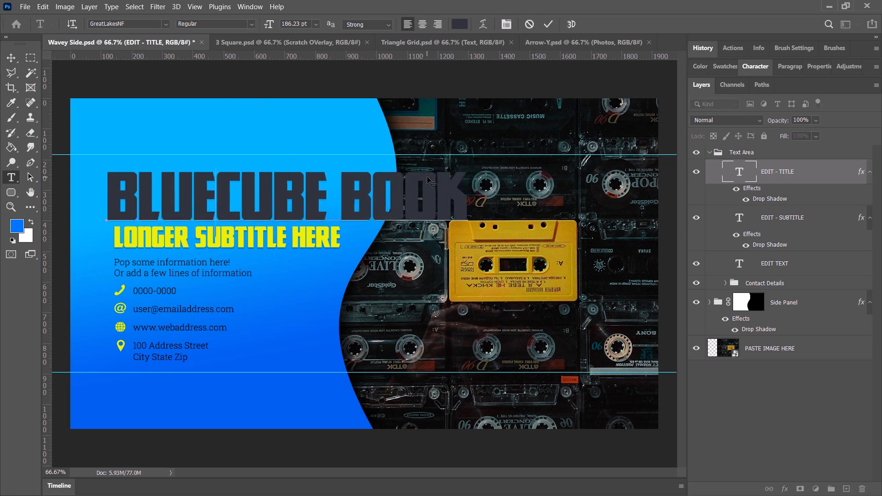
{"action": "key", "text": "ctrl+Return"}
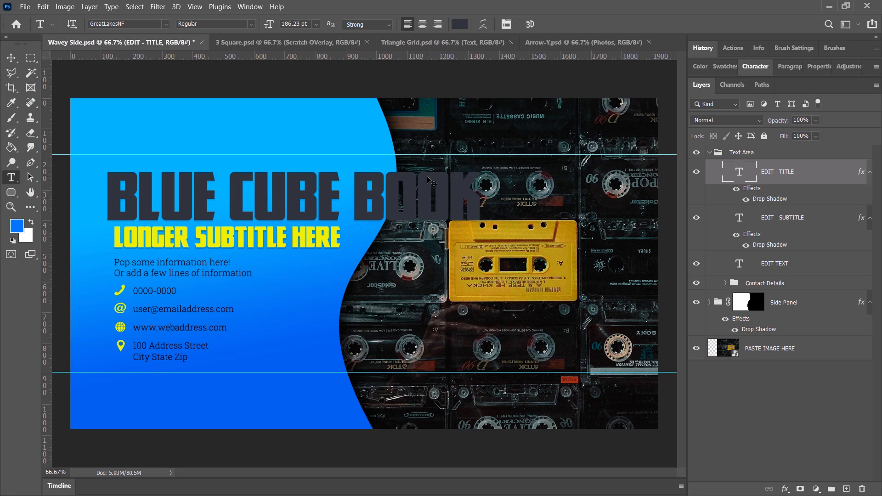
Scale the title down to about 75% with Free Transform and align its start with the subtitle's left edge.
{"action": "left_click", "coordinate": [43, 7]}
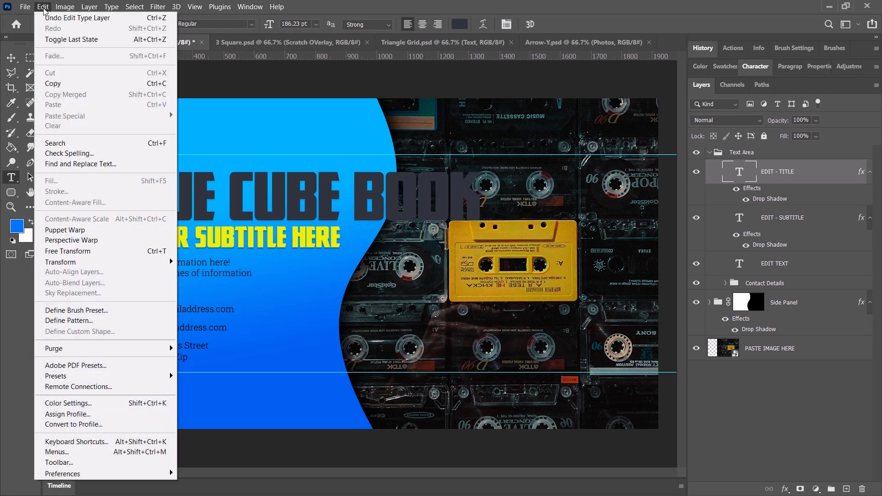
{"action": "left_click", "coordinate": [97, 252]}
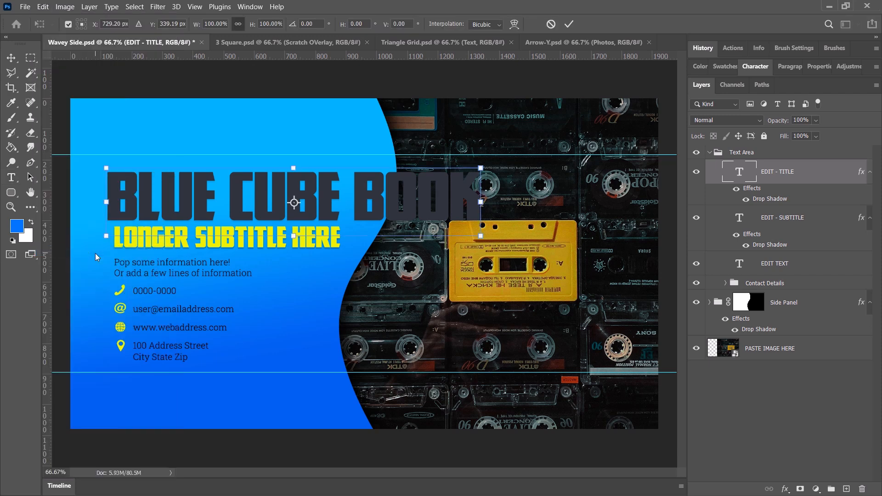
{"action": "left_click_drag", "start_coordinate": [480, 235], "coordinate": [388, 220]}
{"action": "left_click_drag", "start_coordinate": [164, 172], "coordinate": [279, 174]}
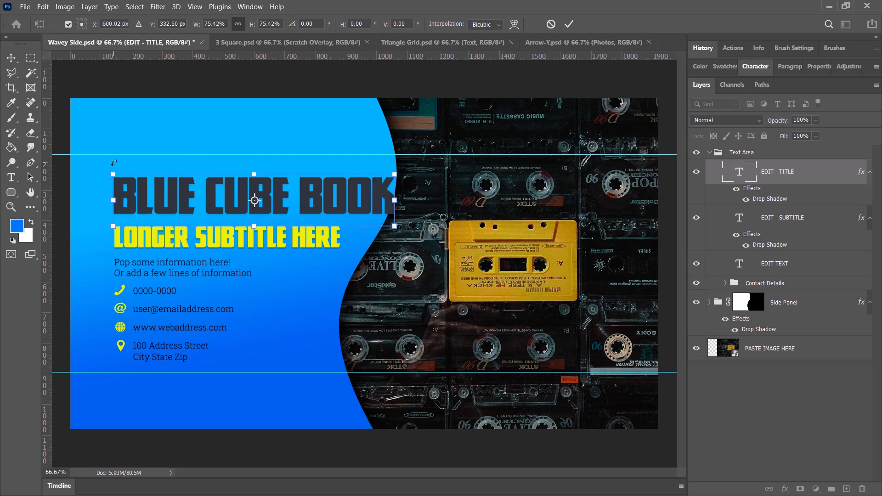
Try rotating the title clockwise by about 6° and undo the rotation.
{"action": "left_click_drag", "start_coordinate": [110, 164], "coordinate": [241, 156]}
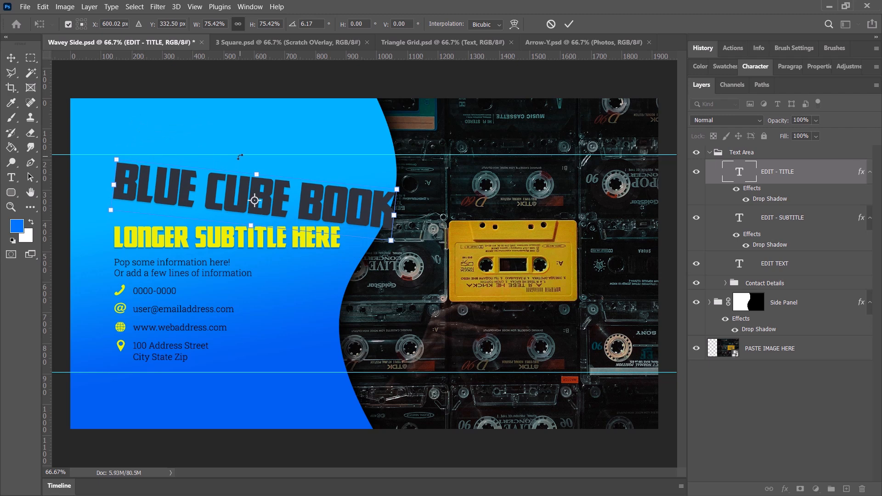
{"action": "key", "text": "ctrl+z"}
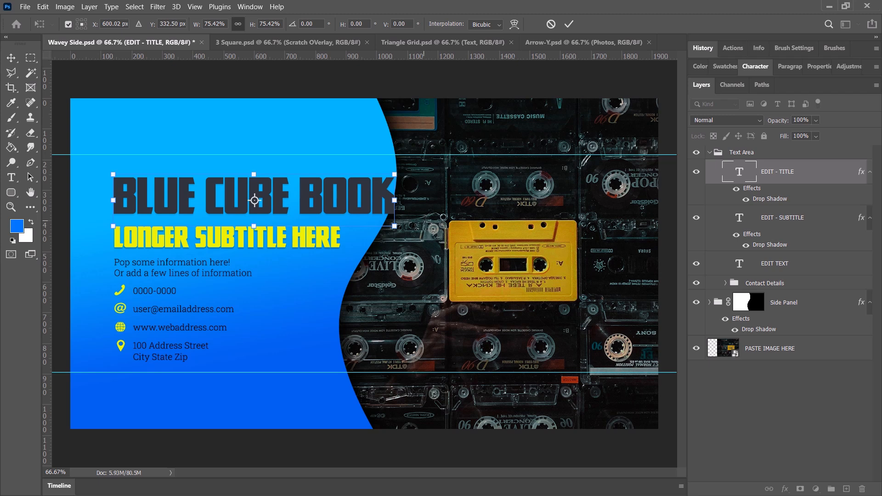
Shrink the title further to about 126 pt so it fits the blue panel, place it just above the subtitle, and apply the transform.
{"action": "left_click_drag", "start_coordinate": [396, 228], "coordinate": [365, 221]}
{"action": "left_click_drag", "start_coordinate": [323, 202], "coordinate": [321, 210]}
{"action": "key", "text": "Return"}
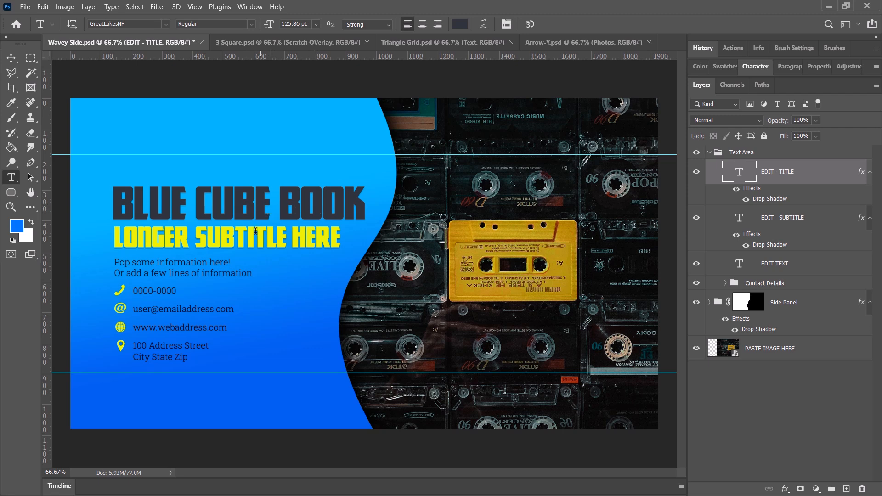
Replace the subtitle text with "We do cool stuff".
{"action": "left_click_drag", "start_coordinate": [340, 237], "coordinate": [85, 235]}
{"action": "type", "text": "WE DO SCOL"}
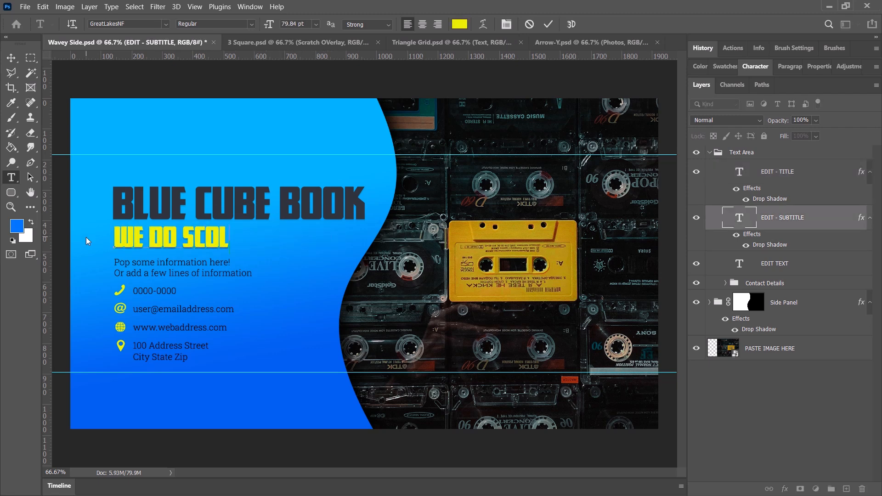
{"action": "key", "text": "ctrl+a"}
{"action": "type", "text": "WE"}
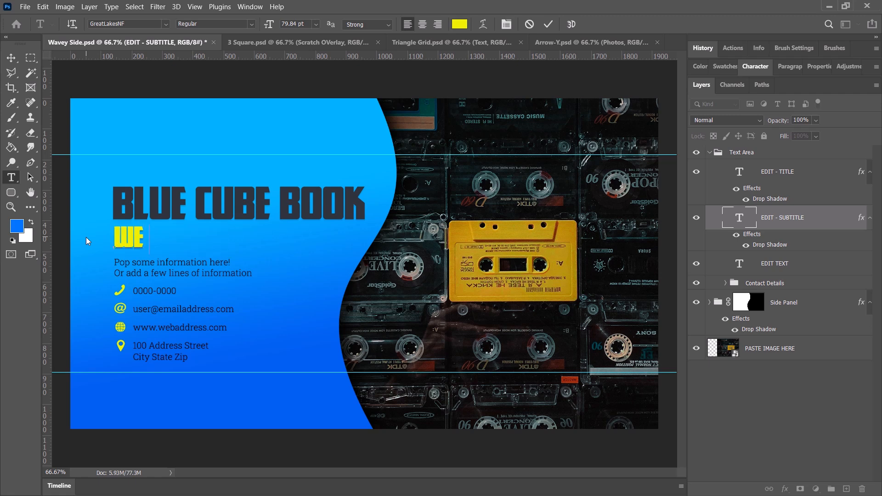
{"action": "type", "text": " DO COOL STUFF"}
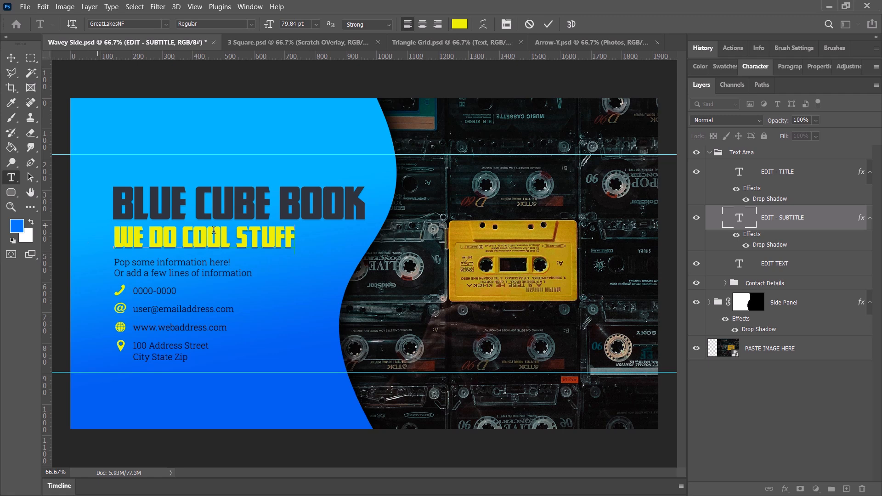
Set the subtitle's font to Goudy Old Style in the Italic style and commit the text edit.
{"action": "left_click_drag", "start_coordinate": [293, 237], "coordinate": [108, 240]}
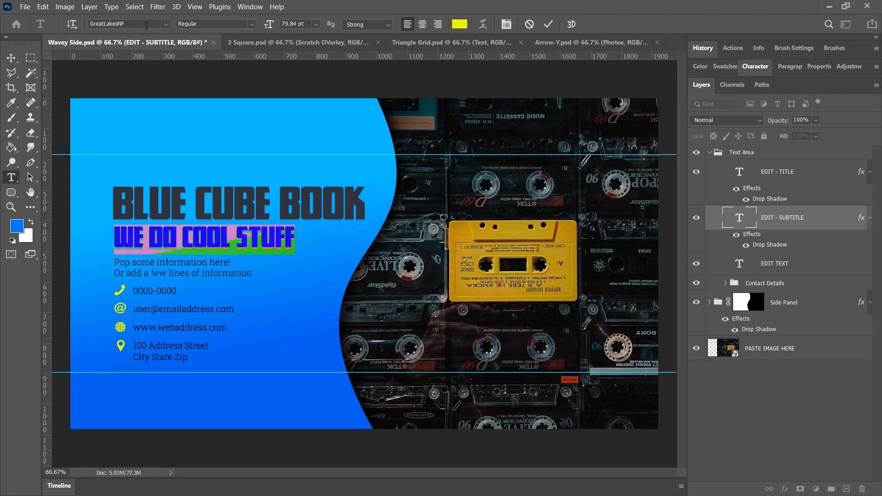
{"action": "left_click", "coordinate": [166, 24]}
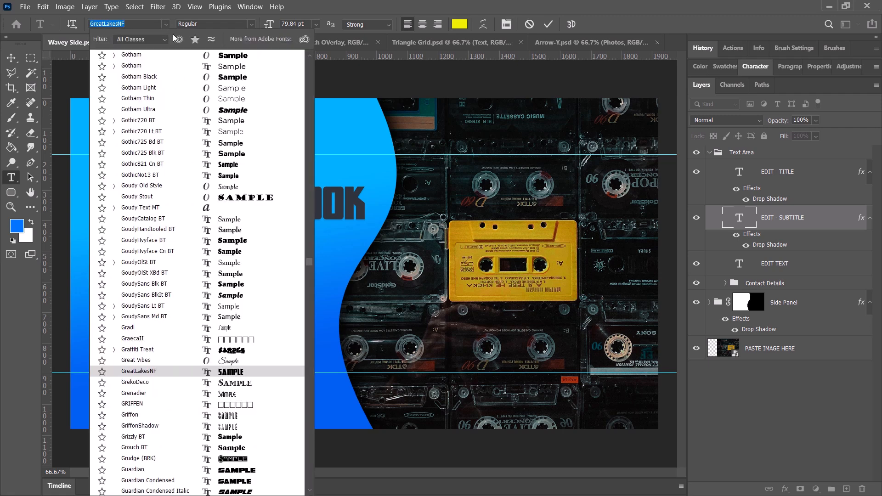
{"action": "left_click", "coordinate": [201, 188]}
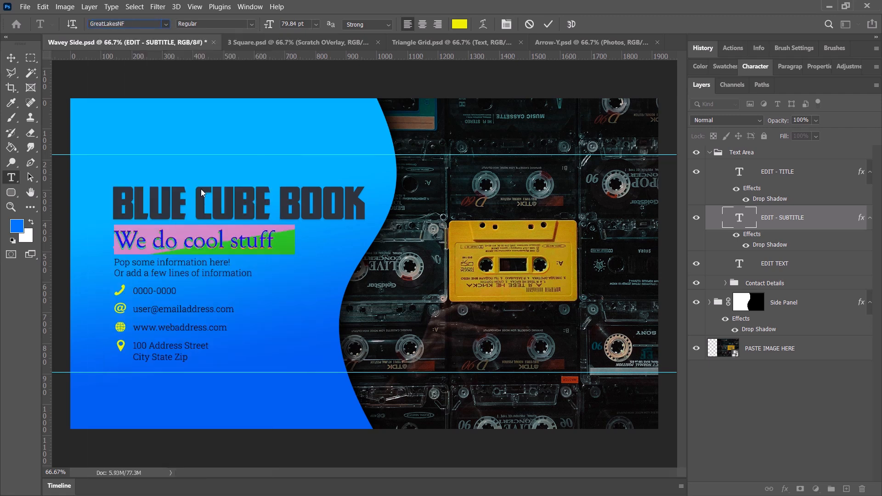
{"action": "left_click", "coordinate": [252, 24]}
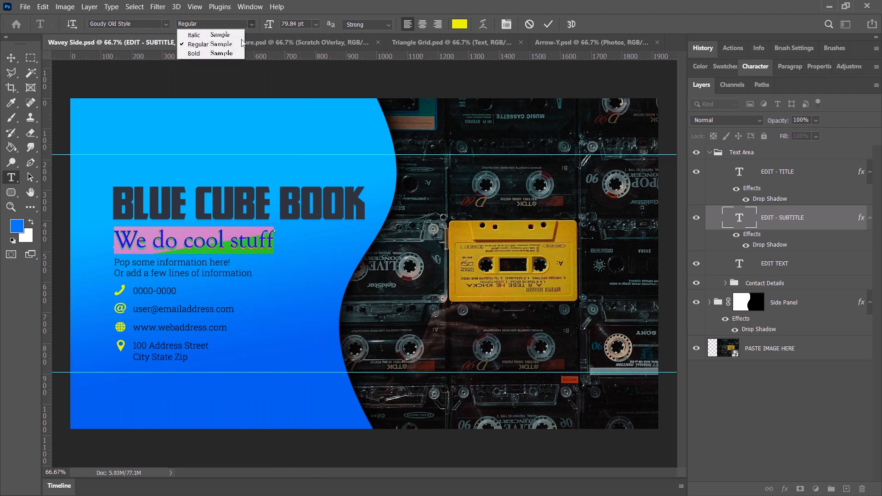
{"action": "left_click", "coordinate": [193, 32]}
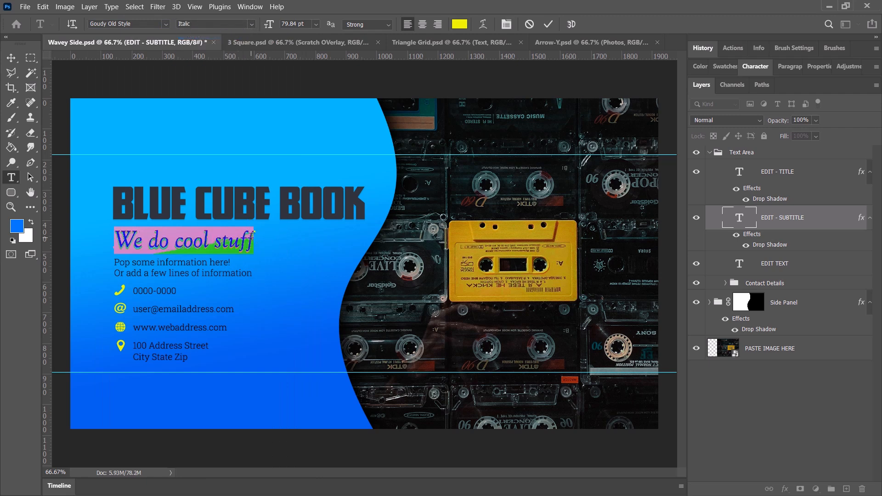
{"action": "left_click", "coordinate": [422, 252]}
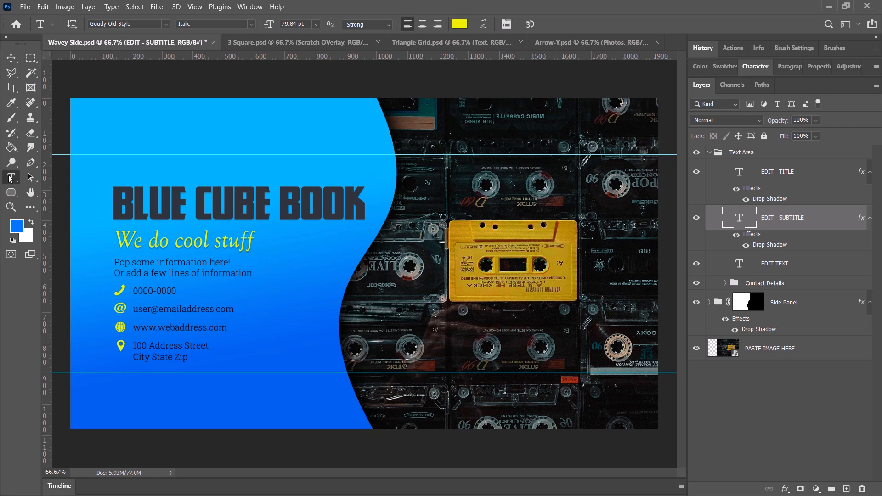
Replace the placeholder phone number in the contact details with the company's phone number.
{"action": "left_click_drag", "start_coordinate": [135, 290], "coordinate": [181, 289]}
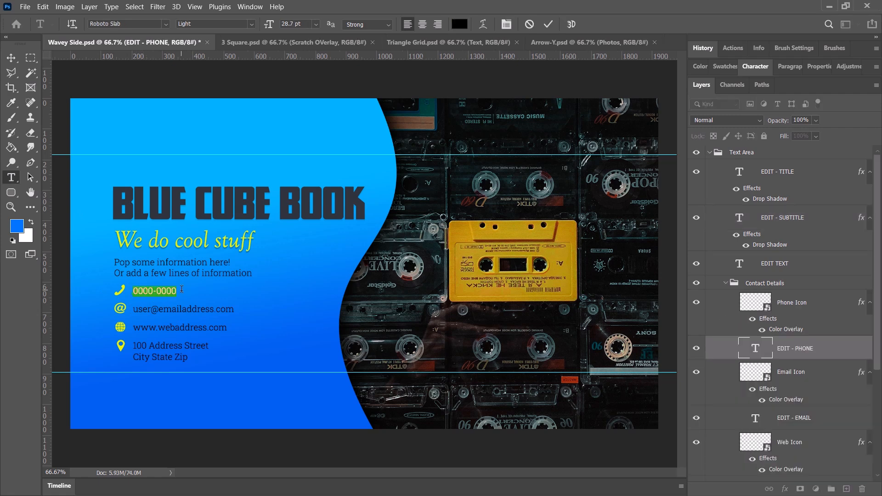
{"action": "type", "text": "555-555"}
{"action": "key", "text": "ctrl+Return"}
Replace the placeholder e-mail in the contact details with the company's e-mail address and commit the text edit.
{"action": "left_click", "coordinate": [144, 310]}
{"action": "key", "text": "ctrl+a"}
{"action": "type", "text": "info@yourdomain.com"}
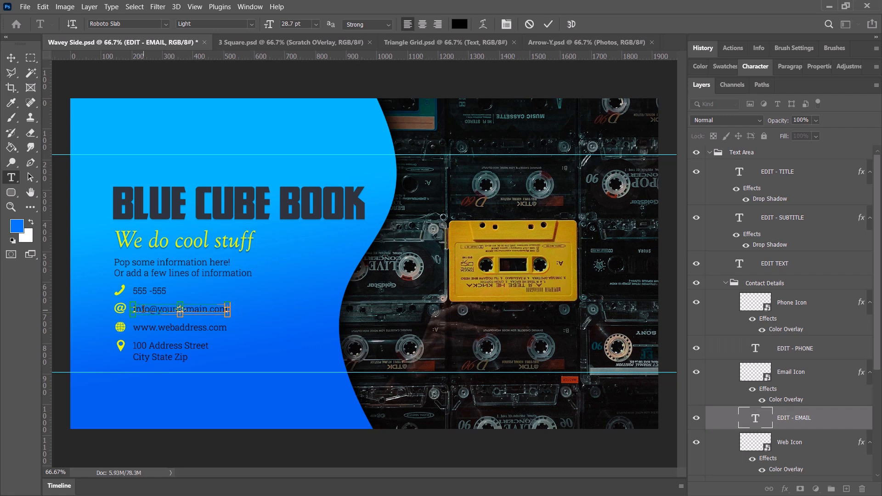
{"action": "key", "text": "ctrl+Return"}
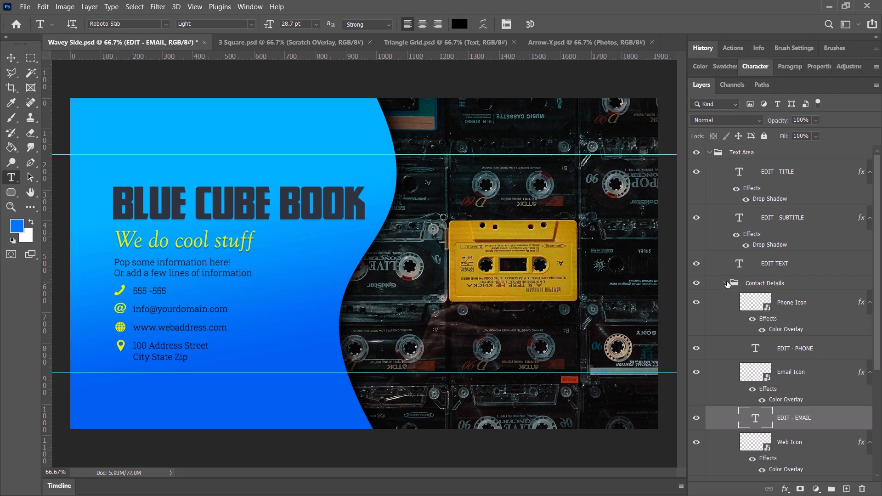
Examine how the Text Area and Contact Details groups are organised, and check the EDIT - PHONE layer by toggling its visibility.
{"action": "left_click", "coordinate": [726, 283]}
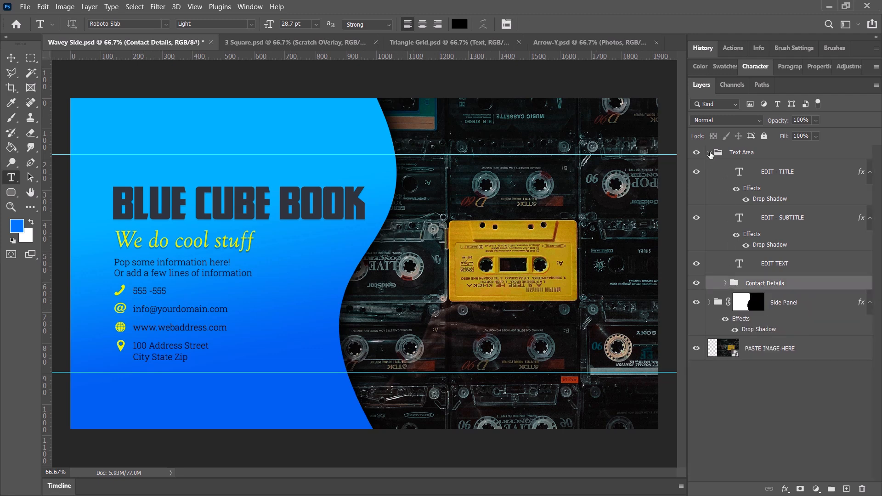
{"action": "left_click", "coordinate": [709, 153]}
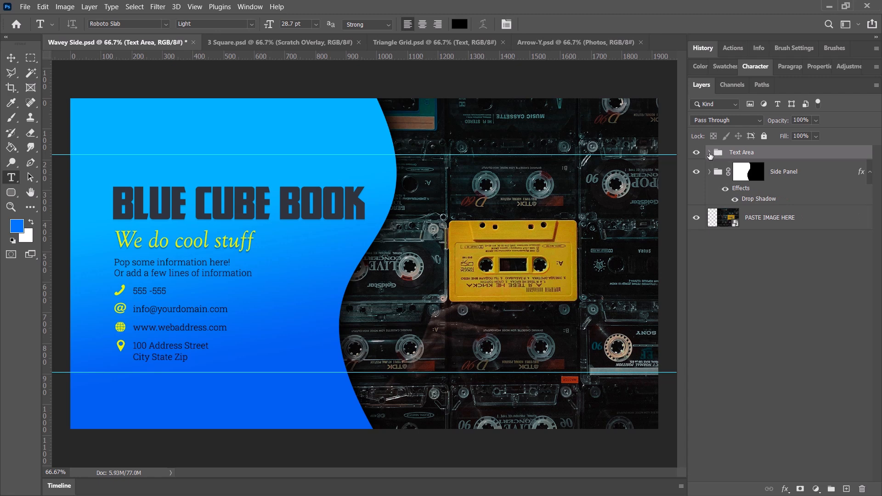
{"action": "left_click", "coordinate": [709, 153]}
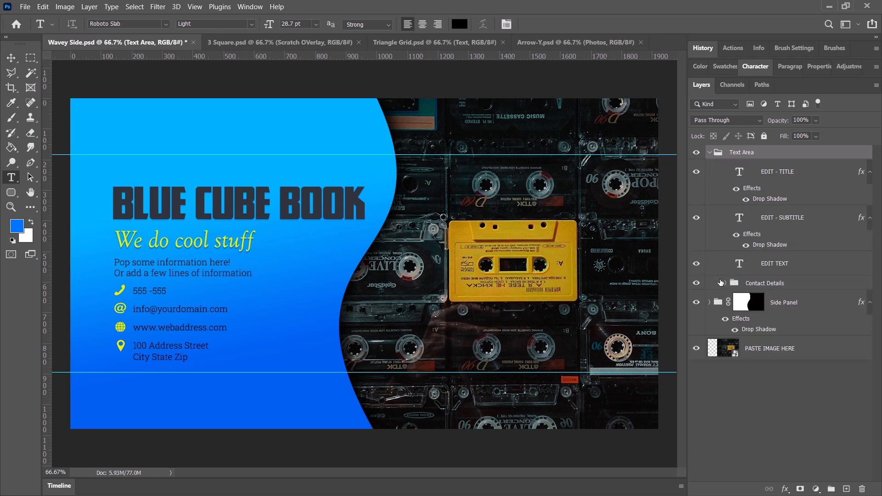
{"action": "left_click", "coordinate": [725, 283]}
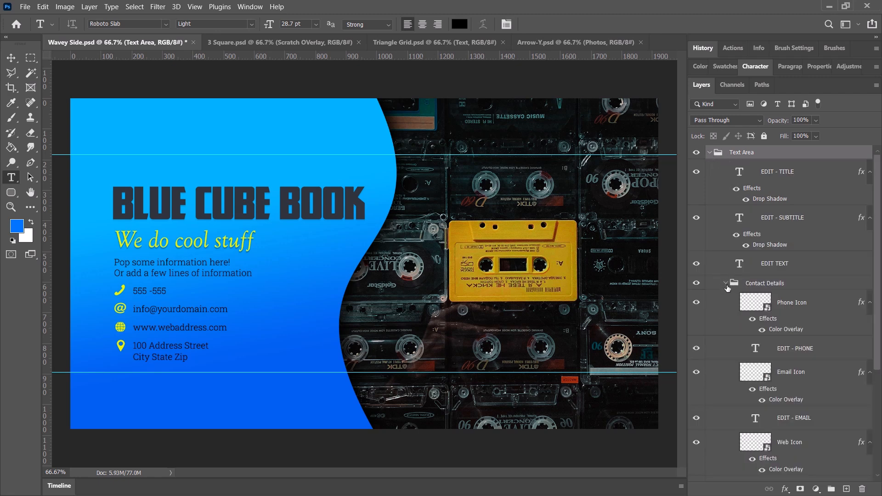
{"action": "left_click", "coordinate": [801, 350]}
{"action": "left_click", "coordinate": [696, 349]}
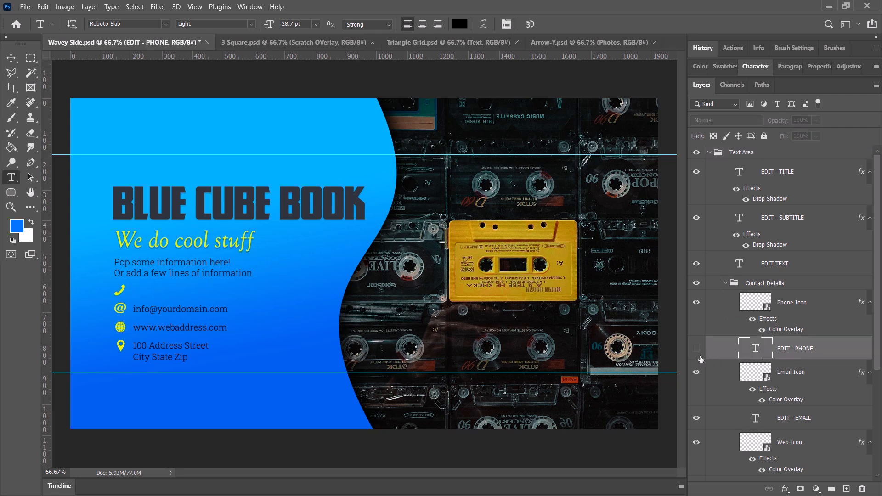
{"action": "left_click", "coordinate": [696, 348]}
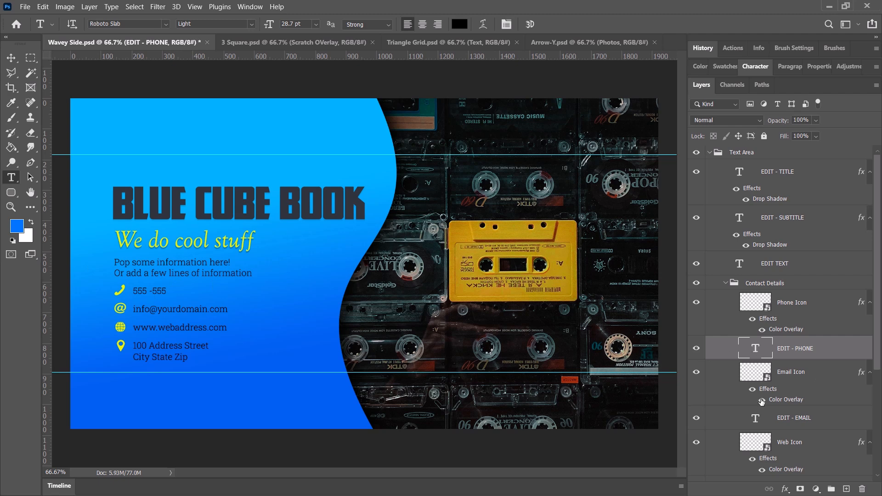
Check which contact lines the EDIT - EMAIL, EDIT - PHONE and EDIT - STREET ADDRESS layers control by opening their text without changing it.
{"action": "left_click", "coordinate": [763, 421]}
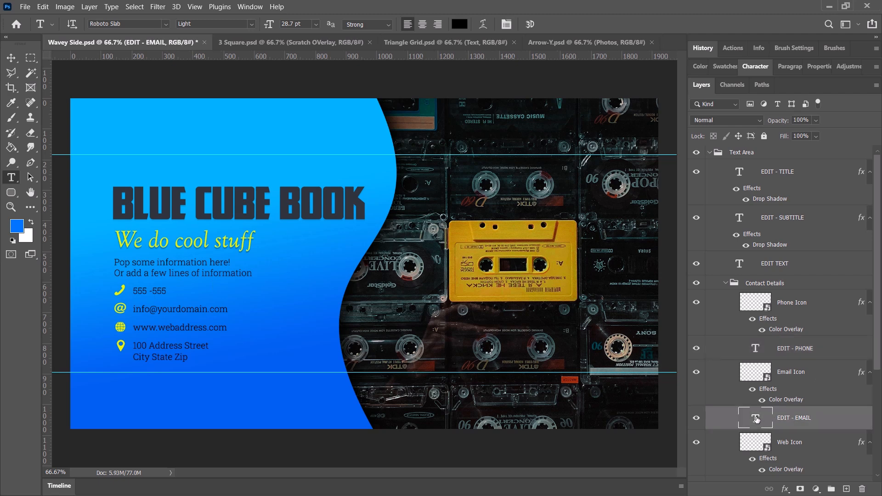
{"action": "double_click", "coordinate": [757, 419]}
{"action": "scroll", "coordinate": [757, 419], "scroll_direction": "down", "scroll_amount": 2}
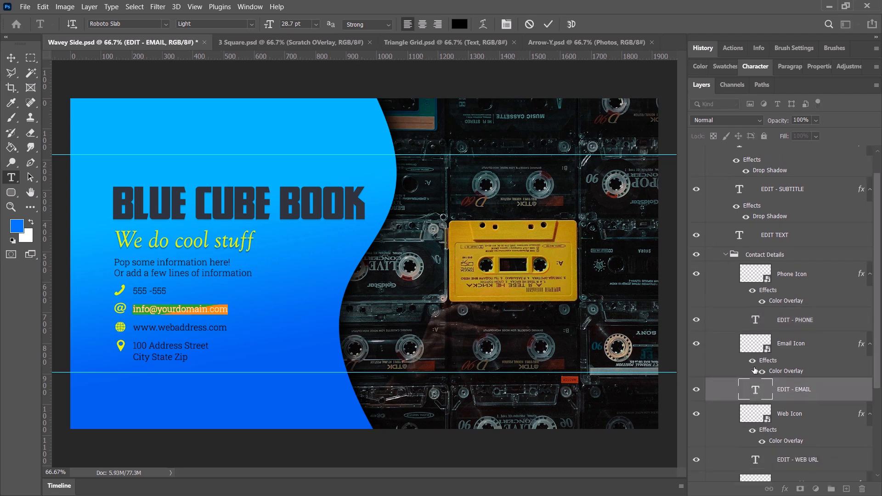
{"action": "double_click", "coordinate": [754, 322]}
{"action": "scroll", "coordinate": [756, 322], "scroll_direction": "down", "scroll_amount": 6}
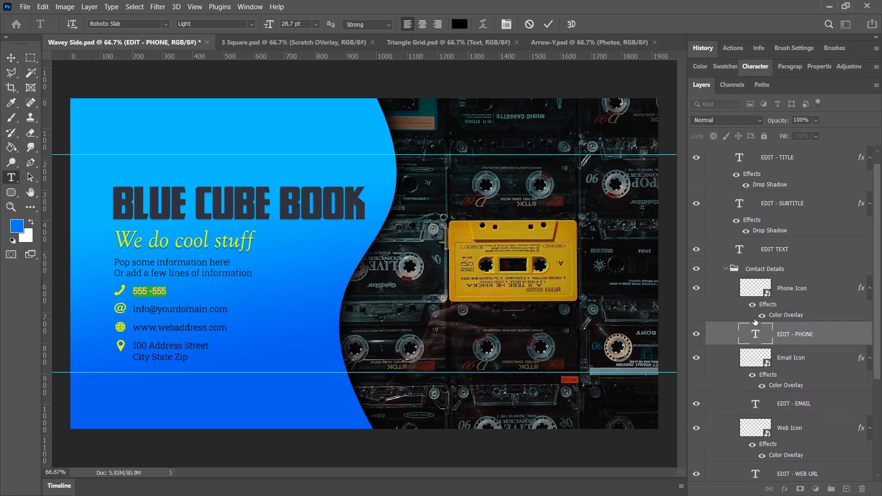
{"action": "scroll", "coordinate": [756, 321], "scroll_direction": "down", "scroll_amount": 2}
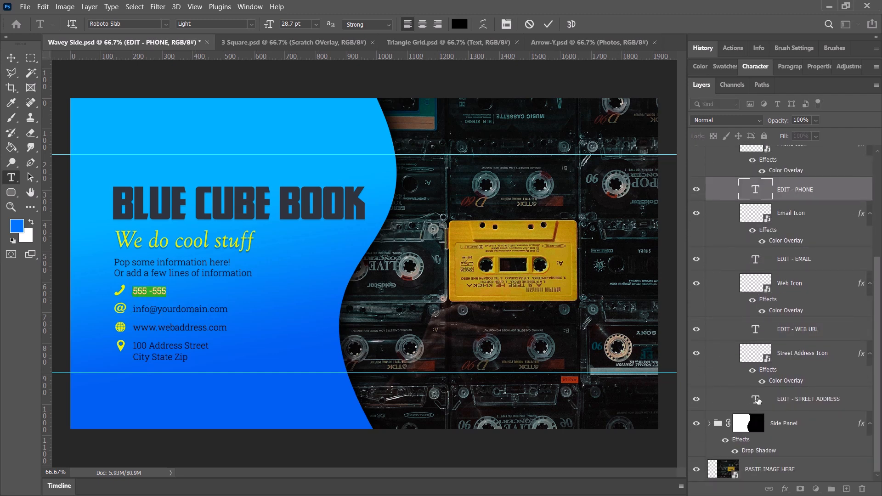
{"action": "double_click", "coordinate": [755, 398]}
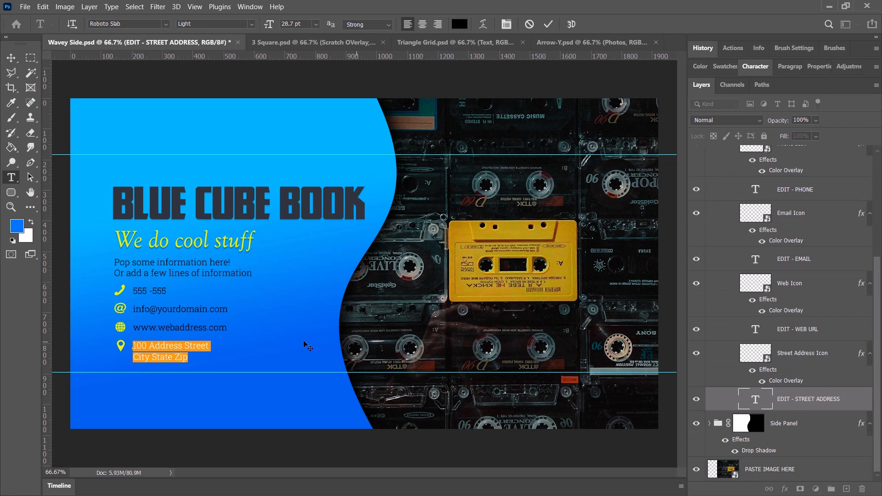
{"action": "left_click", "coordinate": [178, 348]}
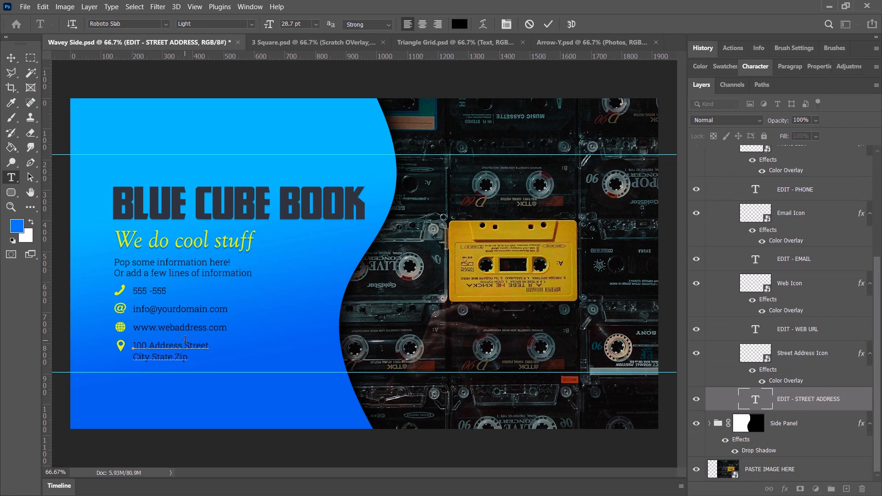
{"action": "left_click", "coordinate": [295, 296]}
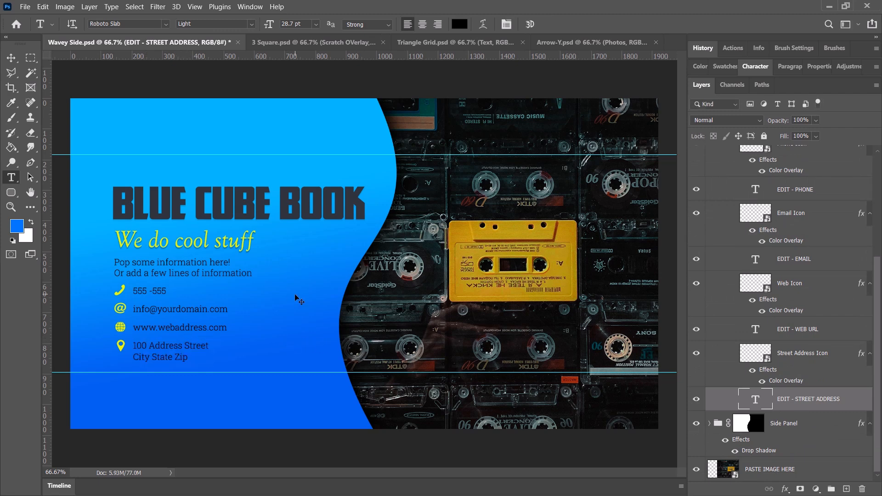
Switch to the 3 Square.psd document and locate the layer that holds the Facebook username text.
{"action": "left_click", "coordinate": [287, 40]}
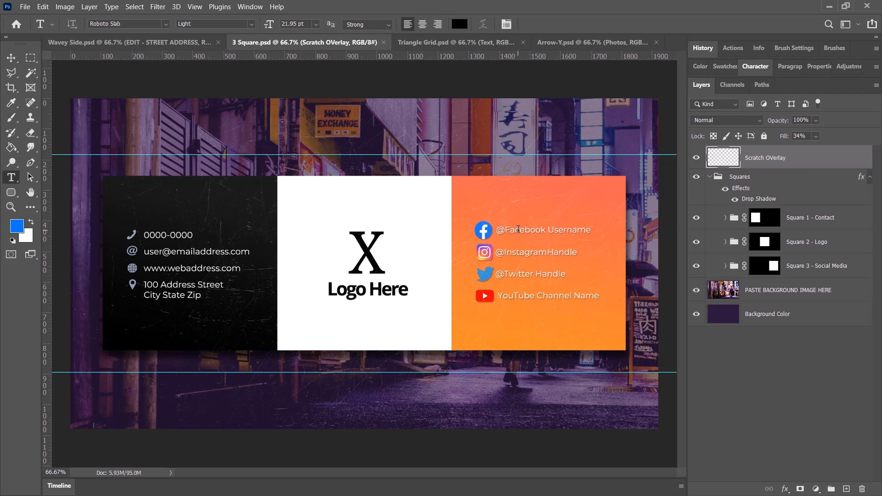
{"action": "left_click_drag", "start_coordinate": [510, 229], "coordinate": [556, 231]}
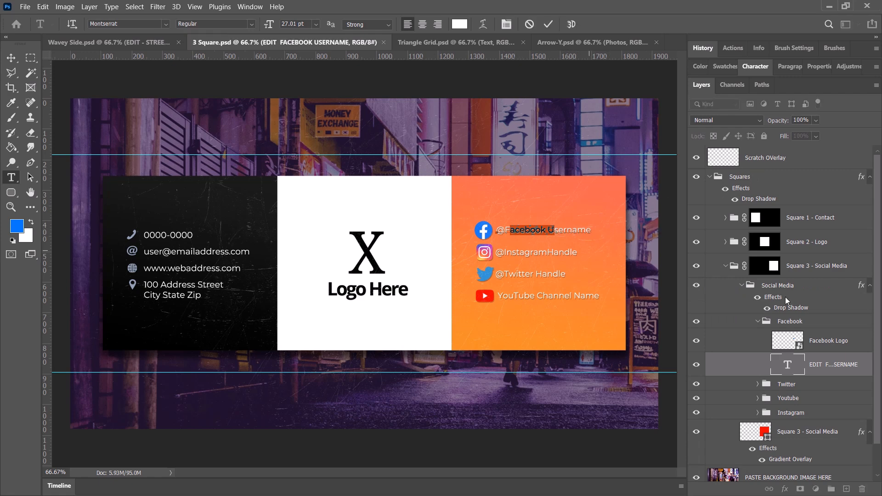
{"action": "left_click", "coordinate": [742, 285]}
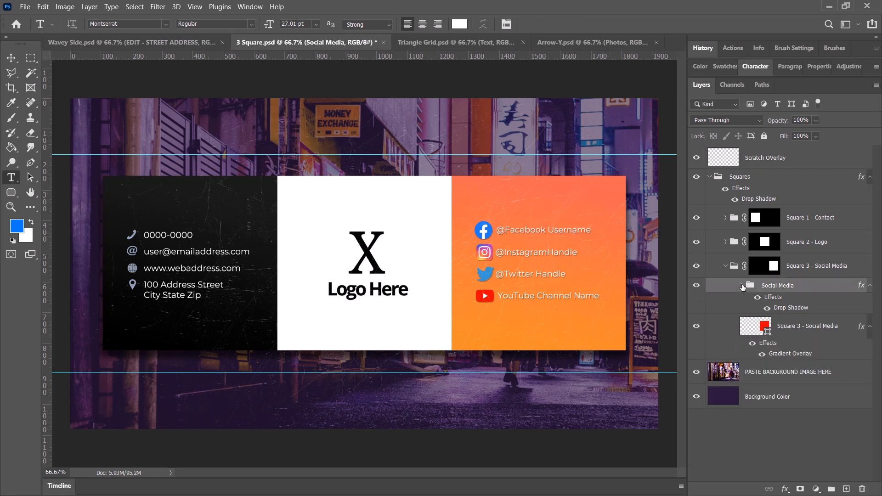
Examine the Squares group and its Square 3 - Social Media subgroup, toggling the subgroup's visibility to see what it contains.
{"action": "left_click", "coordinate": [709, 178]}
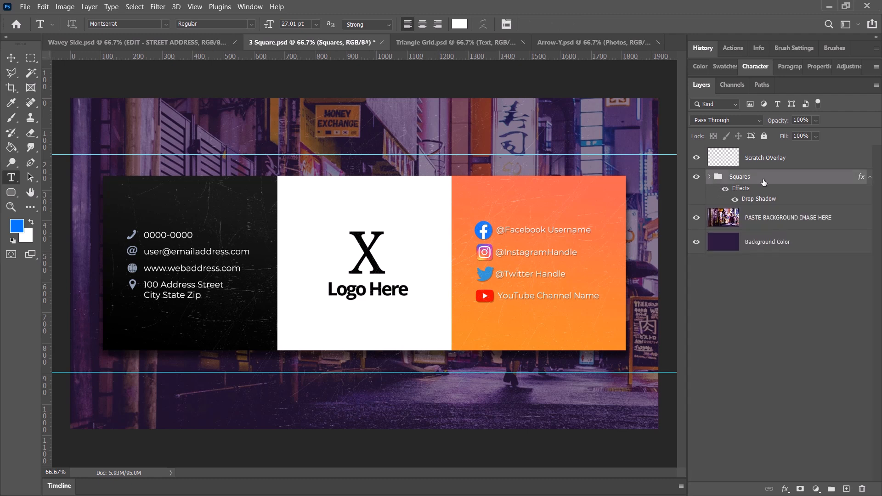
{"action": "left_click", "coordinate": [709, 177]}
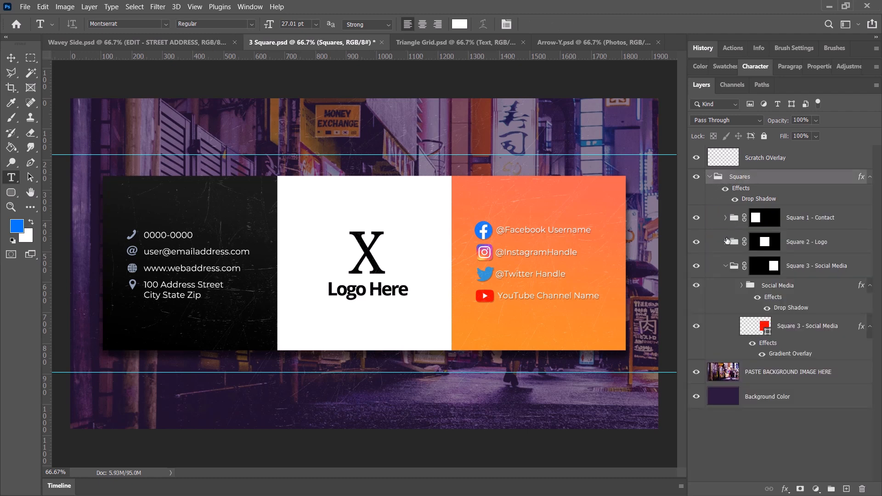
{"action": "left_click", "coordinate": [725, 267]}
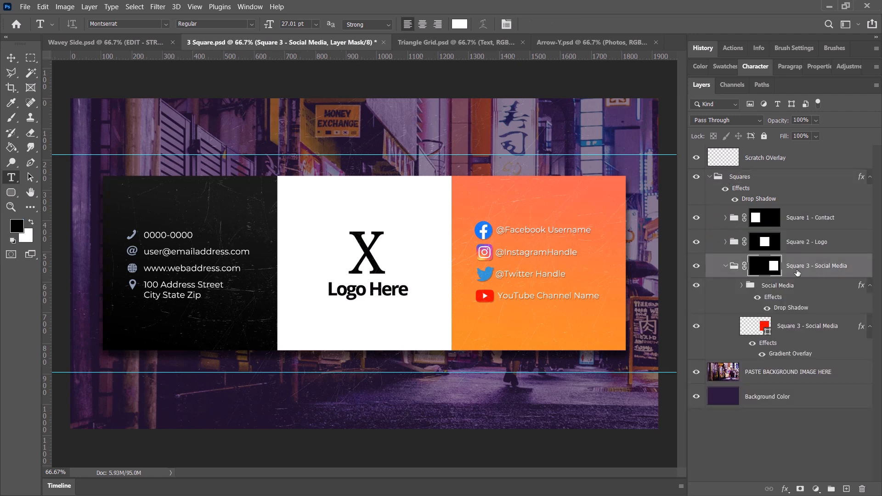
{"action": "left_click", "coordinate": [725, 266]}
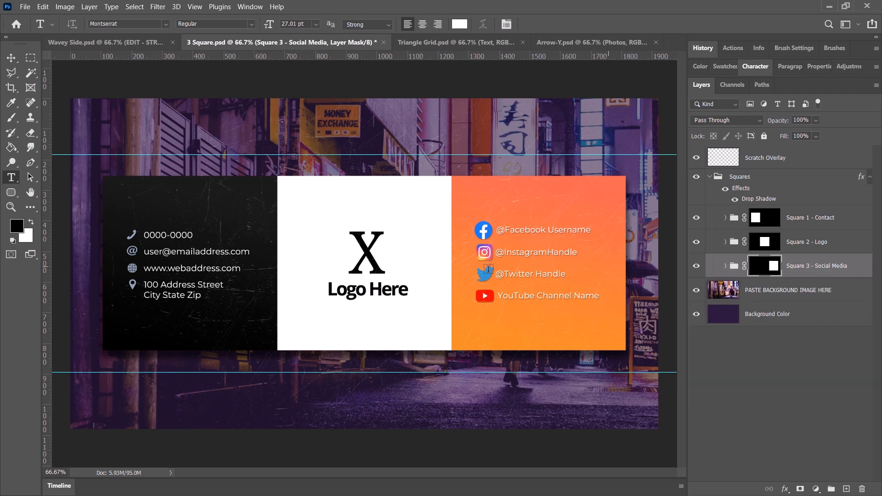
{"action": "left_click", "coordinate": [695, 267]}
{"action": "left_click", "coordinate": [695, 267]}
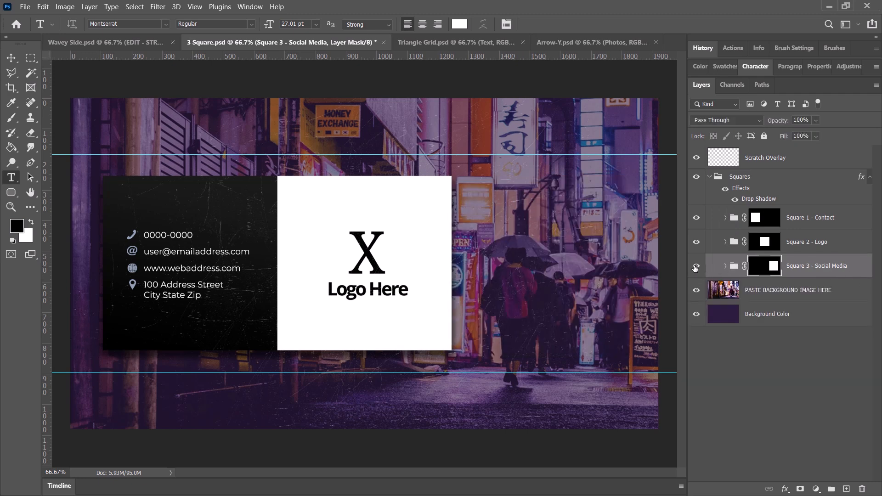
Expand the Social Media group inside Square 3, collapse its Facebook subgroup and hide the Twitter group.
{"action": "left_click", "coordinate": [725, 267]}
{"action": "left_click", "coordinate": [766, 288]}
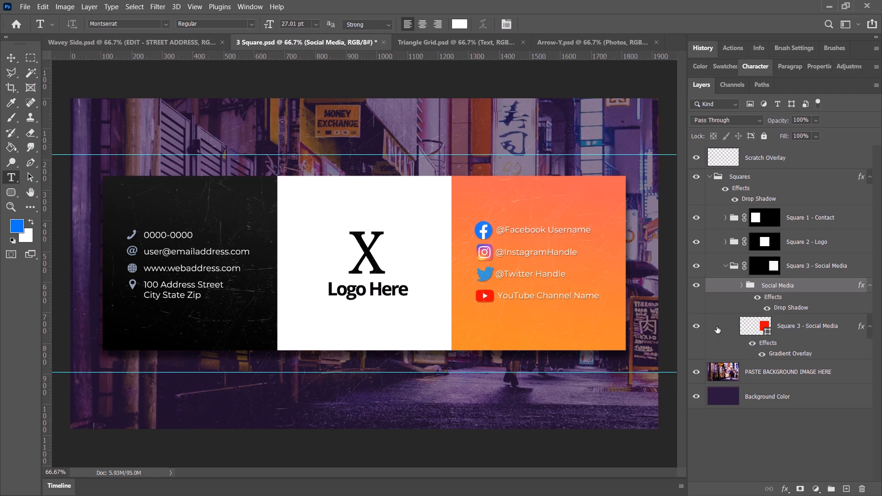
{"action": "left_click", "coordinate": [741, 286]}
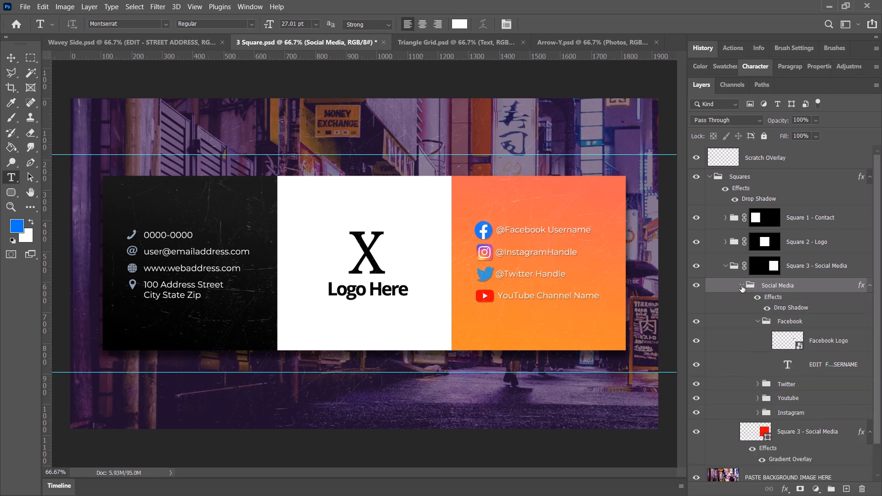
{"action": "left_click", "coordinate": [758, 322]}
{"action": "left_click", "coordinate": [790, 322]}
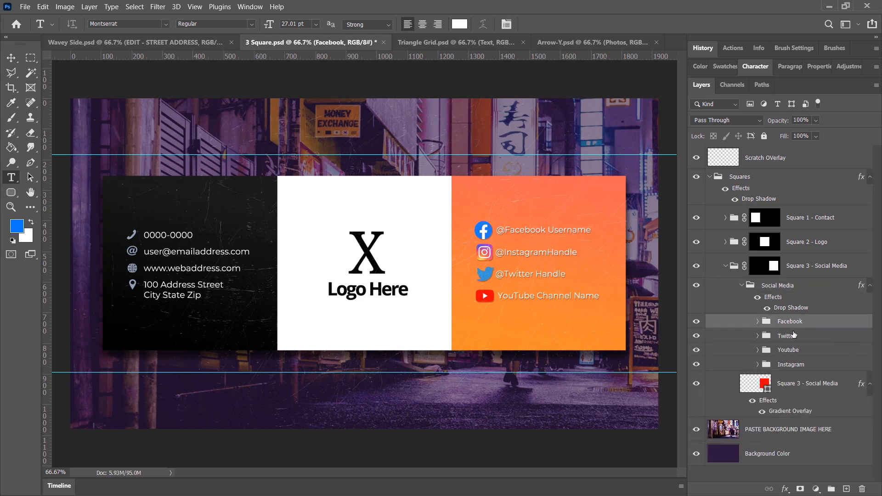
{"action": "left_click", "coordinate": [794, 337]}
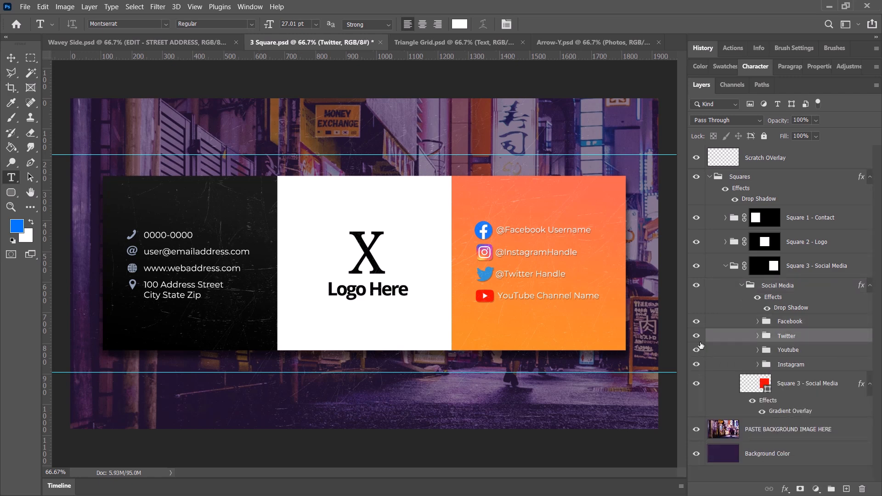
{"action": "left_click", "coordinate": [696, 338]}
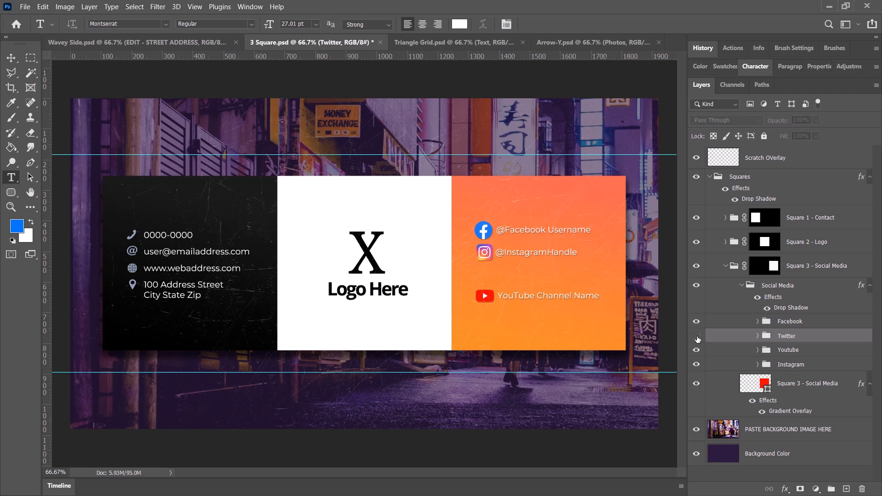
Move the Youtube group up with Free Transform to close the gap below the Instagram handle.
{"action": "left_click", "coordinate": [798, 365]}
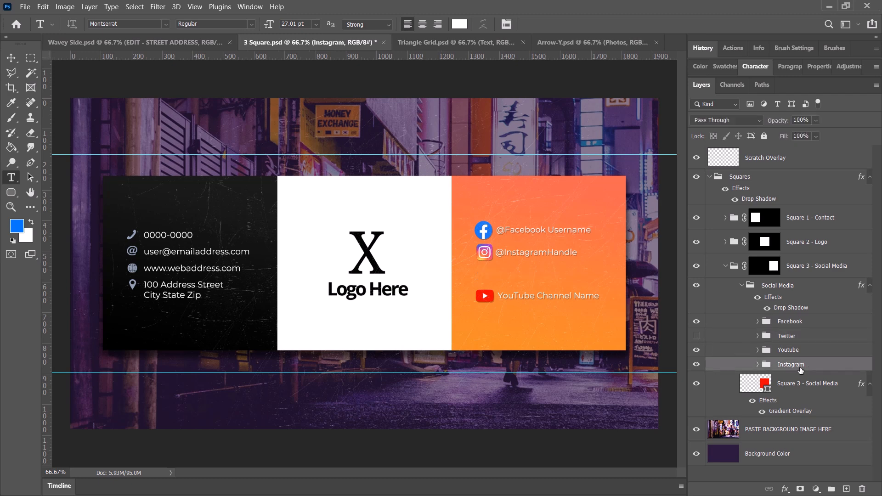
{"action": "left_click", "coordinate": [795, 352]}
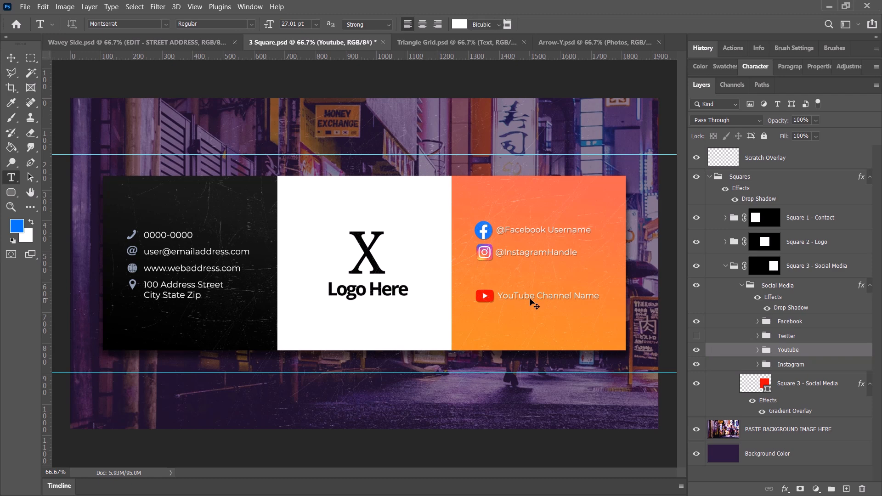
{"action": "key", "text": "ctrl+t"}
{"action": "left_click", "coordinate": [43, 6]}
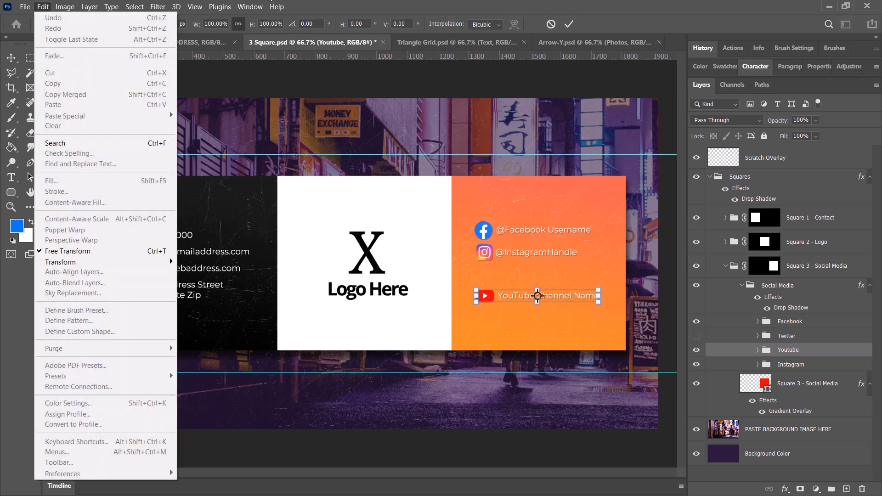
{"action": "left_click", "coordinate": [448, 41]}
{"action": "left_click_drag", "start_coordinate": [569, 297], "coordinate": [571, 277]}
{"action": "key", "text": "Return"}
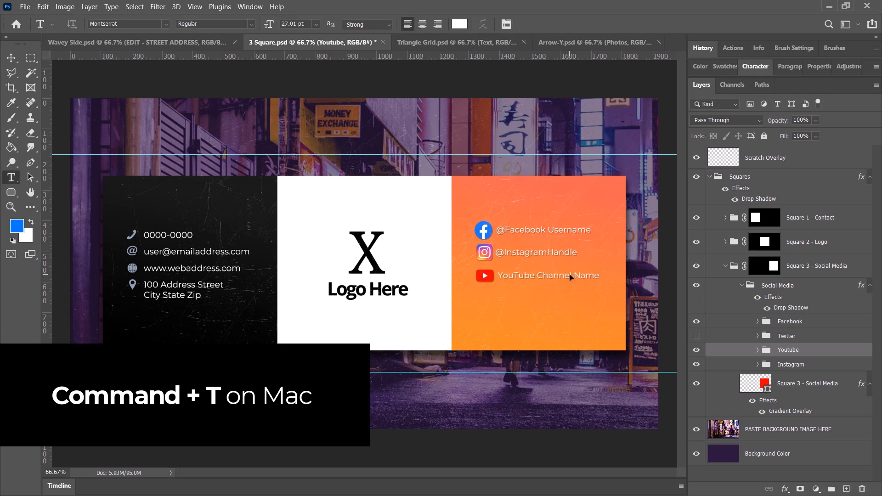
Move the whole Social Media group slightly down and right with Free Transform so it sits roughly centred in the orange square.
{"action": "left_click", "coordinate": [793, 286]}
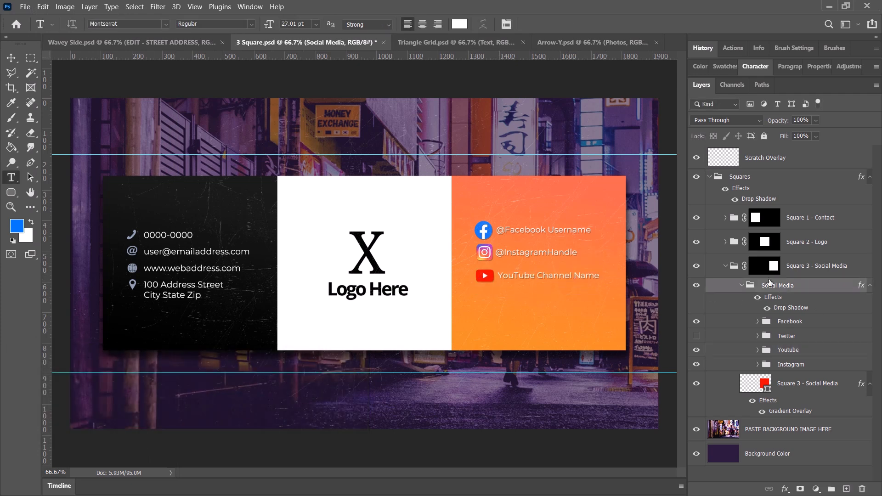
{"action": "left_click", "coordinate": [43, 6]}
{"action": "left_click", "coordinate": [94, 250]}
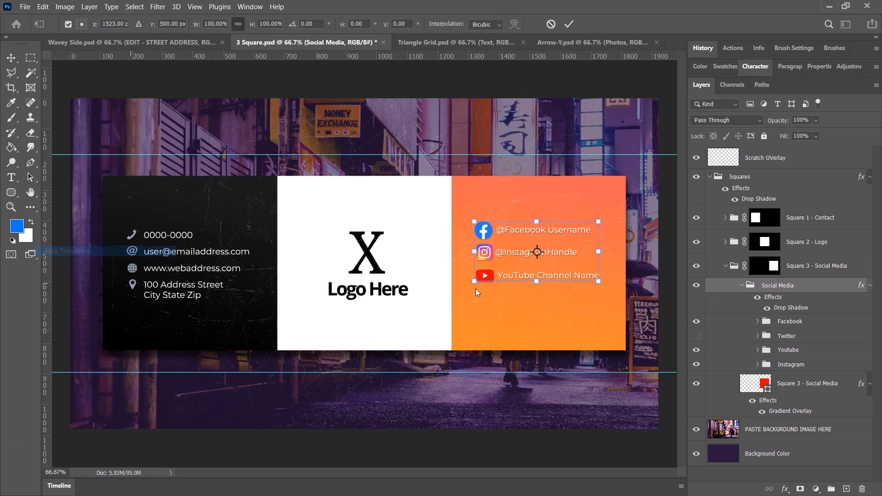
{"action": "left_click_drag", "start_coordinate": [563, 237], "coordinate": [568, 258]}
{"action": "key", "text": "Return"}
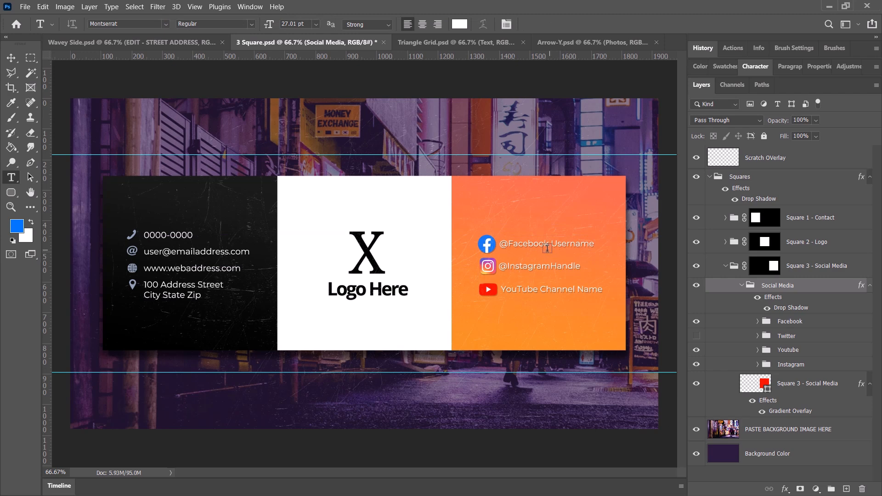
Switch to the Wavey Side document, collapse its Contact Details group and select the PASTE IMAGE HERE layer.
{"action": "left_click", "coordinate": [111, 43]}
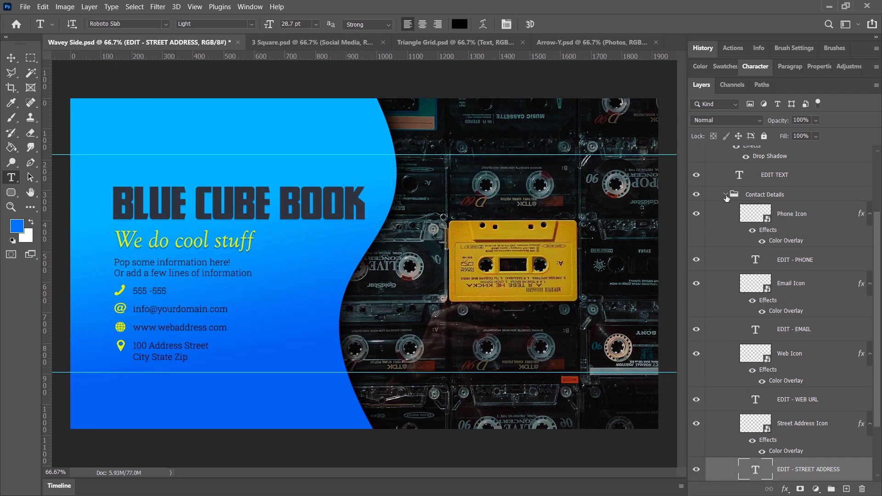
{"action": "left_click", "coordinate": [726, 195]}
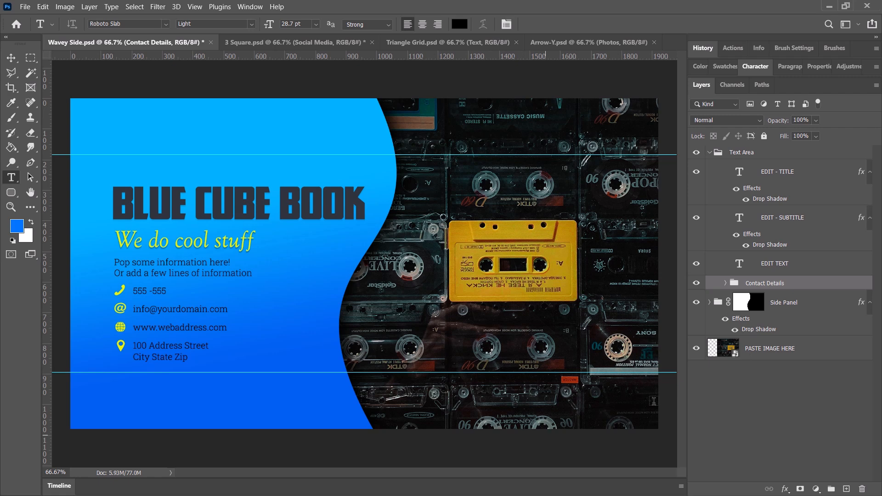
{"action": "left_click", "coordinate": [756, 352]}
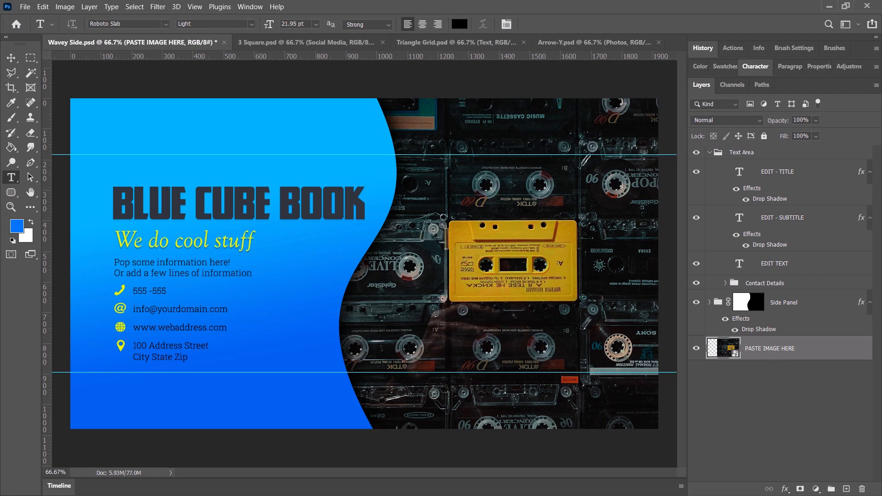
Switch to the browser and copy the enlarged Blue and White Abstract Painting photo from its Pexels page.
{"action": "left_click_drag", "start_coordinate": [0, 74], "coordinate": [407, 41]}
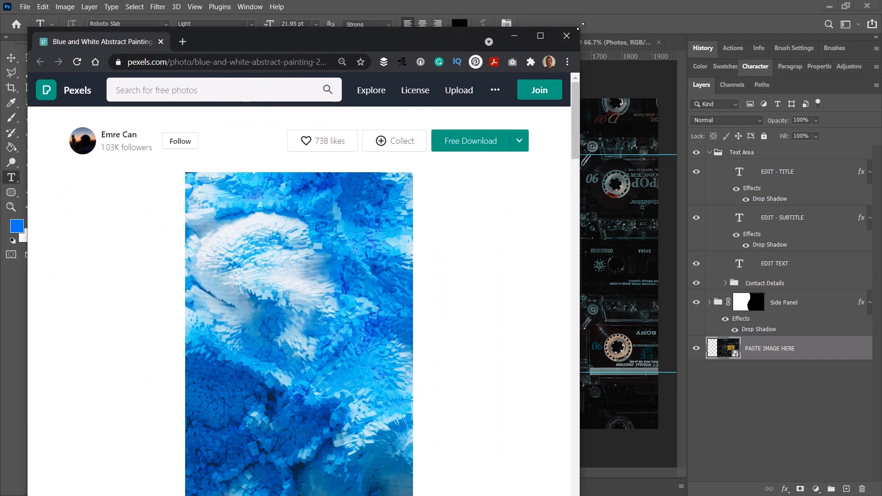
{"action": "left_click_drag", "start_coordinate": [580, 28], "coordinate": [532, 177]}
{"action": "left_click_drag", "start_coordinate": [371, 187], "coordinate": [435, 62]}
{"action": "scroll", "coordinate": [358, 243], "scroll_direction": "down", "scroll_amount": 3}
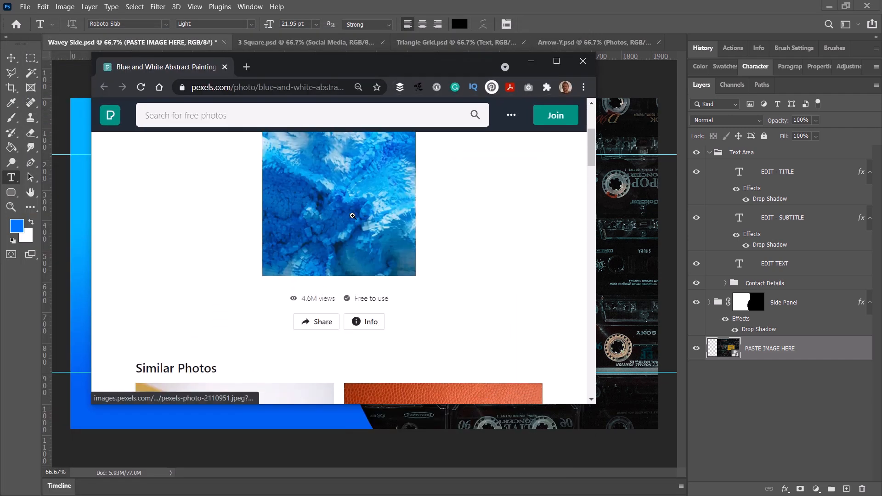
{"action": "left_click", "coordinate": [352, 216]}
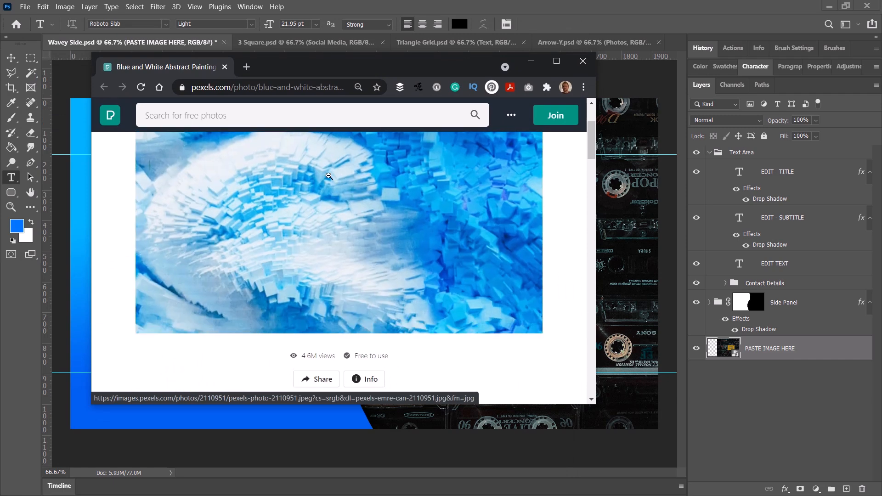
{"action": "right_click", "coordinate": [329, 177]}
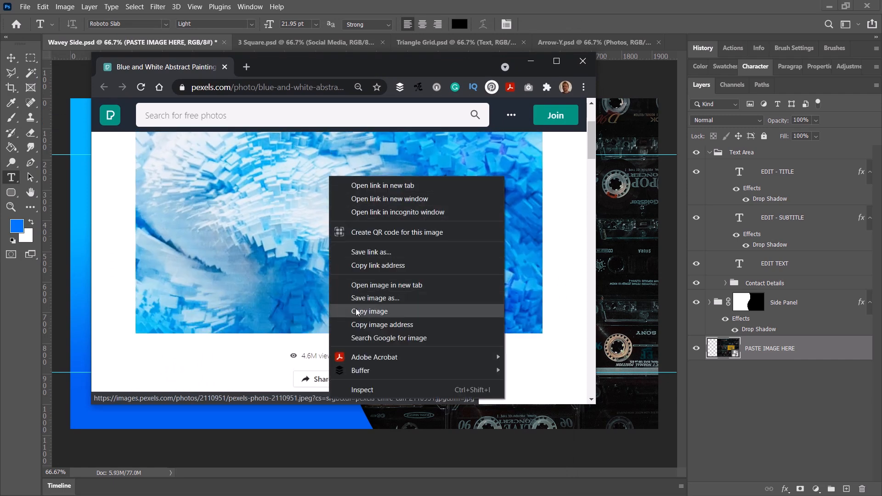
{"action": "left_click", "coordinate": [368, 312]}
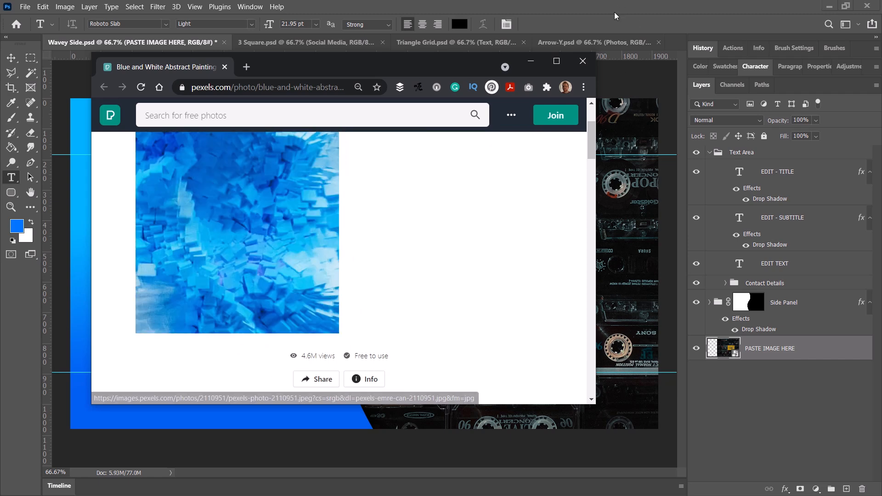
Return to Photoshop and paste the copied abstract photo above the PASTE IMAGE HERE layer in Wavey Side.
{"action": "left_click", "coordinate": [614, 12]}
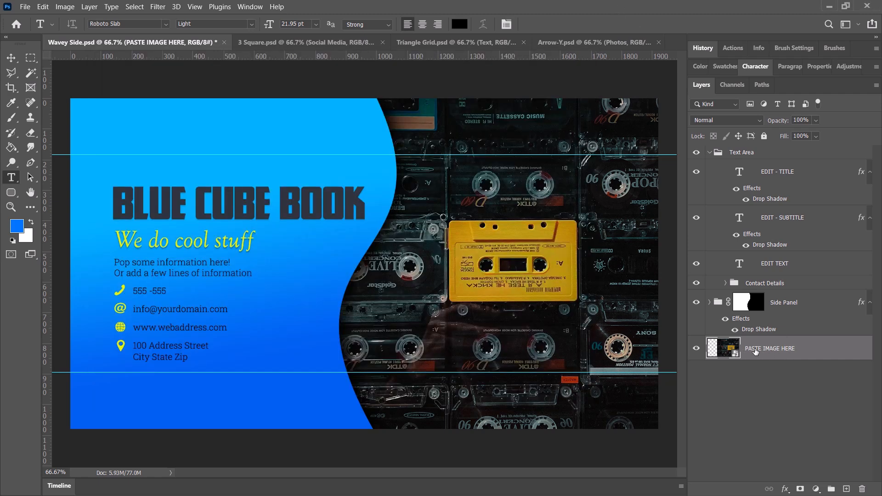
{"action": "left_click", "coordinate": [43, 7]}
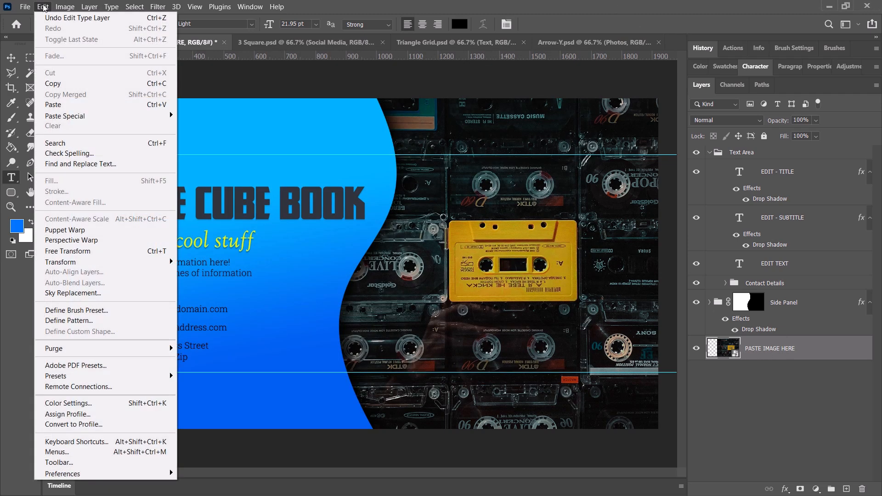
{"action": "left_click", "coordinate": [79, 106]}
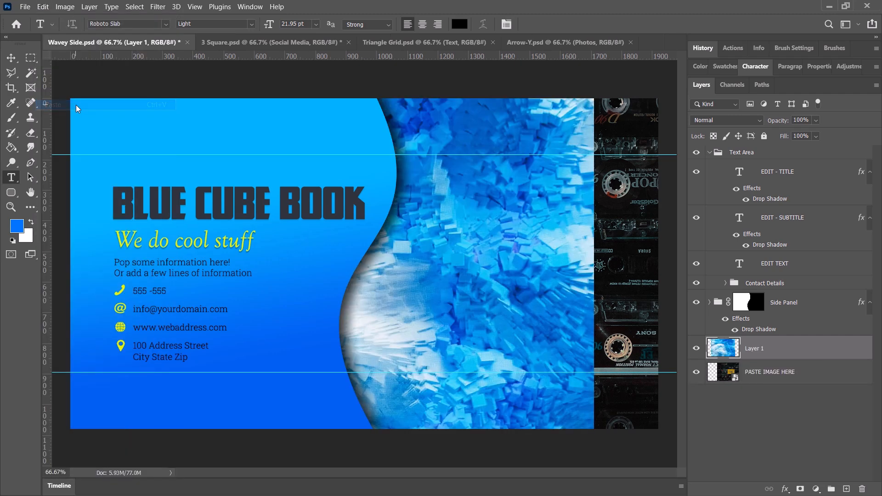
{"action": "left_click", "coordinate": [476, 291]}
{"action": "left_click", "coordinate": [11, 58]}
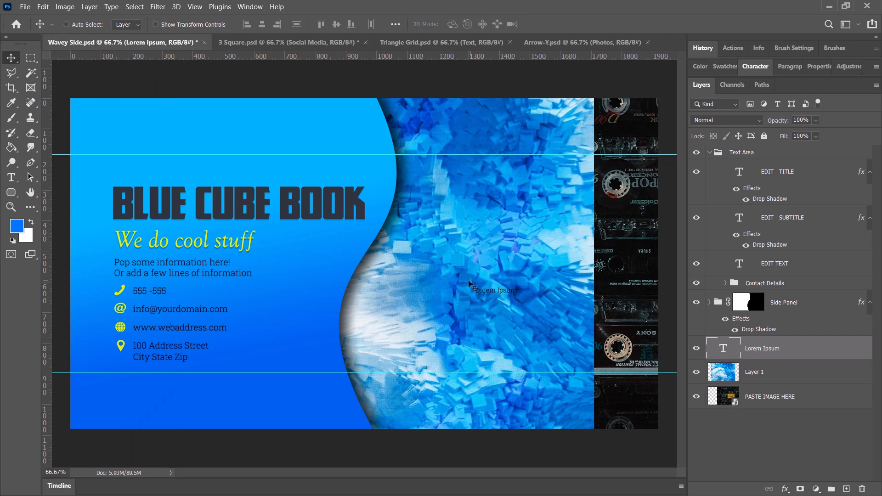
{"action": "key", "text": "Delete"}
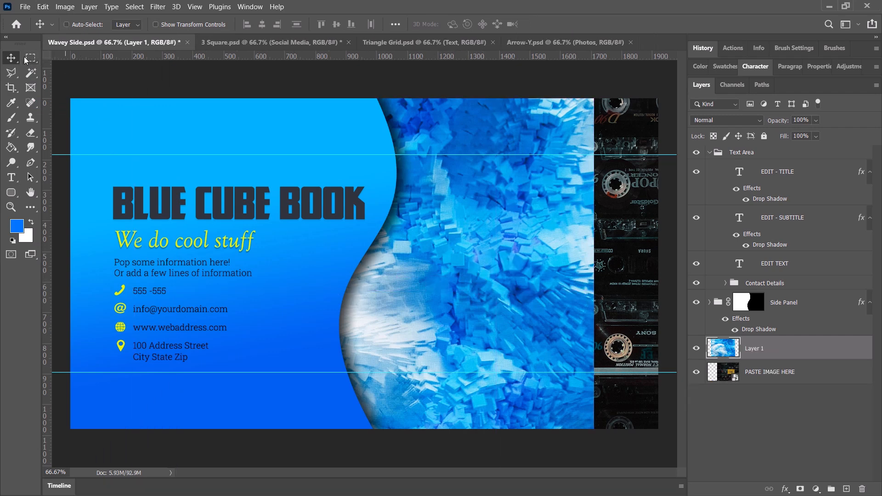
Move the pasted abstract photo over the area beside the wavy panel and scale it to about 86% with Free Transform.
{"action": "left_click_drag", "start_coordinate": [477, 257], "coordinate": [550, 258]}
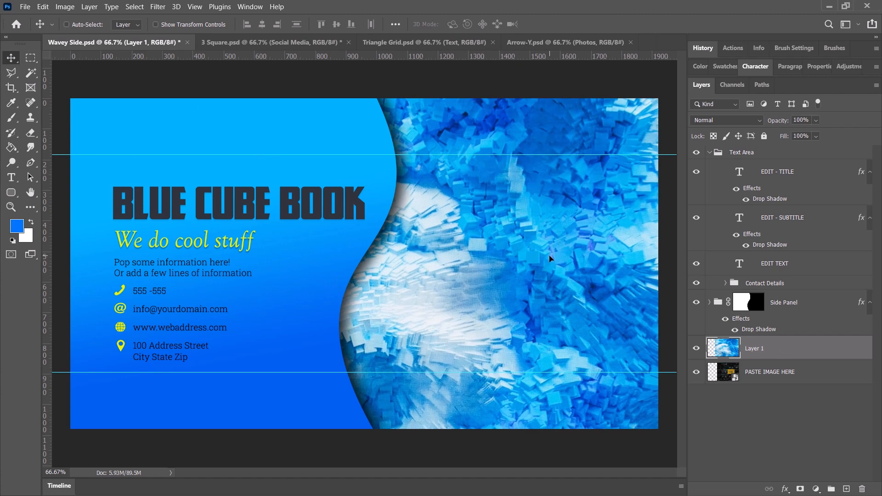
{"action": "key", "text": "ctrl+t"}
{"action": "left_click_drag", "start_coordinate": [551, 256], "coordinate": [547, 220]}
{"action": "left_click_drag", "start_coordinate": [207, 63], "coordinate": [478, 200]}
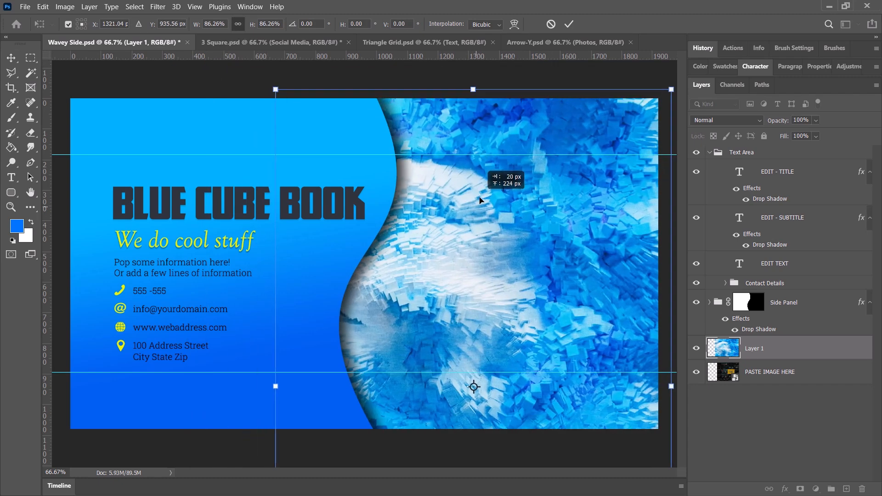
{"action": "key", "text": "Return"}
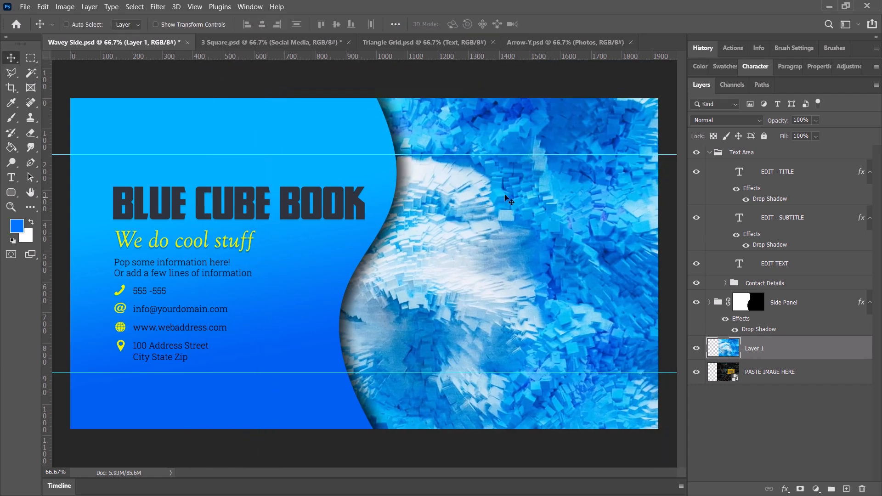
Delete the pasted abstract photo layer, Layer 1.
{"action": "right_click", "coordinate": [761, 347]}
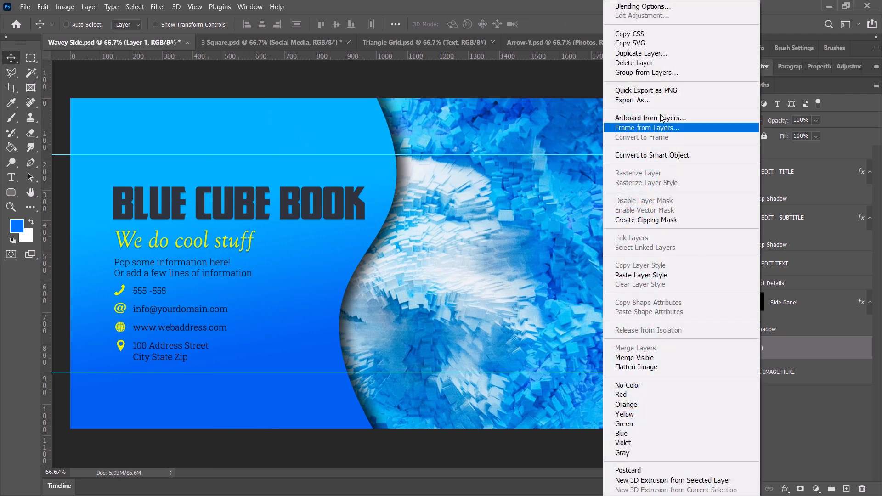
{"action": "left_click", "coordinate": [654, 63]}
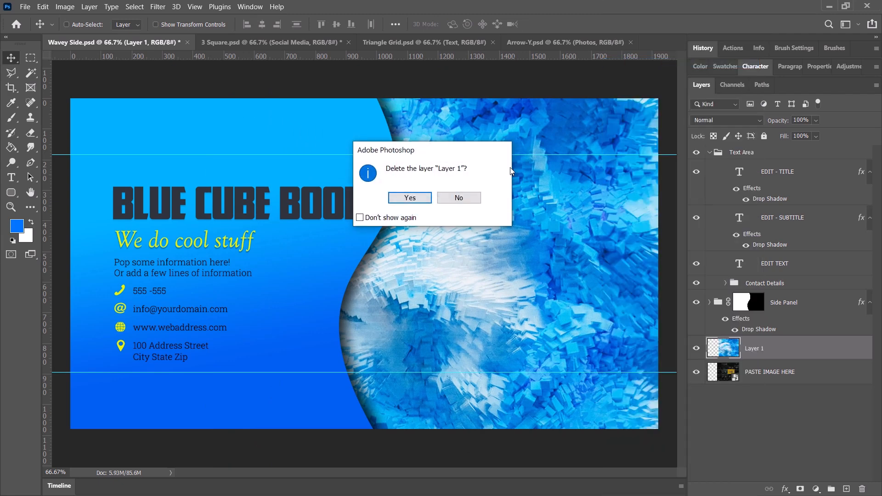
{"action": "left_click", "coordinate": [412, 200]}
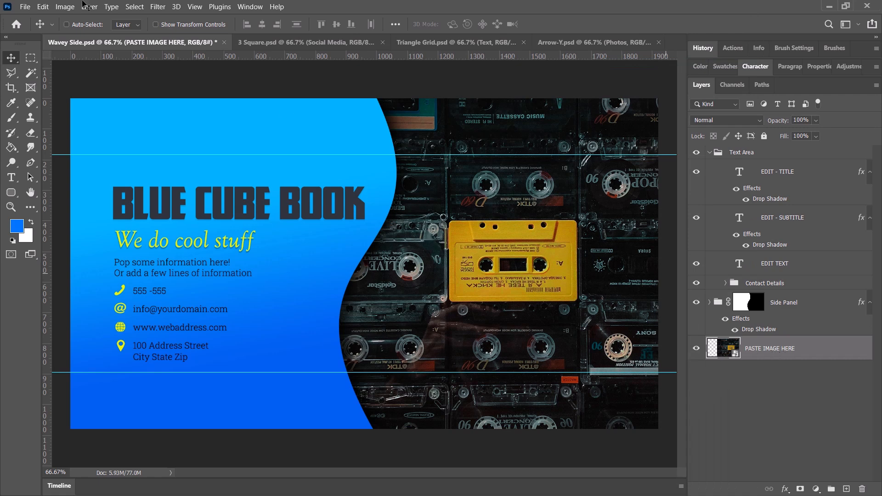
Place pexels-anouar-olh-1770803.jpg as an embedded image above the PASTE IMAGE HERE layer.
{"action": "left_click", "coordinate": [25, 7]}
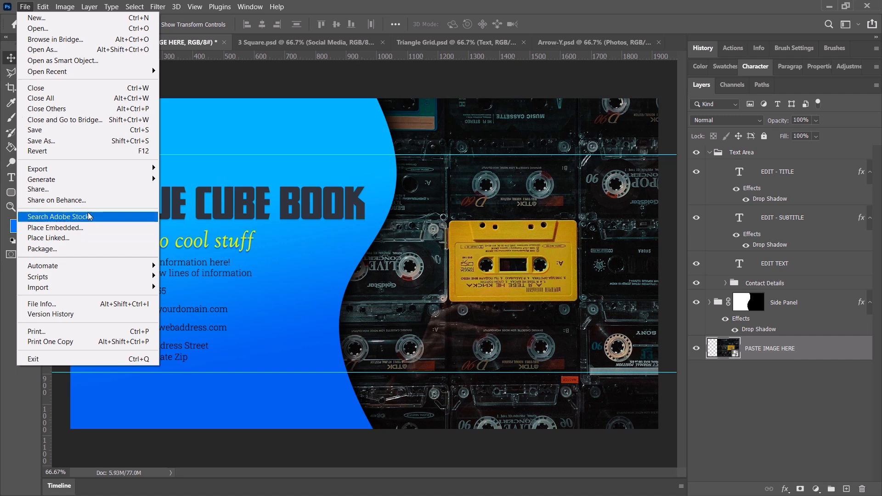
{"action": "left_click", "coordinate": [56, 228]}
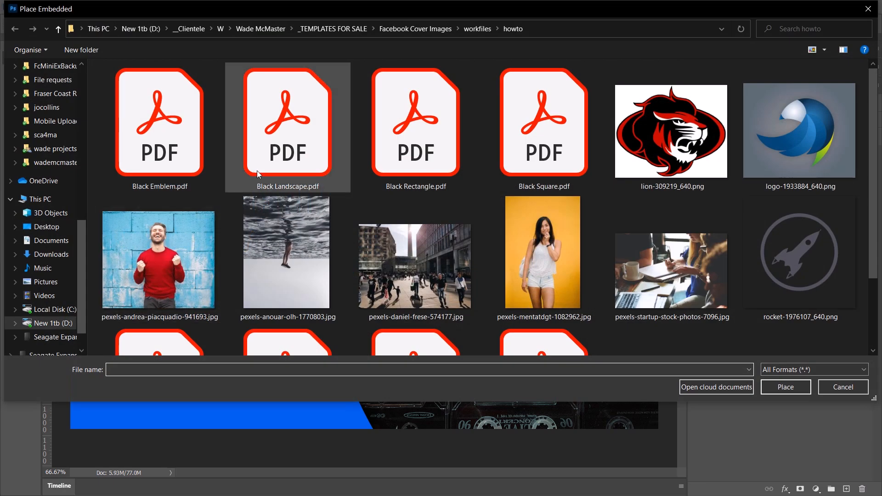
{"action": "scroll", "coordinate": [257, 170], "scroll_direction": "down", "scroll_amount": 2}
{"action": "left_click", "coordinate": [292, 170]}
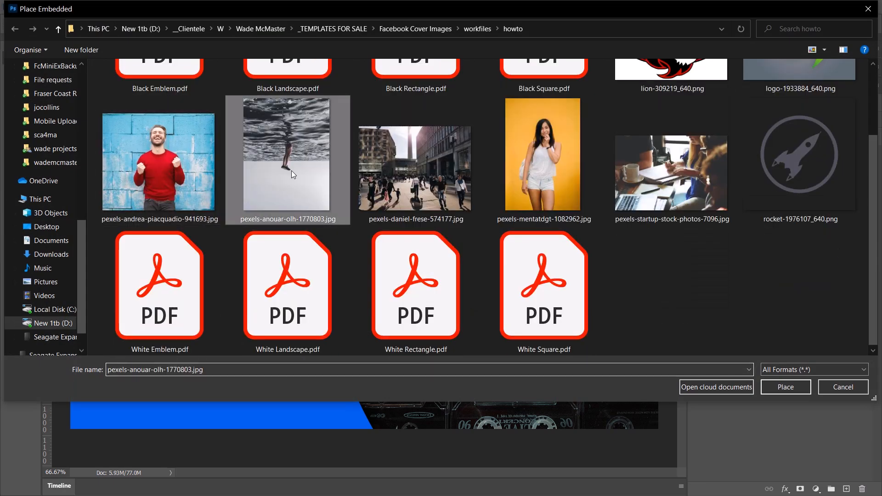
{"action": "left_click", "coordinate": [785, 389]}
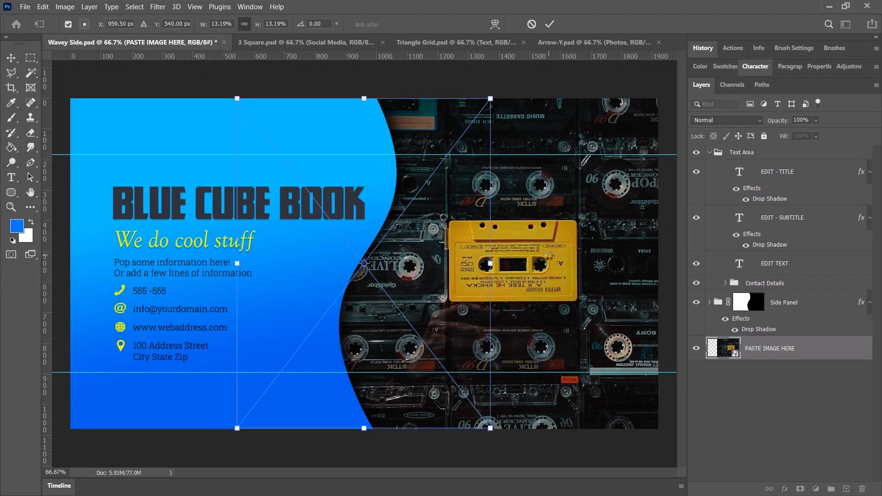
Enlarge and reposition the placed underwater photo so it fills the whole area beside the wavy blue panel.
{"action": "left_click_drag", "start_coordinate": [419, 274], "coordinate": [597, 281]}
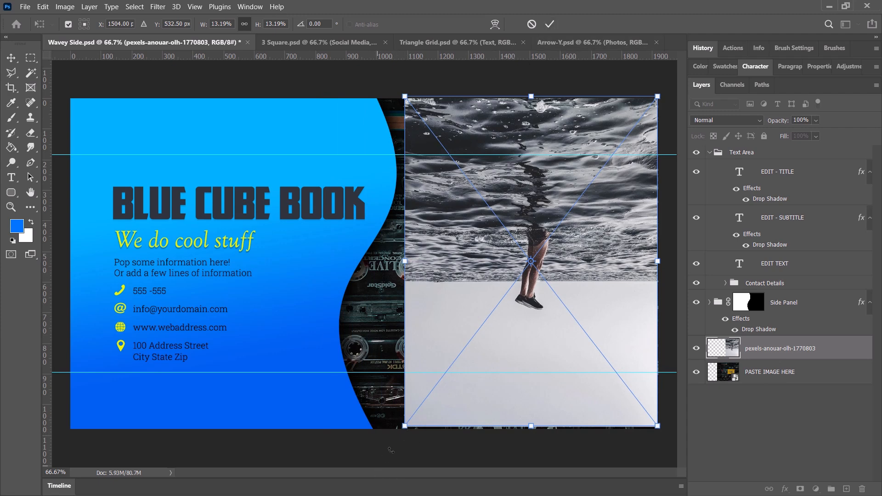
{"action": "left_click_drag", "start_coordinate": [404, 430], "coordinate": [303, 494]}
{"action": "left_click_drag", "start_coordinate": [441, 299], "coordinate": [509, 360]}
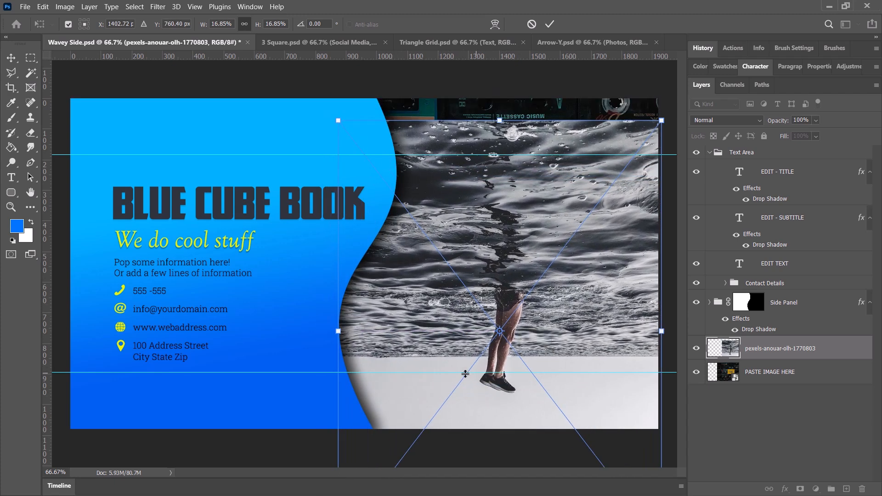
{"action": "left_click_drag", "start_coordinate": [567, 297], "coordinate": [593, 213]}
{"action": "left_click_drag", "start_coordinate": [362, 461], "coordinate": [270, 494]}
{"action": "left_click_drag", "start_coordinate": [570, 206], "coordinate": [568, 185]}
{"action": "key", "text": "Return"}
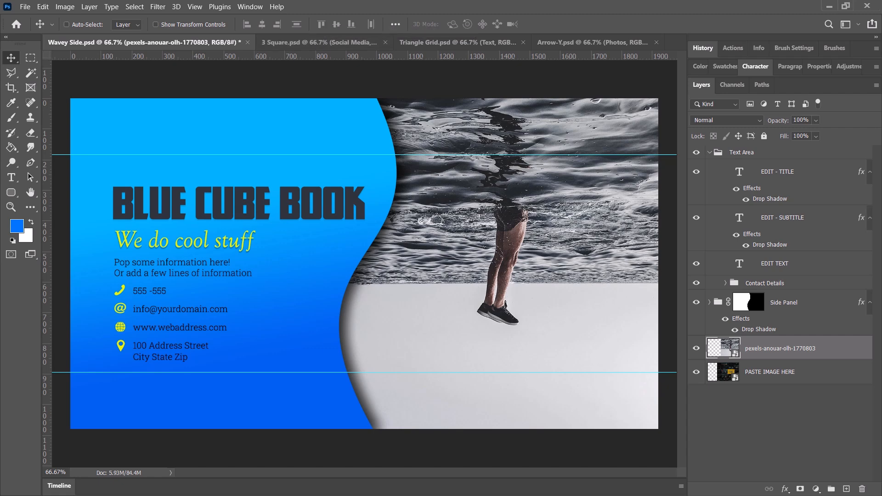
Switch to the 3 Square document and collapse its Social Media and Squares groups.
{"action": "left_click", "coordinate": [308, 45]}
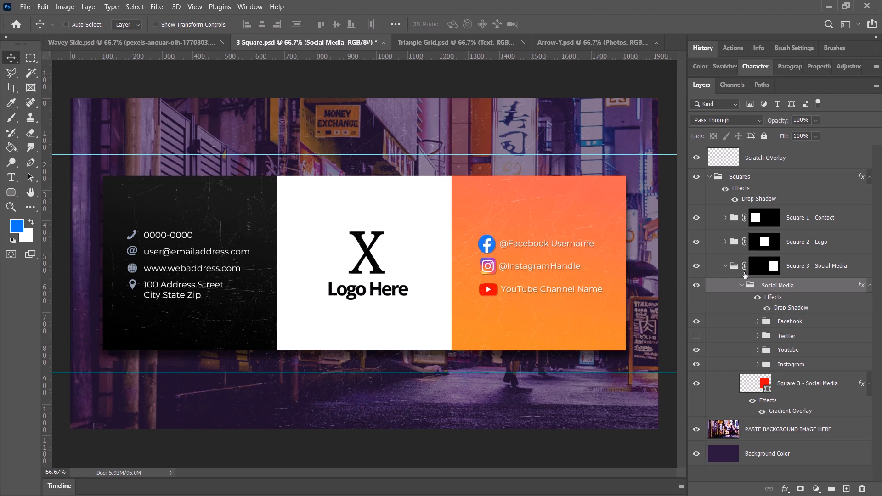
{"action": "left_click", "coordinate": [742, 286]}
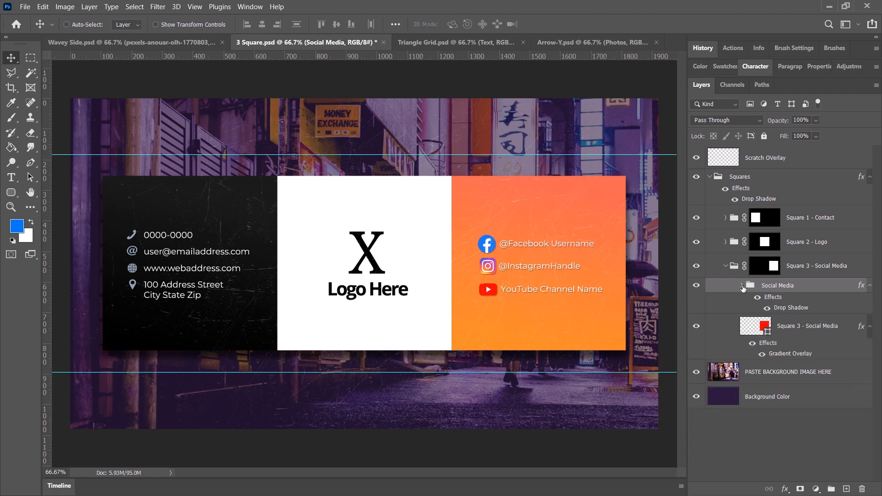
{"action": "left_click", "coordinate": [710, 177]}
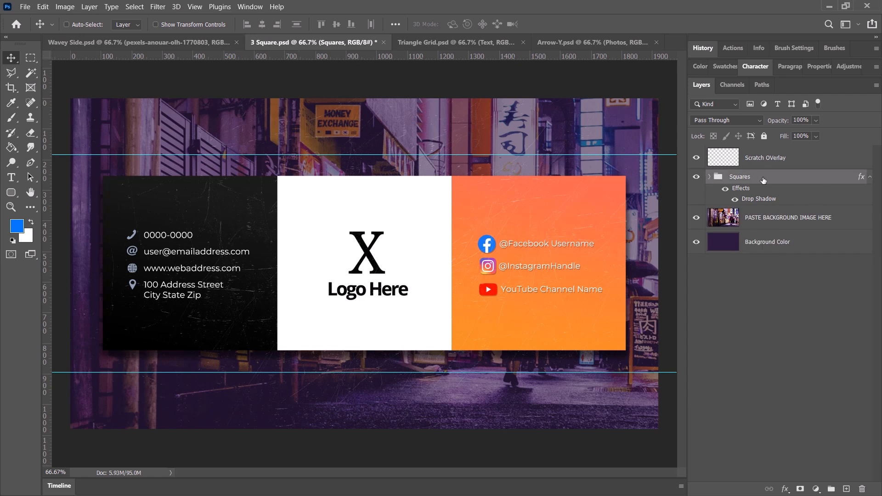
Place pexels-daniel-frese-574177.jpg as an embedded image above the PASTE BACKGROUND IMAGE HERE layer, enlarged to cover the canvas.
{"action": "left_click", "coordinate": [776, 224]}
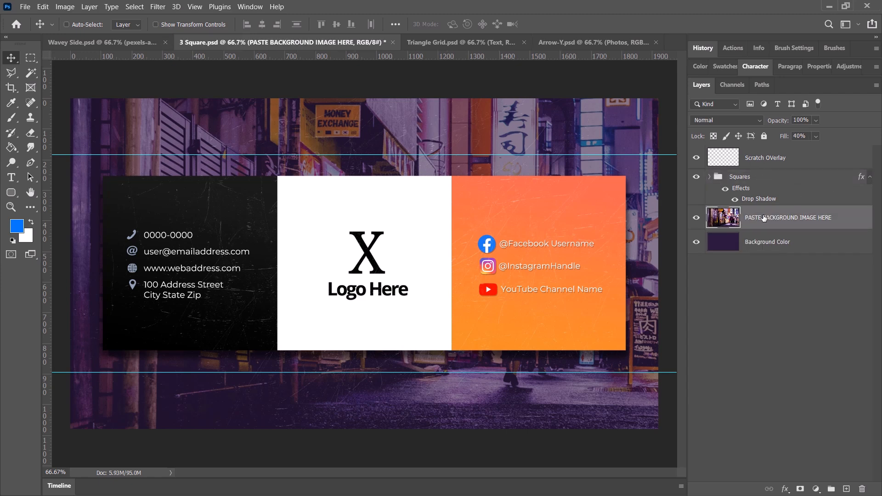
{"action": "left_click", "coordinate": [25, 6]}
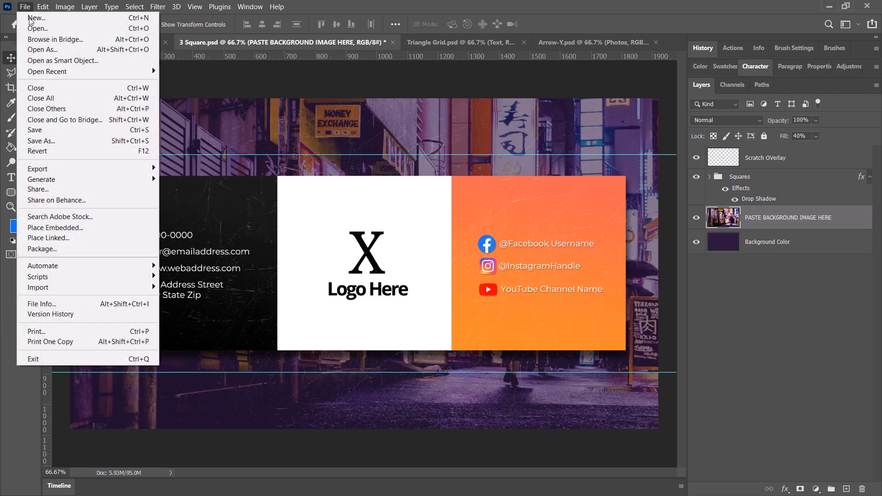
{"action": "left_click", "coordinate": [51, 227]}
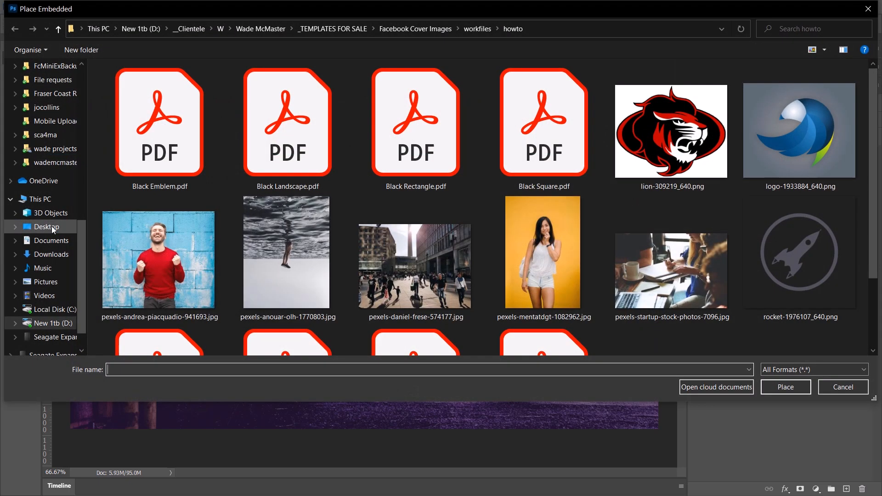
{"action": "double_click", "coordinate": [434, 286]}
{"action": "left_click_drag", "start_coordinate": [584, 99], "coordinate": [701, 15]}
{"action": "key", "text": "Return"}
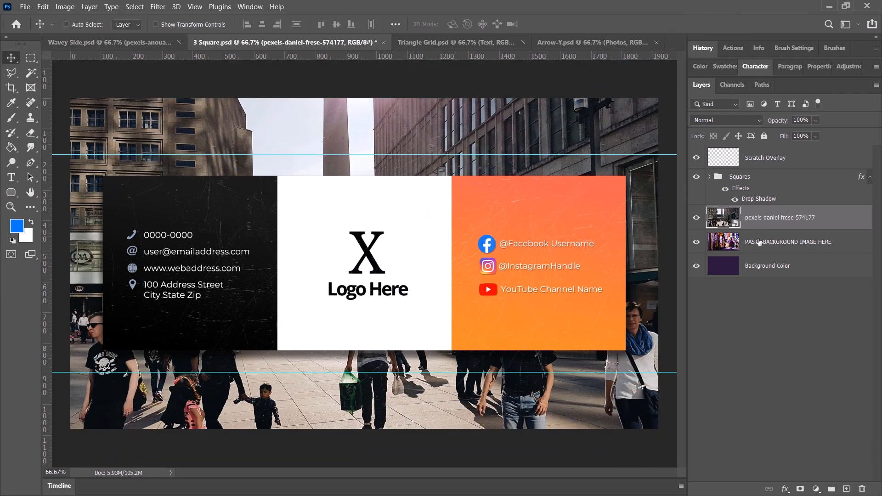
Hide the PASTE BACKGROUND IMAGE HERE layer and set the placed street photo's Fill to 30%.
{"action": "left_click", "coordinate": [817, 136]}
{"action": "left_click_drag", "start_coordinate": [804, 150], "coordinate": [792, 151]}
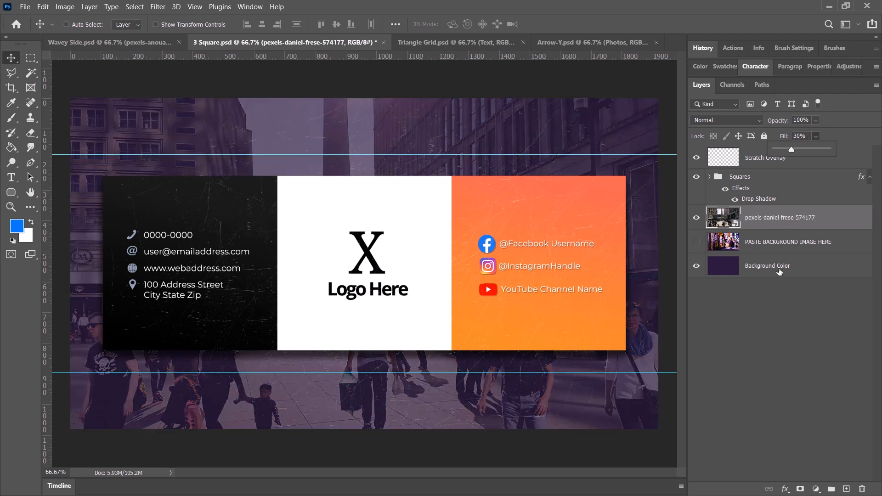
Fill the Background Color layer with pure red and set the pexels-daniel-frese-574177 layer's Fill to 68%.
{"action": "left_click", "coordinate": [754, 267]}
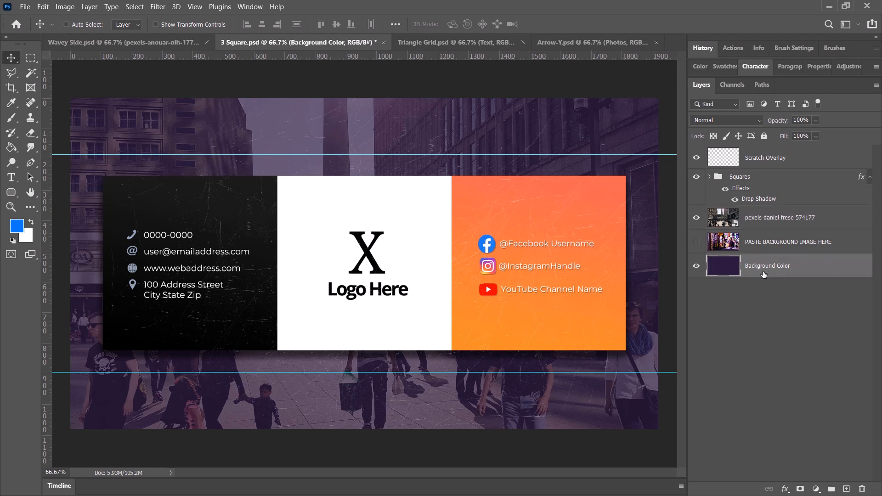
{"action": "left_click", "coordinate": [11, 148]}
{"action": "left_click", "coordinate": [18, 226]}
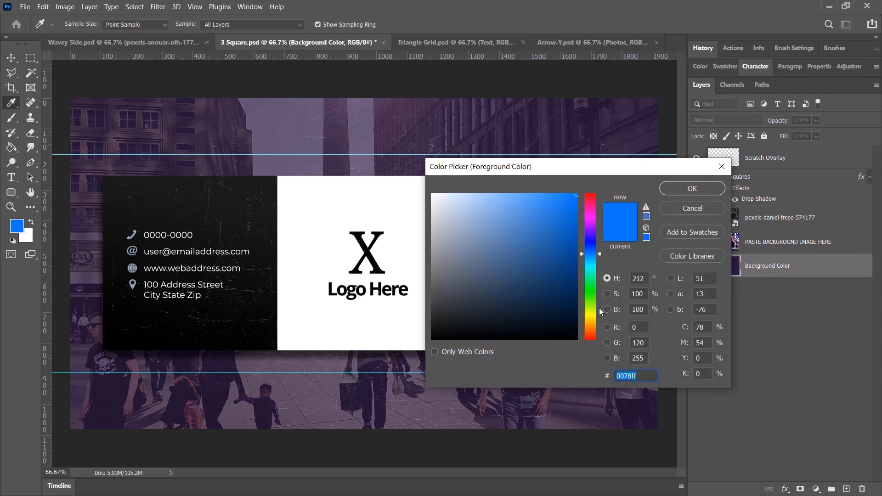
{"action": "left_click", "coordinate": [591, 338]}
{"action": "left_click", "coordinate": [691, 189]}
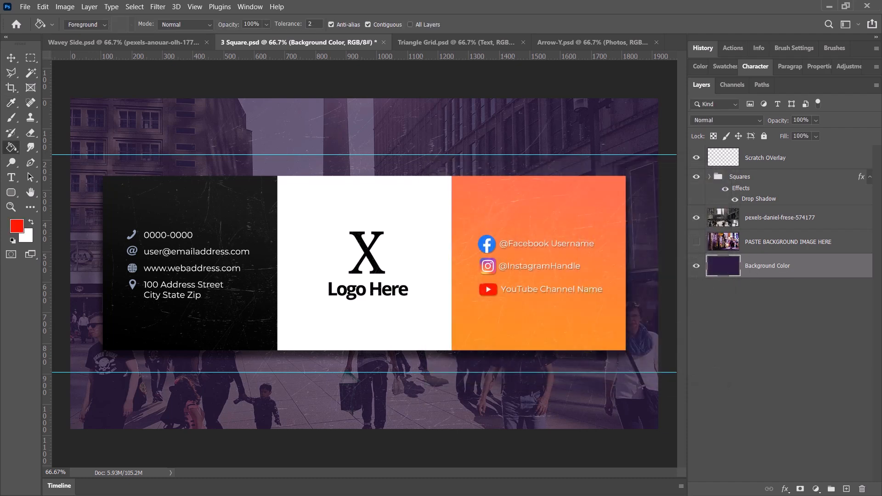
{"action": "left_click", "coordinate": [222, 147]}
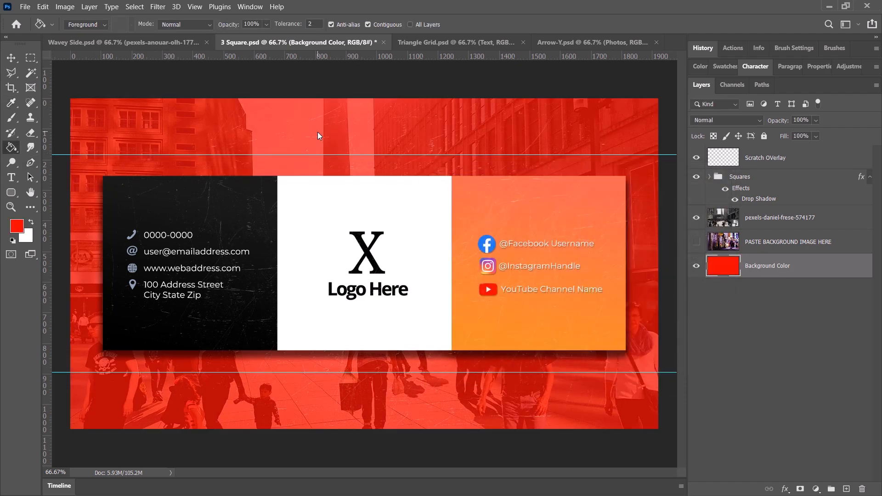
{"action": "left_click", "coordinate": [799, 219]}
{"action": "left_click_drag", "start_coordinate": [813, 134], "coordinate": [835, 150]}
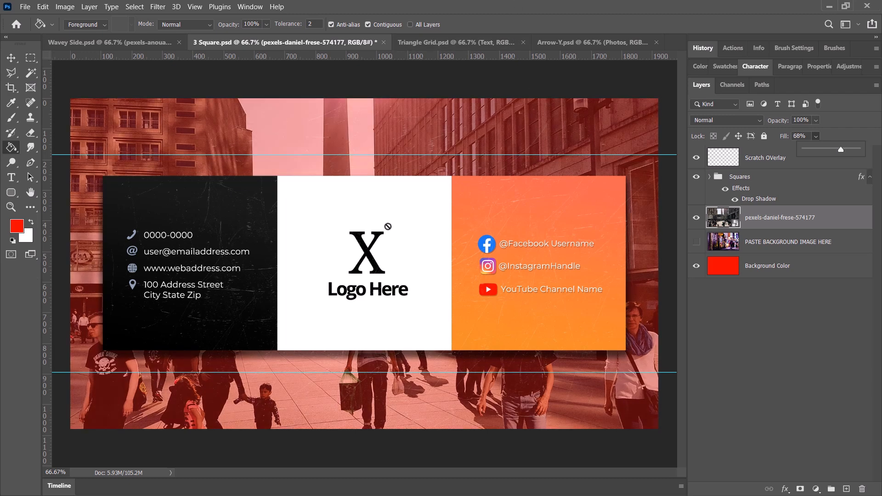
Expand the Squares group, collapse Square 3 - Social Media, and select the PLACE LOGO HERE layer inside Square 2 - Logo.
{"action": "left_click", "coordinate": [708, 178]}
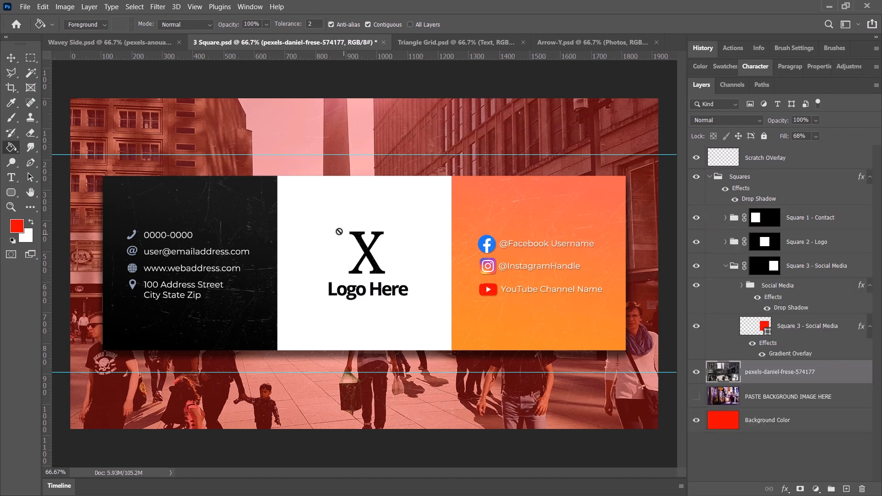
{"action": "left_click", "coordinate": [725, 268]}
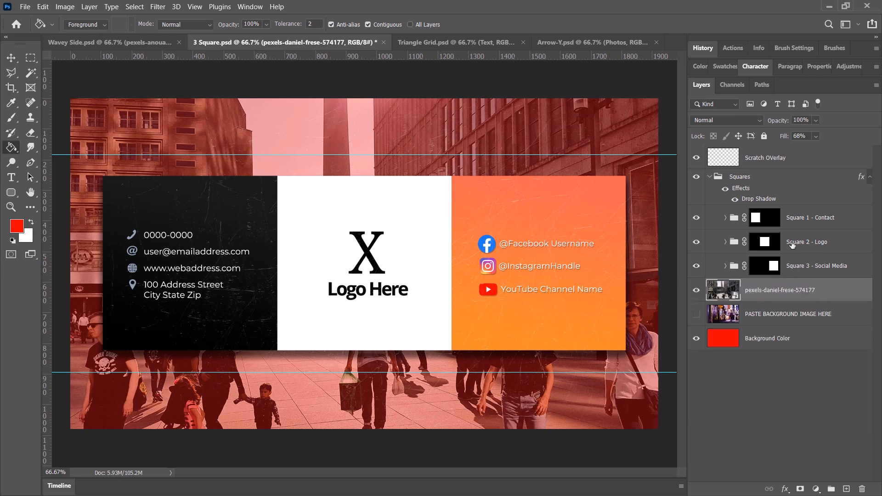
{"action": "left_click", "coordinate": [825, 247]}
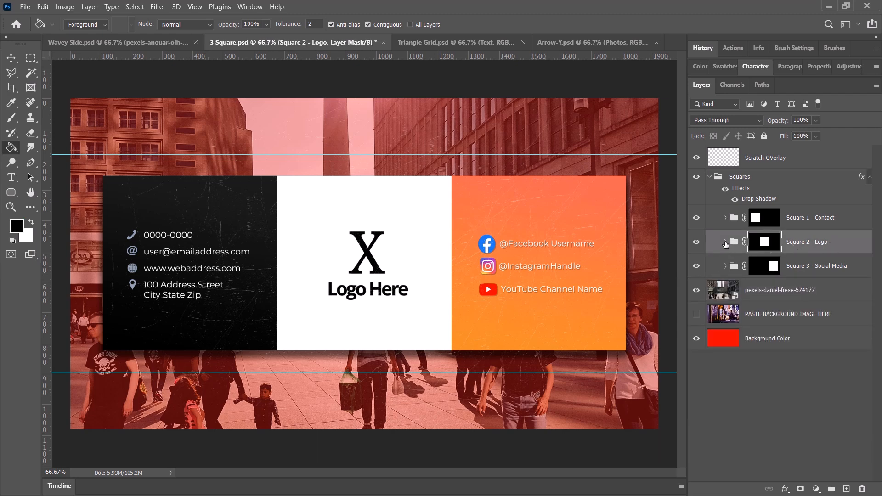
{"action": "left_click", "coordinate": [725, 242]}
{"action": "left_click", "coordinate": [811, 267]}
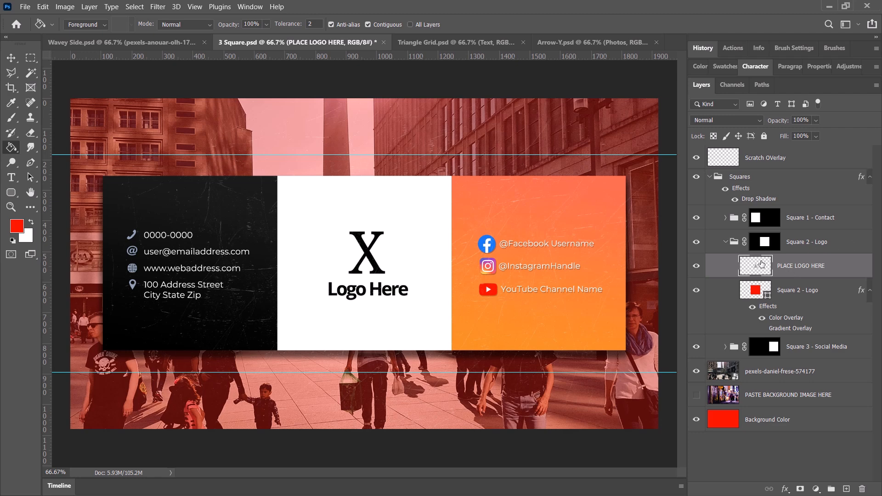
Place page 1 of Black Square.pdf as an embedded smart object above the PLACE LOGO HERE layer.
{"action": "left_click", "coordinate": [25, 6]}
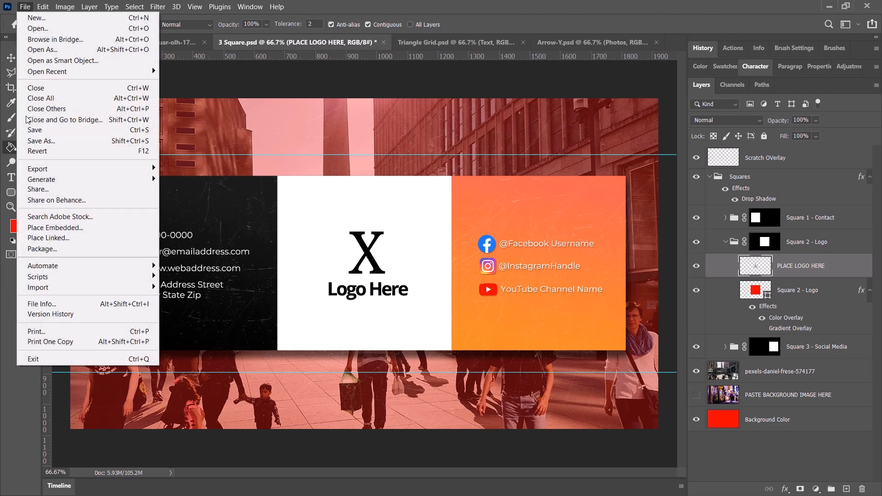
{"action": "left_click", "coordinate": [69, 228]}
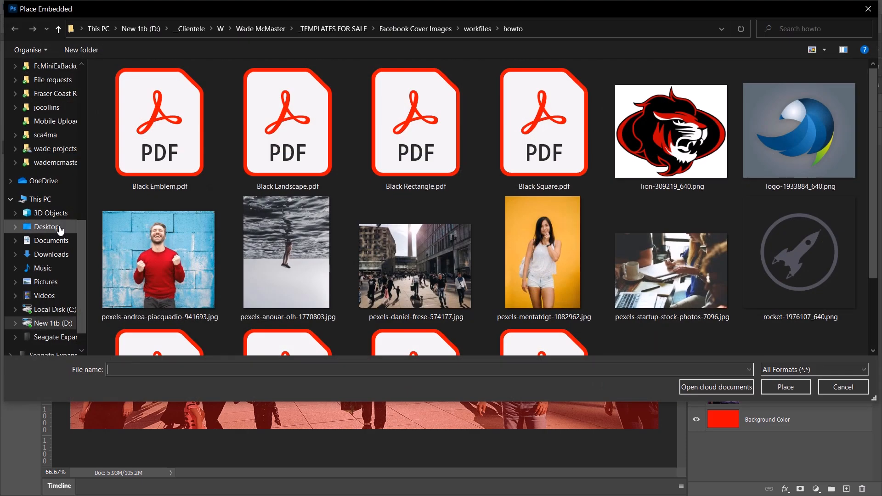
{"action": "scroll", "coordinate": [392, 154], "scroll_direction": "down", "scroll_amount": 2}
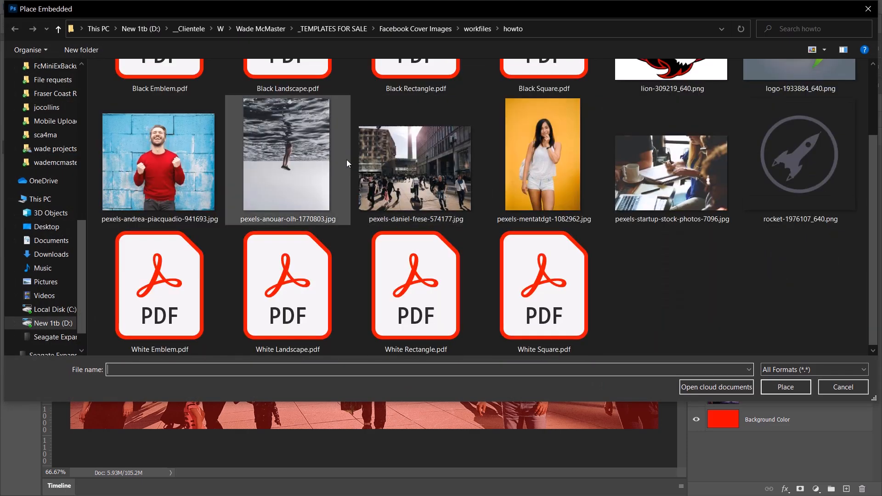
{"action": "scroll", "coordinate": [487, 310], "scroll_direction": "up", "scroll_amount": 2}
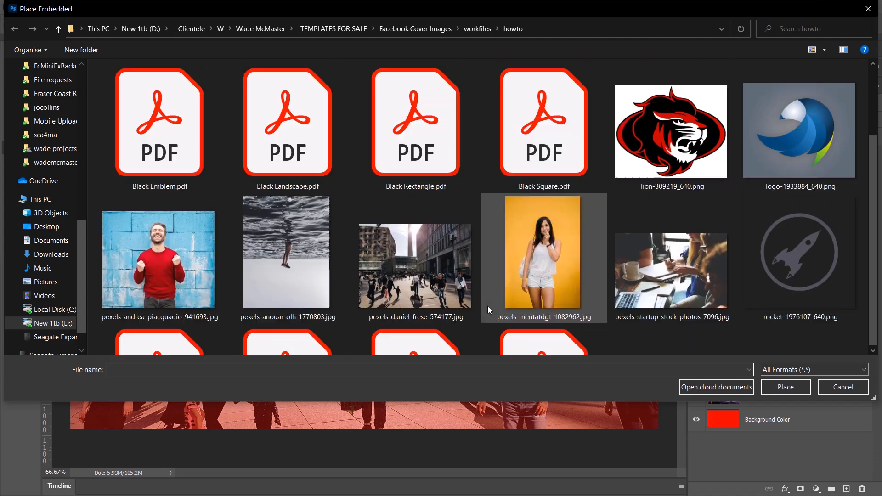
{"action": "double_click", "coordinate": [511, 142]}
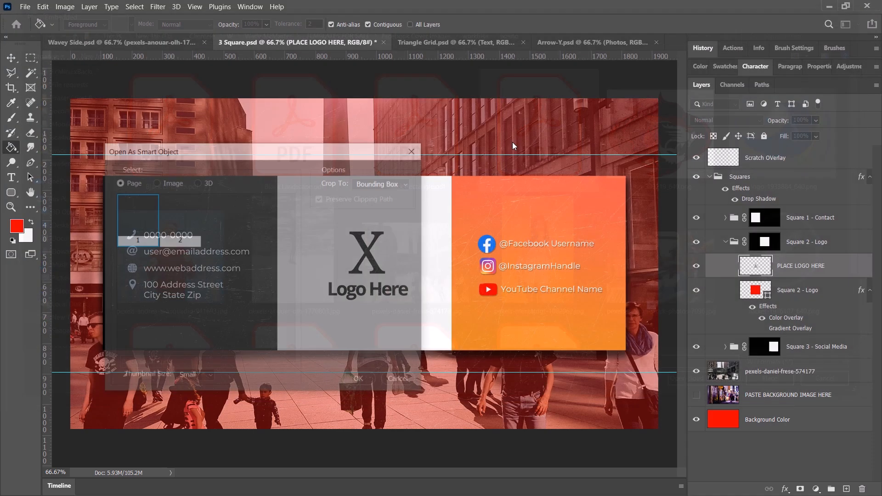
{"action": "key", "text": "Return"}
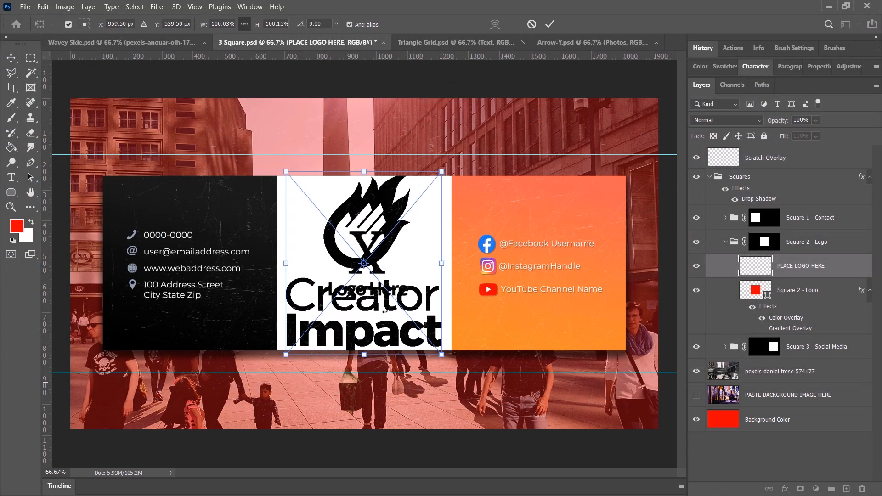
Scale the placed Creator Impact logo to about 64%, centre it in the white square, and hide the PLACE LOGO HERE layer.
{"action": "left_click_drag", "start_coordinate": [442, 362], "coordinate": [390, 288]}
{"action": "left_click_drag", "start_coordinate": [384, 244], "coordinate": [417, 274]}
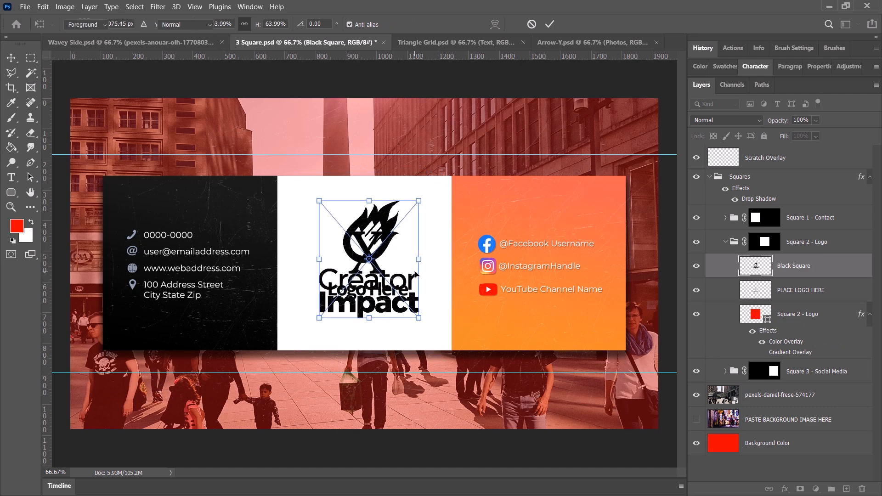
{"action": "key", "text": "Return"}
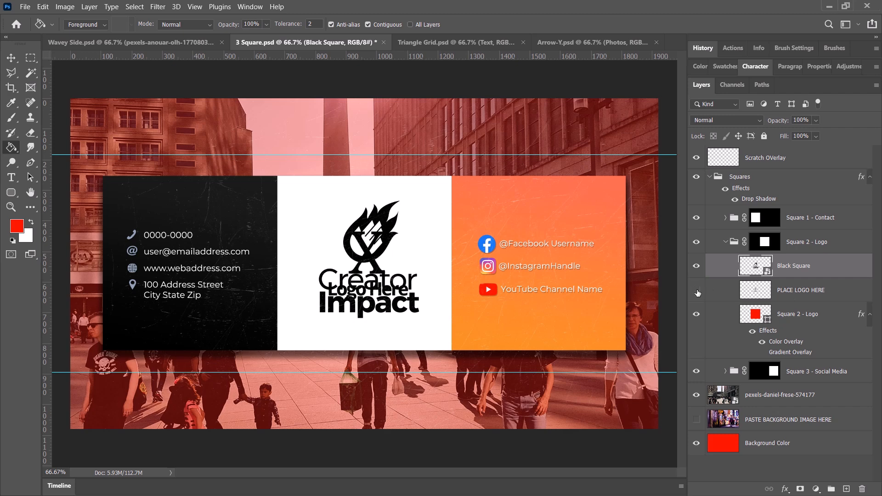
{"action": "left_click", "coordinate": [696, 291]}
{"action": "mouse_move", "coordinate": [377, 252]}
{"action": "left_mouse_down"}
{"action": "mouse_move", "coordinate": [383, 257]}
{"action": "mouse_move", "coordinate": [376, 258]}
{"action": "left_mouse_up"}
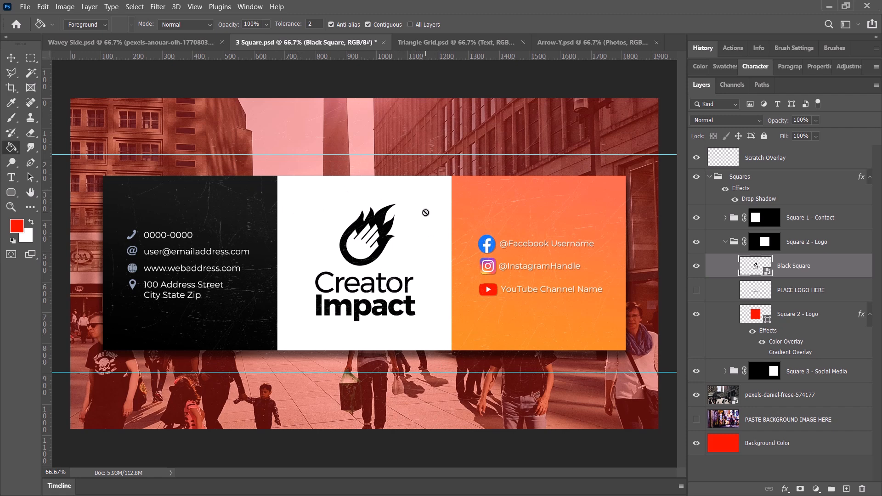
Hide the Black Square layer and place logo-1933884_640.png as an embedded image above it.
{"action": "left_click", "coordinate": [696, 266]}
{"action": "left_click", "coordinate": [26, 6]}
{"action": "left_click", "coordinate": [51, 227]}
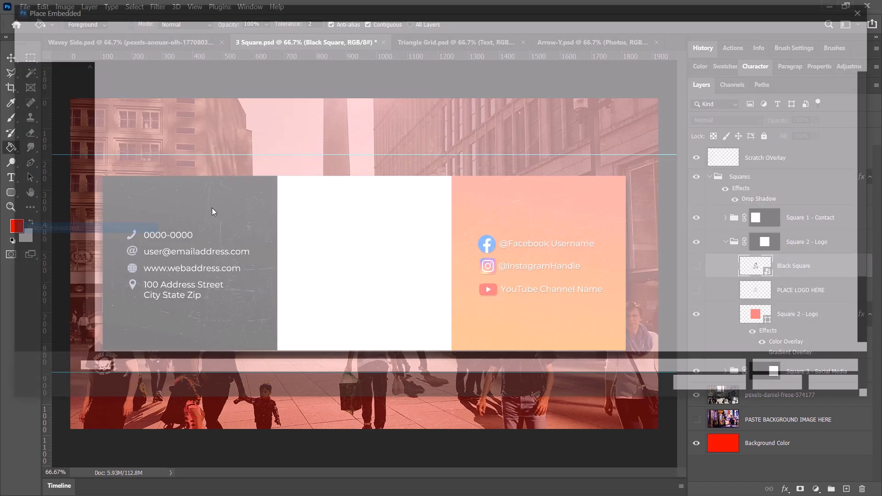
{"action": "left_click", "coordinate": [792, 131]}
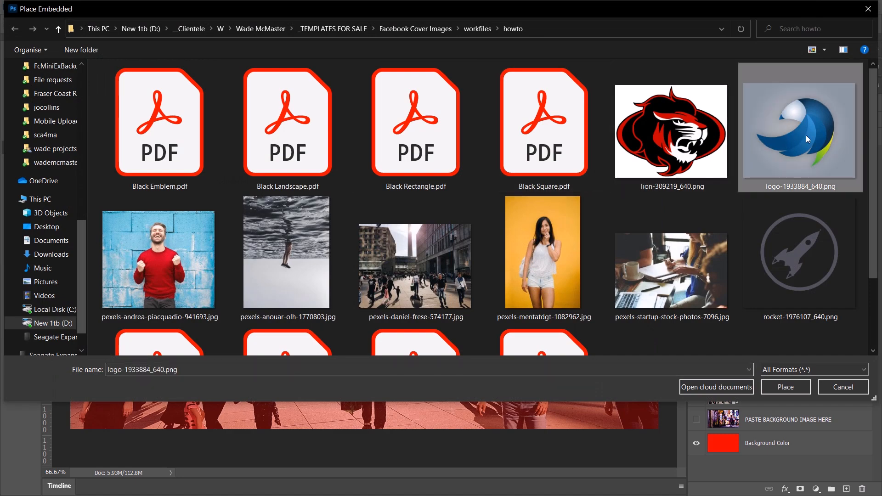
{"action": "left_click", "coordinate": [793, 387]}
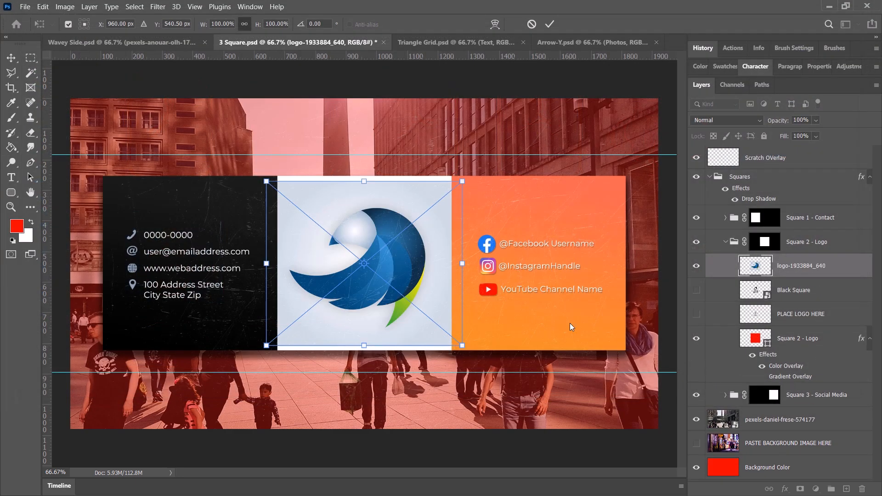
Enlarge the placed bird logo to about 121% so its pale background fills the whole white square.
{"action": "left_click_drag", "start_coordinate": [462, 346], "coordinate": [444, 333]}
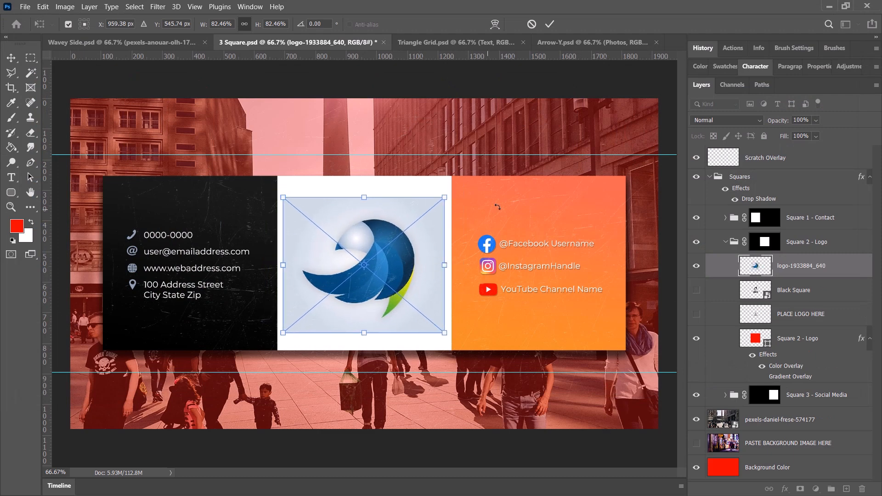
{"action": "left_click_drag", "start_coordinate": [444, 198], "coordinate": [488, 160]}
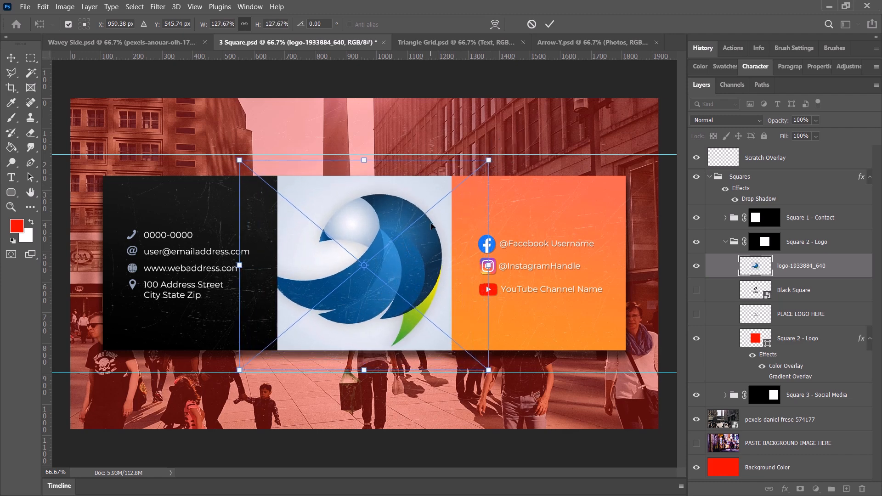
{"action": "left_click_drag", "start_coordinate": [489, 370], "coordinate": [489, 363]}
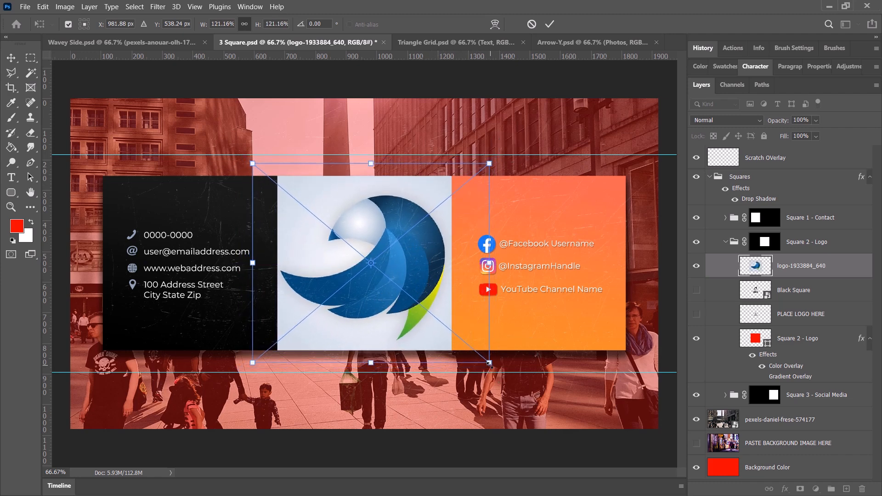
{"action": "key", "text": "Return"}
{"action": "key", "text": "g"}
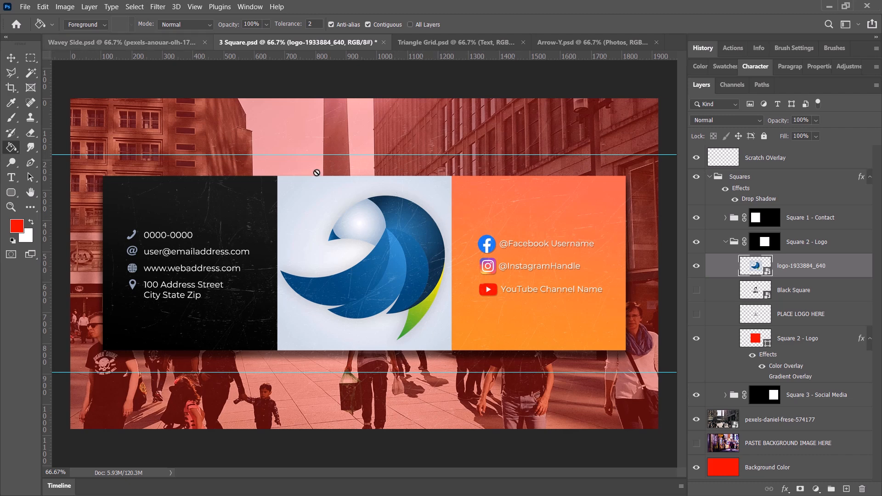
Shrink the bird logo image and centre it so it fits inside the white square with a margin.
{"action": "key", "text": "ctrl+t"}
{"action": "left_click_drag", "start_coordinate": [489, 164], "coordinate": [438, 183]}
{"action": "left_click_drag", "start_coordinate": [423, 222], "coordinate": [415, 224]}
{"action": "key", "text": "Return"}
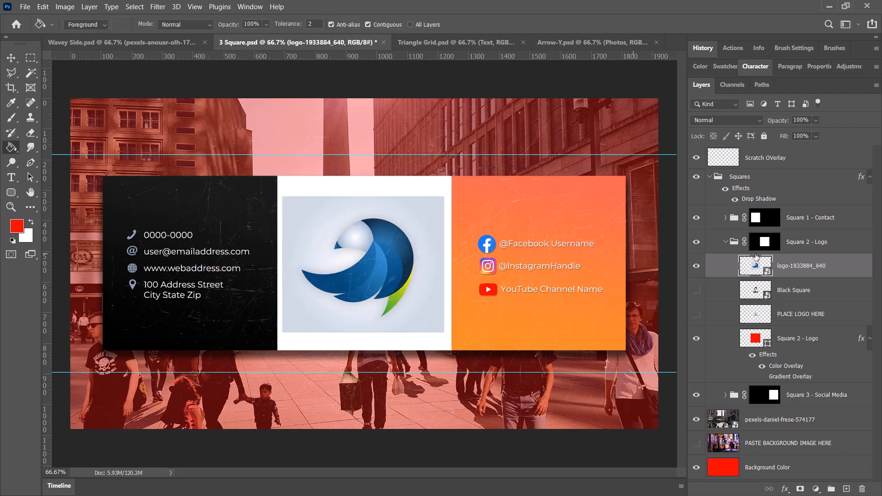
Rasterize the logo-1933884_640 layer.
{"action": "right_click", "coordinate": [747, 267]}
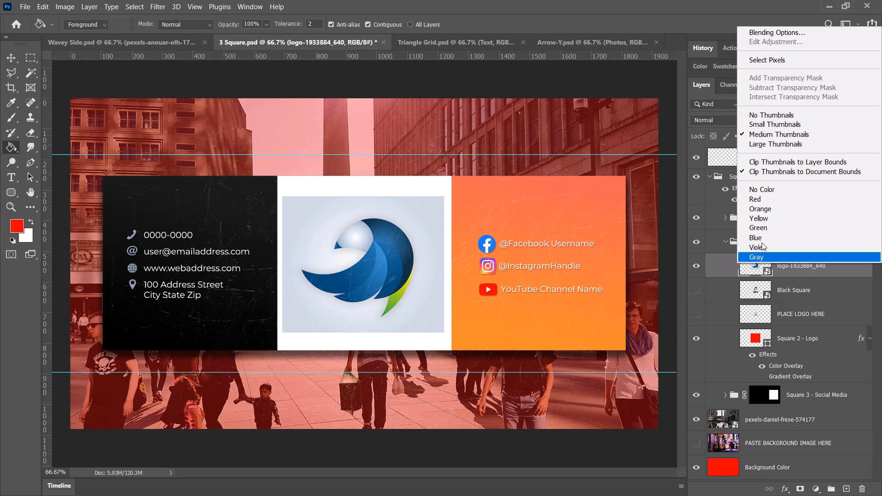
{"action": "left_click", "coordinate": [799, 269]}
{"action": "right_click", "coordinate": [799, 269]}
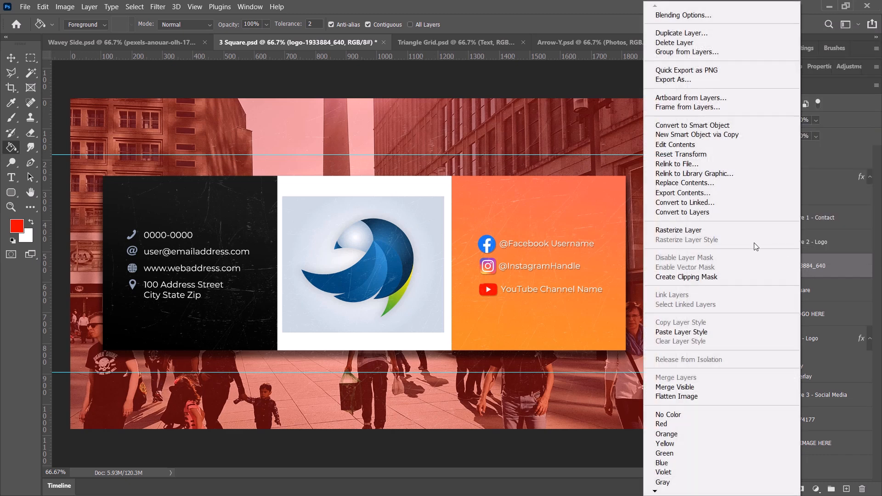
{"action": "left_click", "coordinate": [680, 231]}
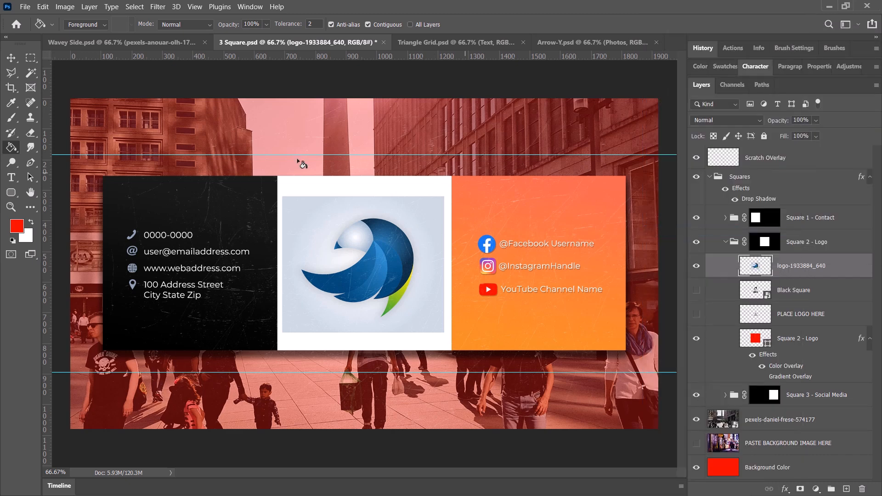
Remove the pale background around the bird logo with the Magic Wand, including the two leftover patches, and deselect.
{"action": "left_click", "coordinate": [31, 73]}
{"action": "left_click", "coordinate": [424, 214]}
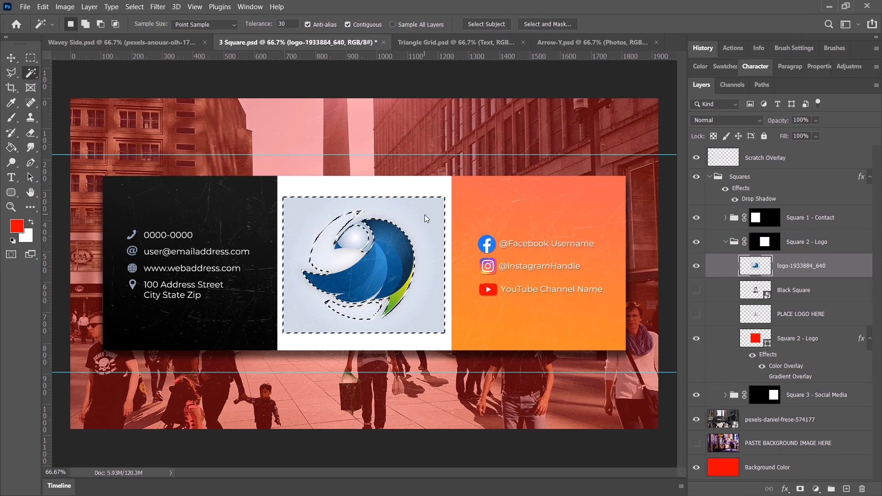
{"action": "key", "text": "Delete"}
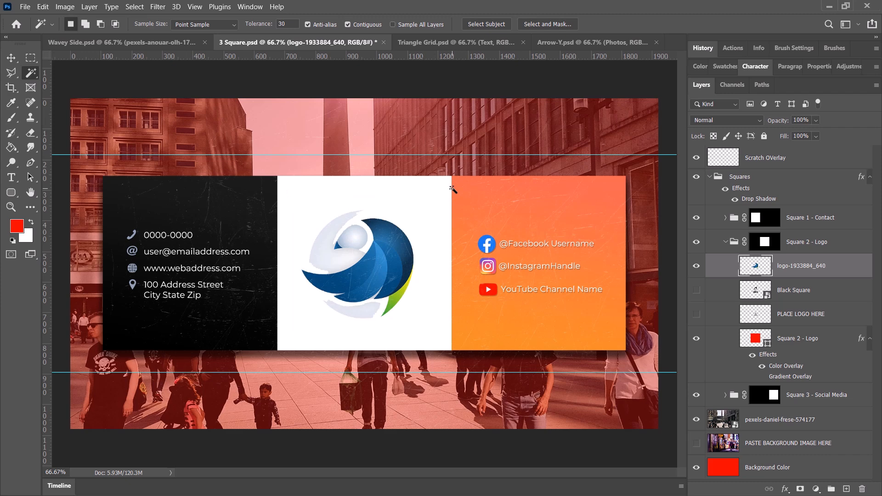
{"action": "left_click", "coordinate": [325, 254]}
{"action": "key", "text": "Delete"}
{"action": "left_click", "coordinate": [366, 315]}
{"action": "key", "text": "Delete"}
{"action": "key", "text": "ctrl+d"}
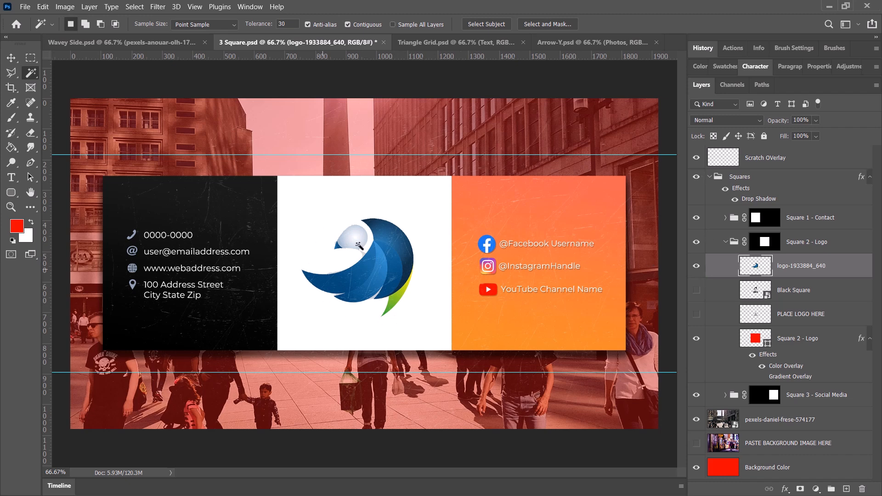
Show the Black Square logo instead of the bird logo and switch to the Arrow-Y document.
{"action": "left_click", "coordinate": [696, 266]}
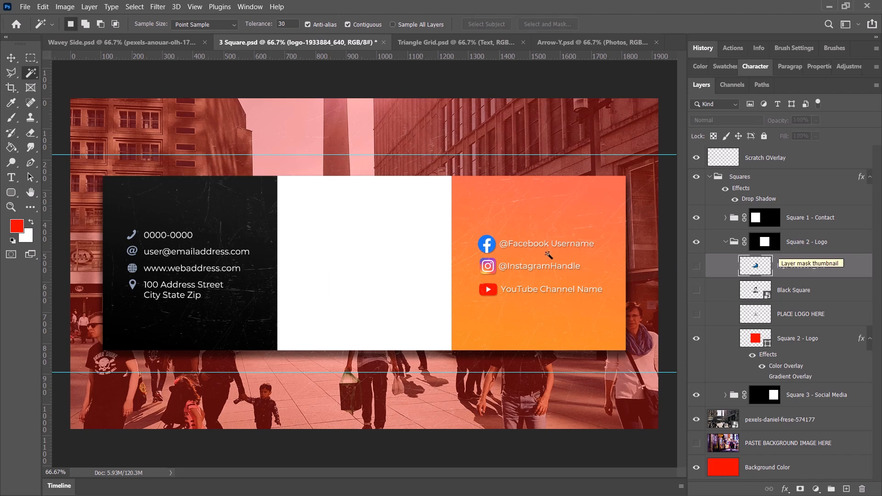
{"action": "left_click", "coordinate": [695, 292]}
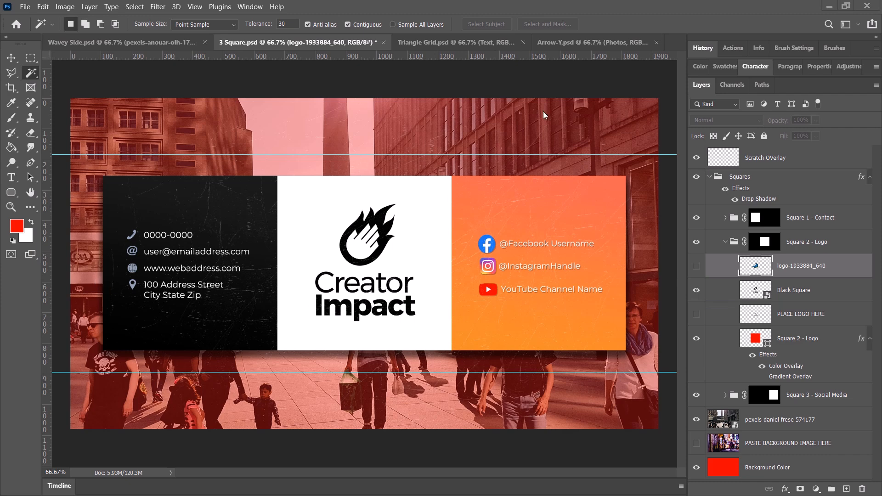
{"action": "left_click", "coordinate": [569, 43]}
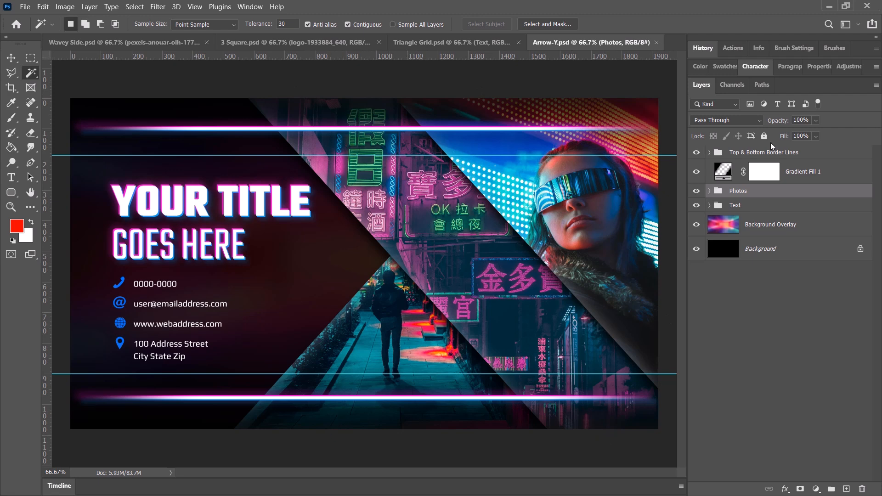
Place the photo of the man in the red sweater as an embedded image above the PASTE IMAGE HERE layer in the Top Photo group.
{"action": "left_click", "coordinate": [709, 191]}
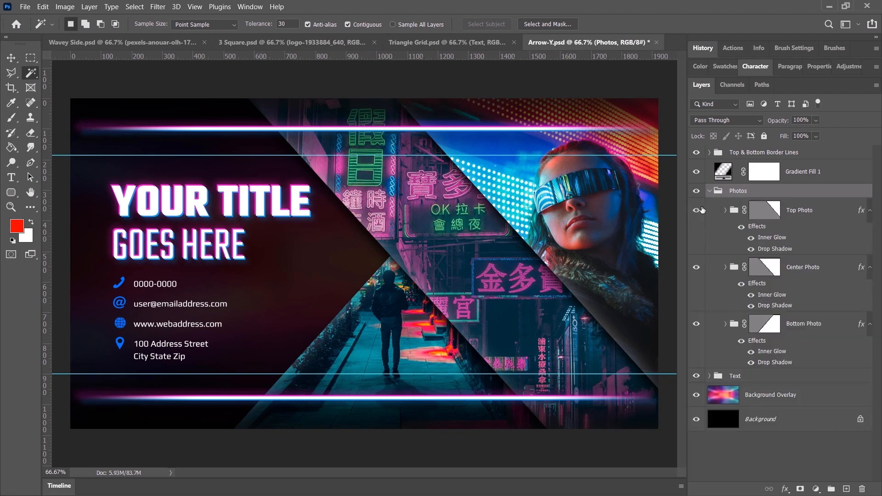
{"action": "left_click", "coordinate": [762, 215]}
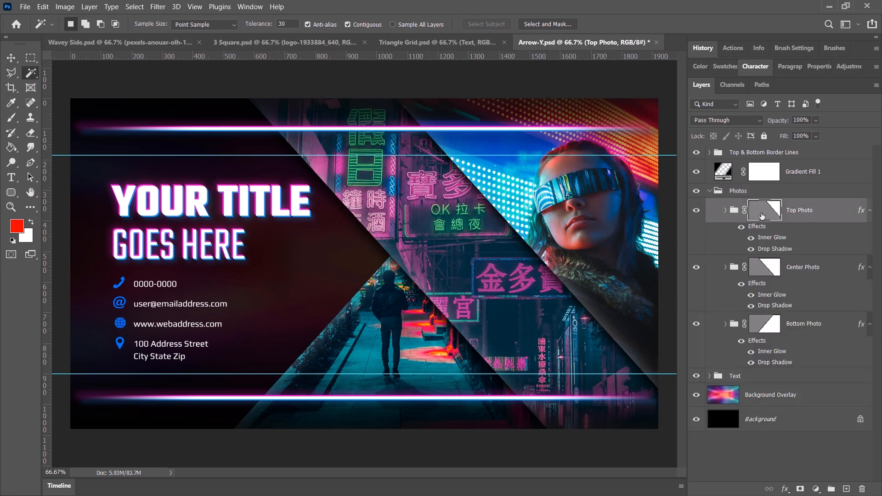
{"action": "left_click", "coordinate": [725, 211]}
{"action": "left_click", "coordinate": [740, 272]}
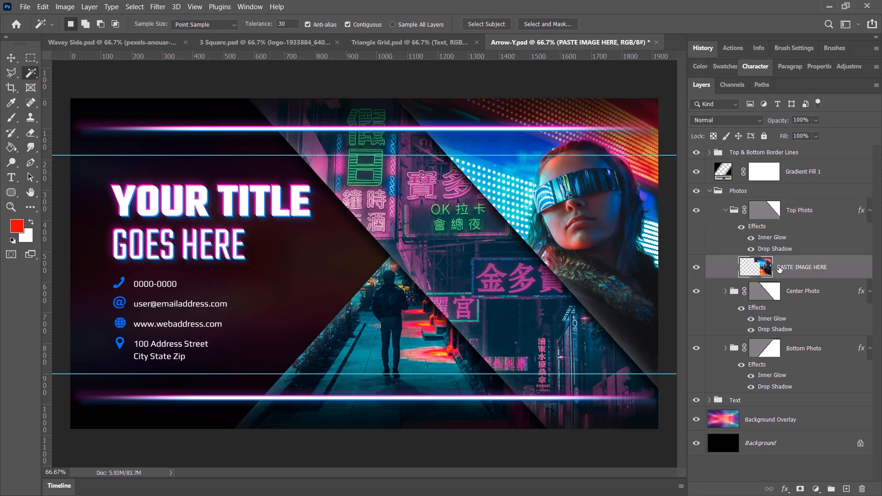
{"action": "left_click", "coordinate": [24, 7]}
{"action": "left_click", "coordinate": [79, 230]}
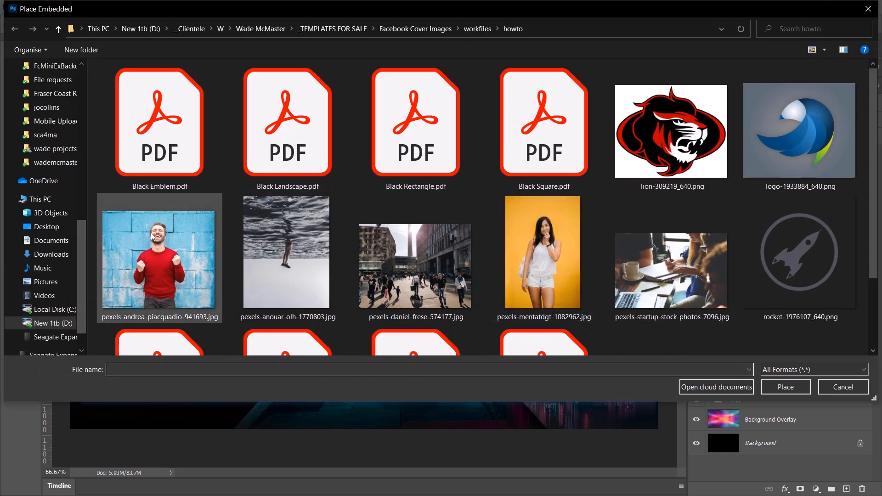
{"action": "double_click", "coordinate": [153, 236]}
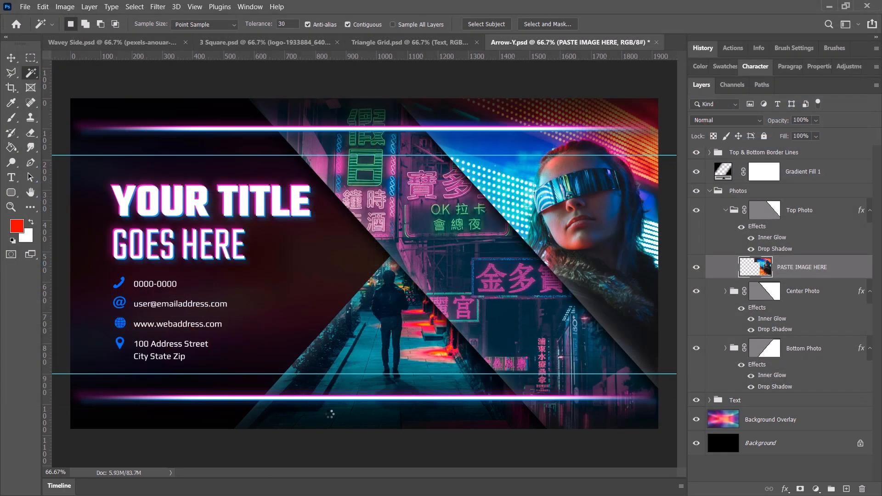
Scale the placed photo to 26.38% and position it so the man's face and shoulders fill the Top Photo area.
{"action": "left_click_drag", "start_coordinate": [533, 243], "coordinate": [568, 168]}
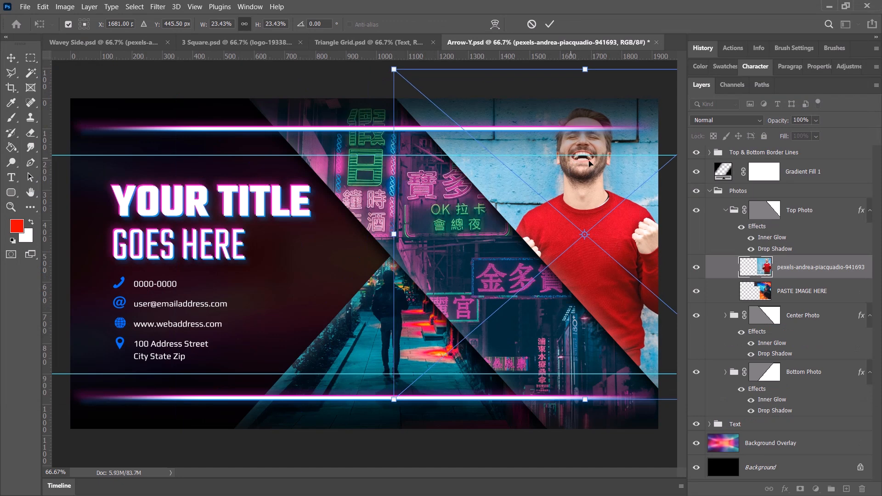
{"action": "left_click_drag", "start_coordinate": [581, 116], "coordinate": [574, 135]}
{"action": "left_click_drag", "start_coordinate": [390, 429], "coordinate": [327, 486]}
{"action": "left_click_drag", "start_coordinate": [623, 191], "coordinate": [636, 186]}
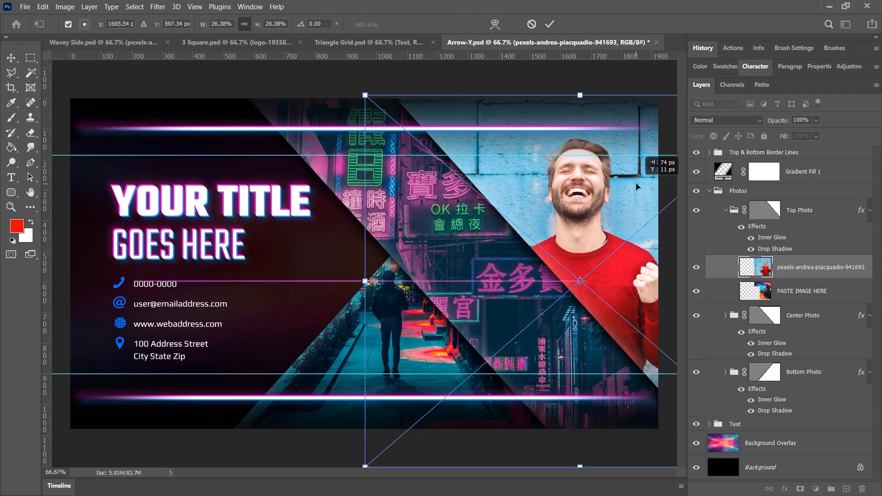
{"action": "key", "text": "Return"}
{"action": "key", "text": "w"}
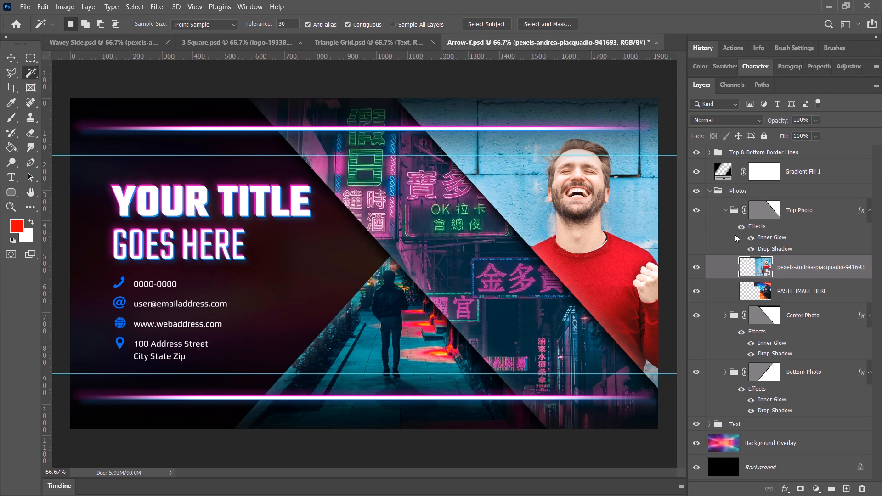
Move the whole Top Photo group slightly to the left with its mask, and collapse the group.
{"action": "left_click", "coordinate": [770, 211]}
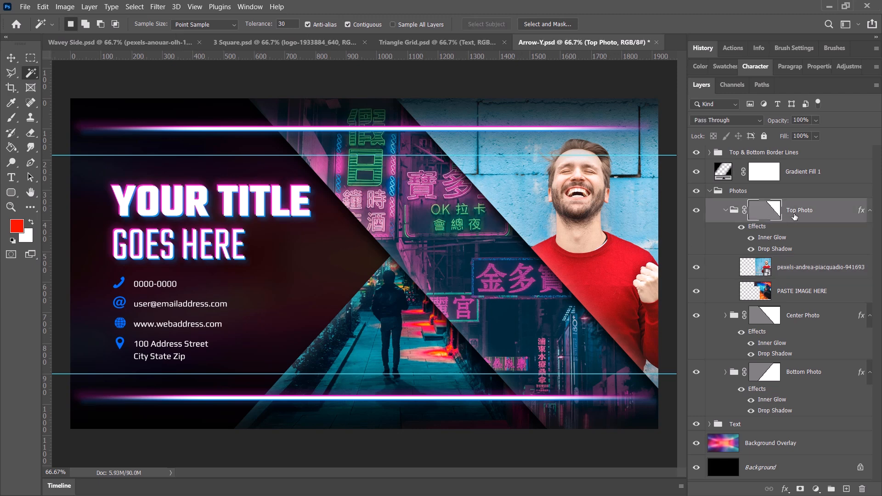
{"action": "key", "text": "ctrl+t"}
{"action": "left_click_drag", "start_coordinate": [630, 209], "coordinate": [609, 210]}
{"action": "key", "text": "Return"}
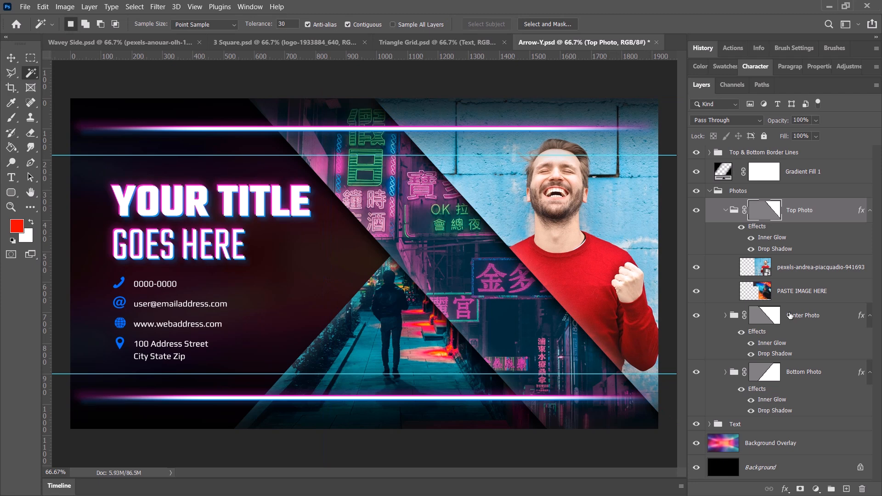
{"action": "left_click", "coordinate": [725, 210]}
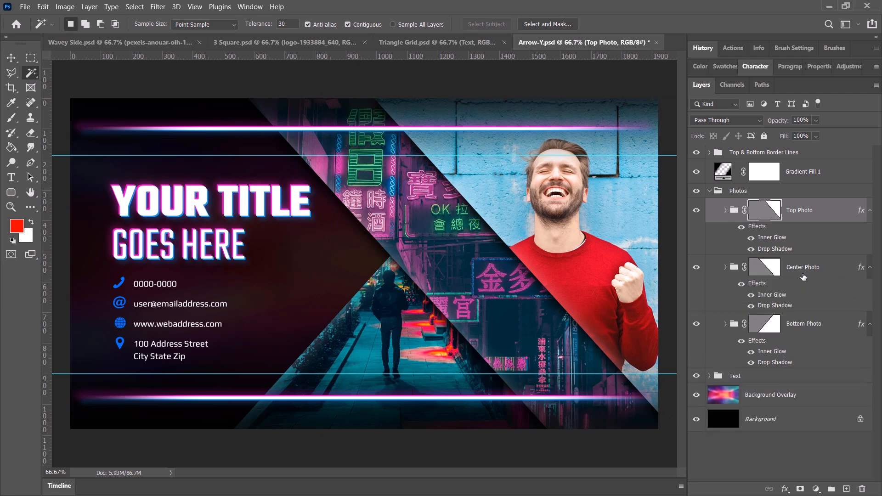
Embed pexels-startup-stock-photos-7096.jpg in the Center Photo group and shift it right so the writing hands show in the middle strip.
{"action": "left_click", "coordinate": [802, 277]}
{"action": "left_click", "coordinate": [725, 267]}
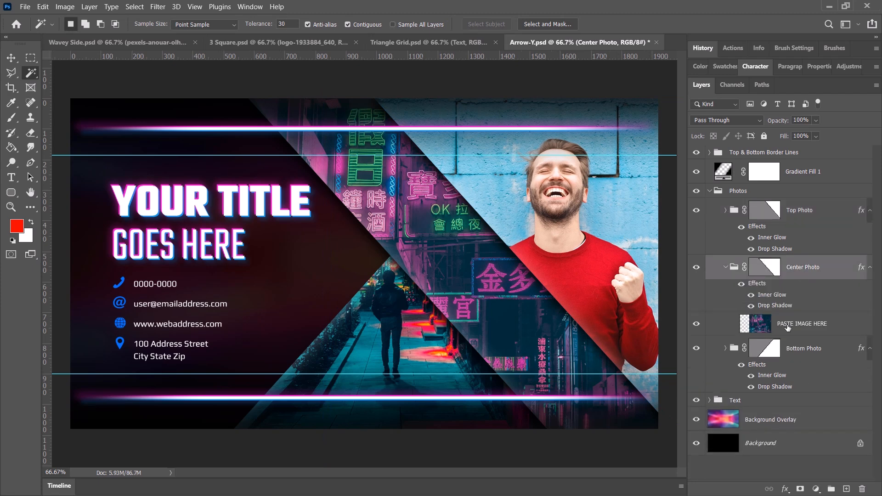
{"action": "left_click", "coordinate": [791, 328]}
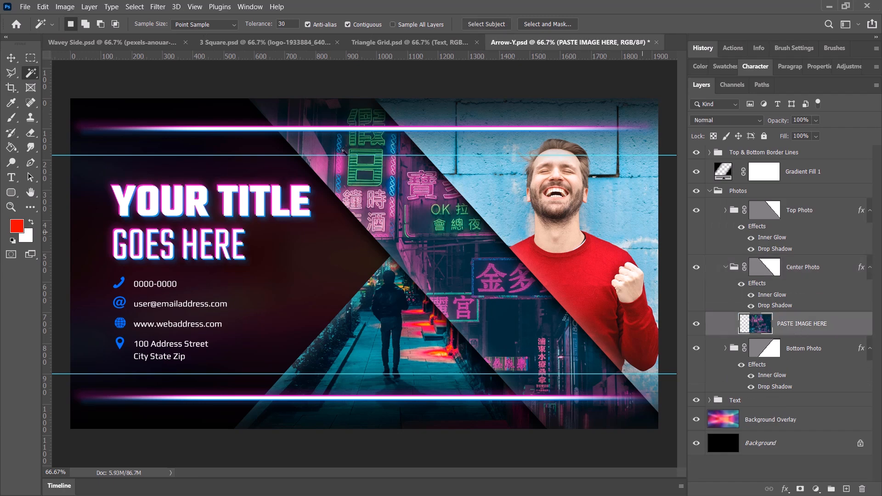
{"action": "left_click", "coordinate": [25, 6]}
{"action": "left_click", "coordinate": [64, 229]}
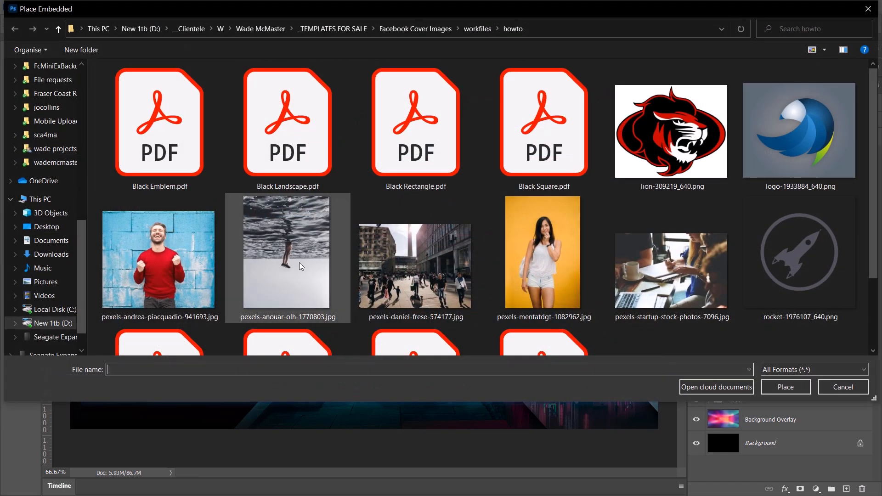
{"action": "scroll", "coordinate": [159, 257], "scroll_direction": "down", "scroll_amount": 2}
{"action": "double_click", "coordinate": [669, 198]}
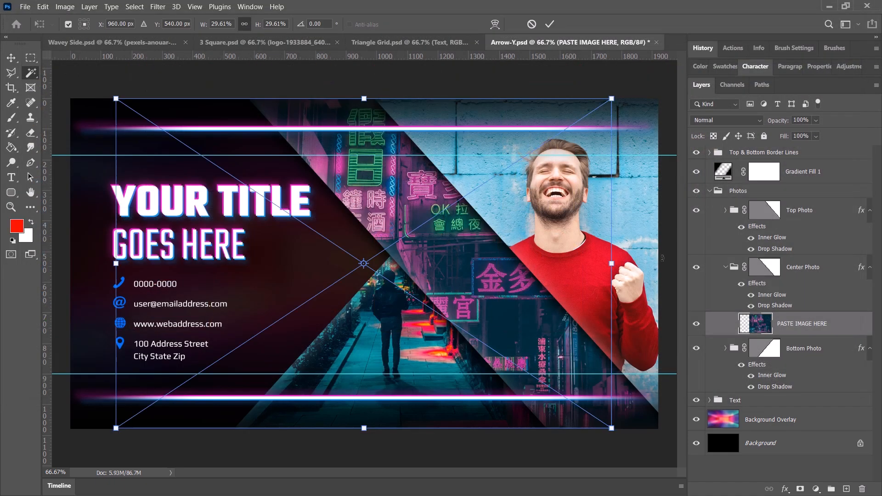
{"action": "left_click_drag", "start_coordinate": [393, 270], "coordinate": [466, 271]}
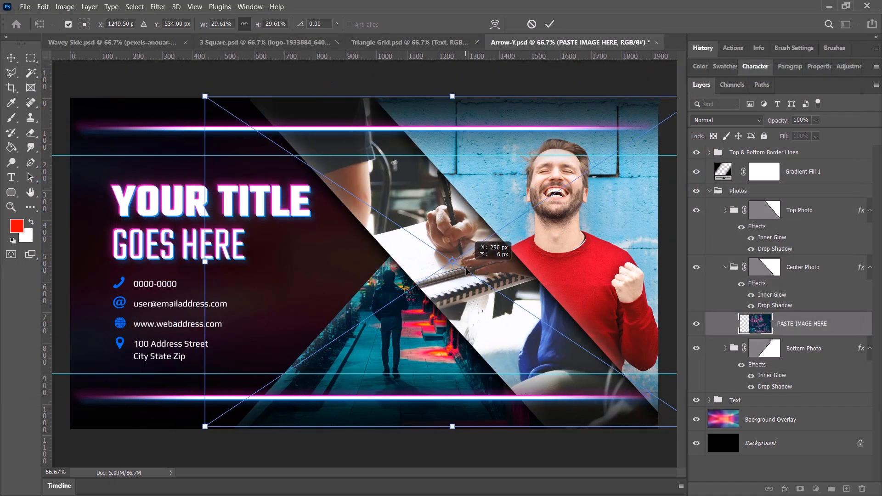
{"action": "key", "text": "Return"}
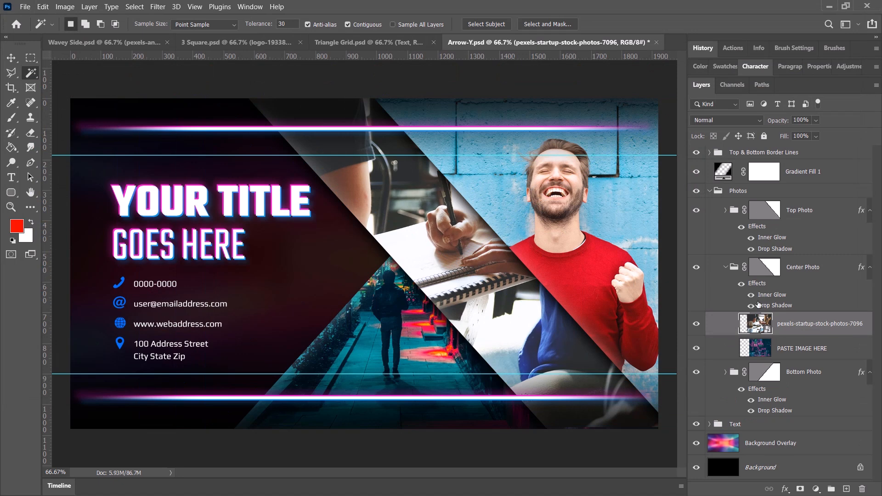
Move the whole Center Photo group to the right with its mask so the middle diagonal strip becomes narrower.
{"action": "left_click", "coordinate": [811, 266]}
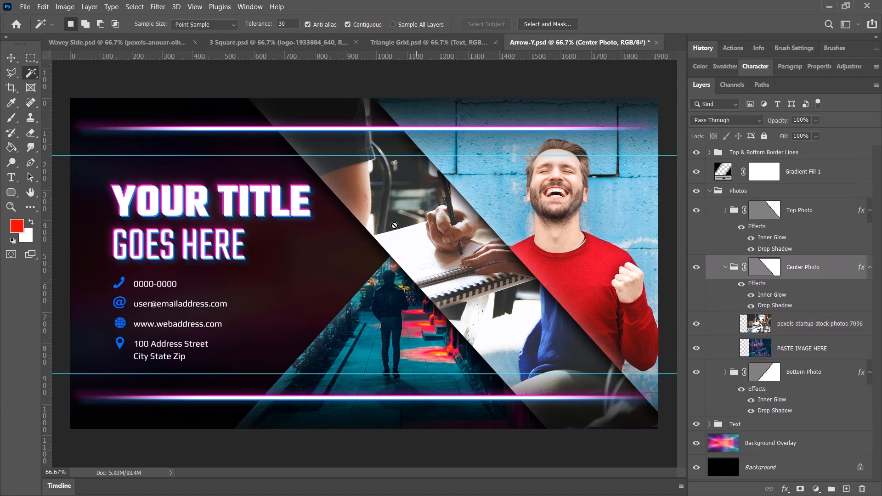
{"action": "left_click_drag", "start_coordinate": [437, 240], "coordinate": [461, 244]}
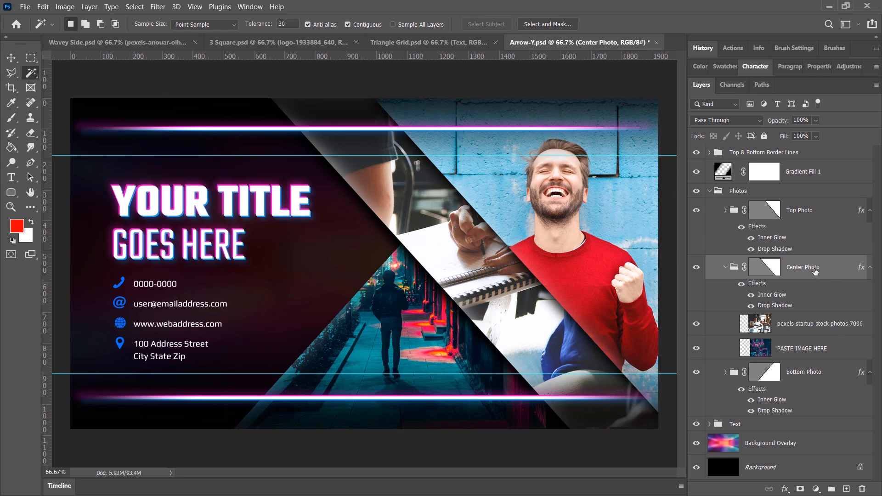
{"action": "mouse_move", "coordinate": [415, 222]}
{"action": "left_mouse_down"}
{"action": "mouse_move", "coordinate": [425, 224]}
{"action": "mouse_move", "coordinate": [401, 219]}
{"action": "left_mouse_up"}
{"action": "key", "text": "ctrl+t"}
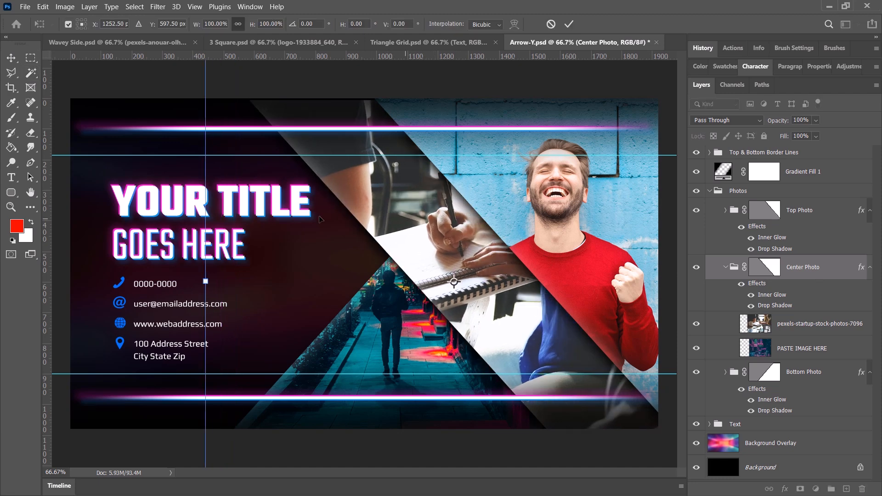
{"action": "mouse_move", "coordinate": [145, 198]}
{"action": "left_mouse_down"}
{"action": "mouse_move", "coordinate": [149, 295]}
{"action": "mouse_move", "coordinate": [141, 189]}
{"action": "left_mouse_up"}
{"action": "key", "text": "Escape"}
{"action": "key", "text": "w"}
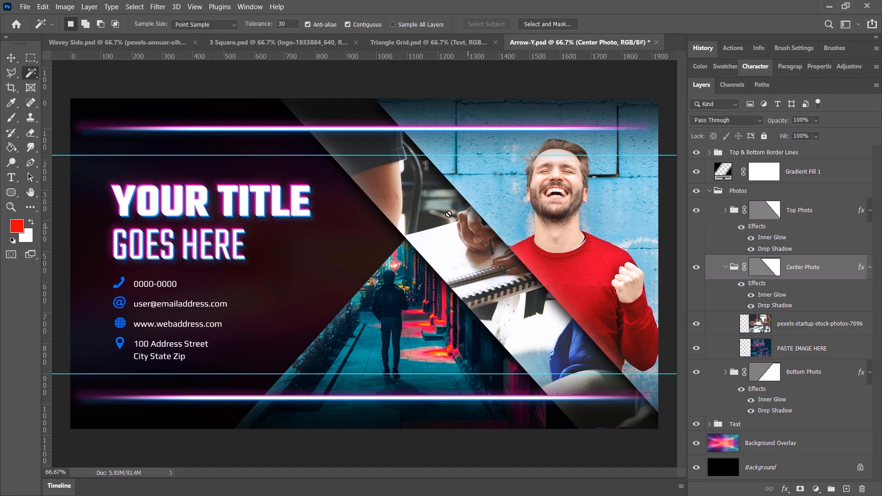
Switch to the Triangle Grid document and expand the Full Grid group to examine its triangle groups and background image layer.
{"action": "left_click", "coordinate": [405, 42]}
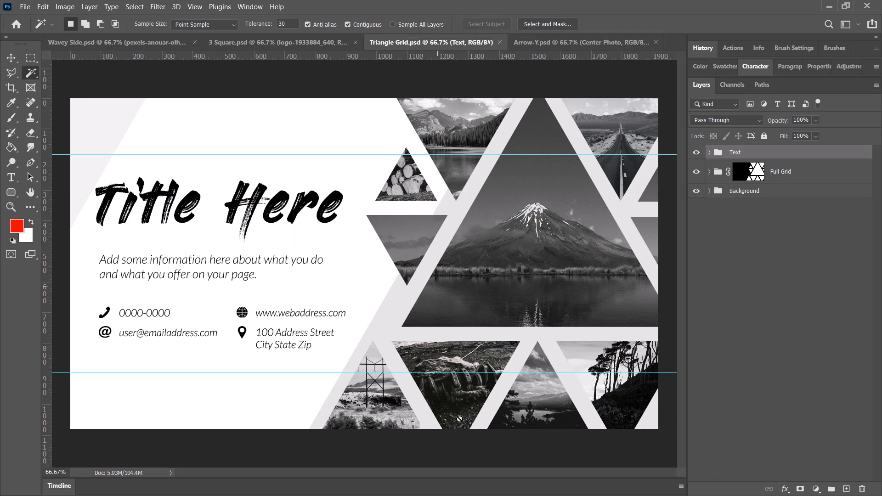
{"action": "left_click", "coordinate": [789, 174]}
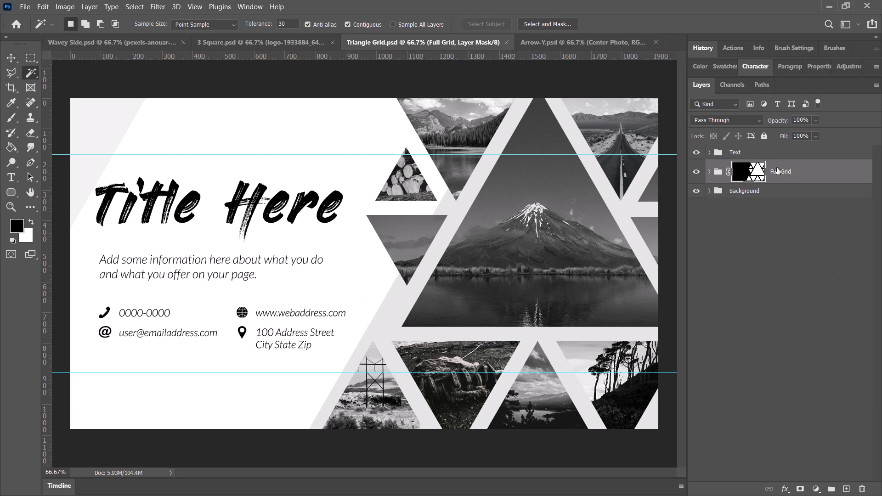
{"action": "left_click", "coordinate": [710, 171]}
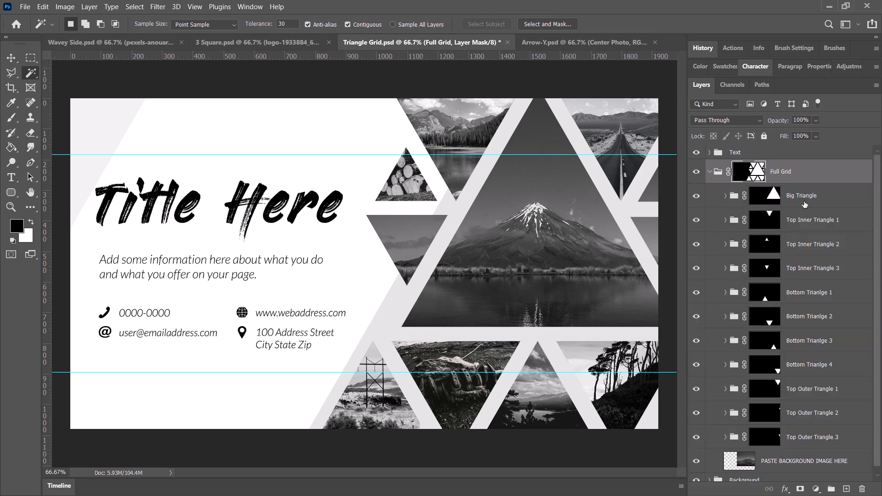
{"action": "left_click", "coordinate": [793, 199]}
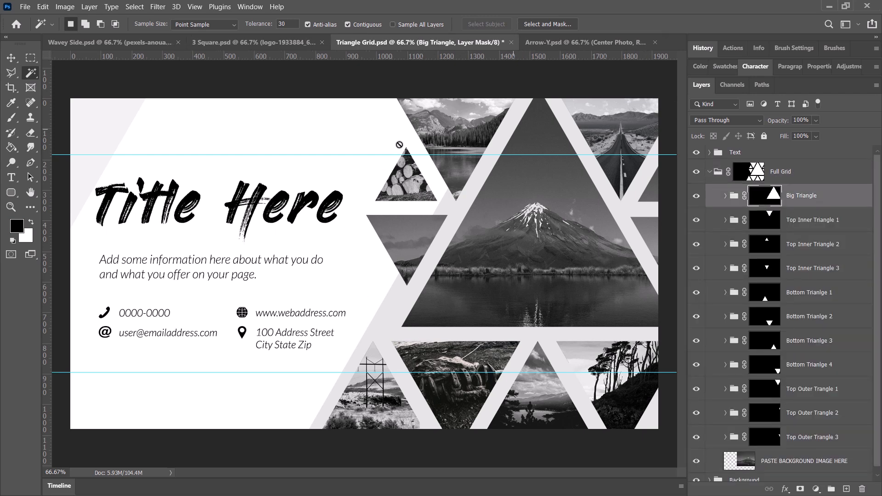
{"action": "scroll", "coordinate": [872, 324], "scroll_direction": "down", "scroll_amount": 1}
{"action": "left_click", "coordinate": [797, 454]}
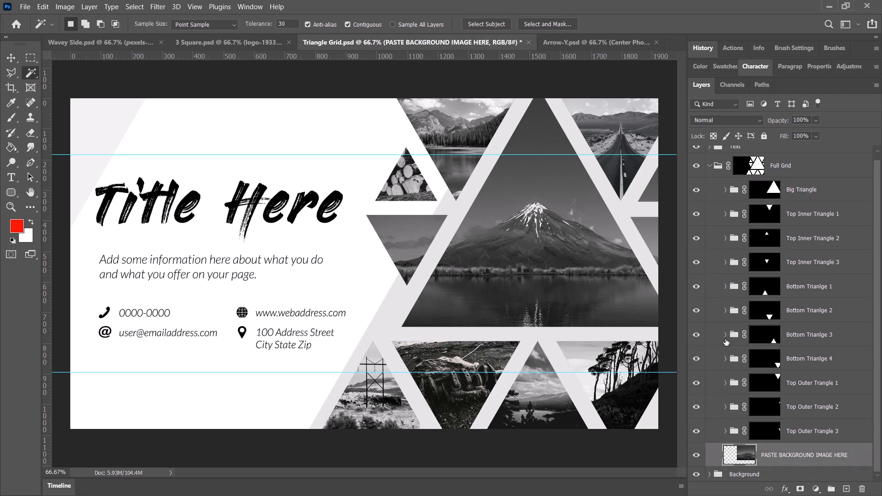
Place pexels-mentatdgt-1082962.jpg as an embedded image on the PASTE IMAGE HERE layer in the Big Triangle group.
{"action": "left_click", "coordinate": [762, 191]}
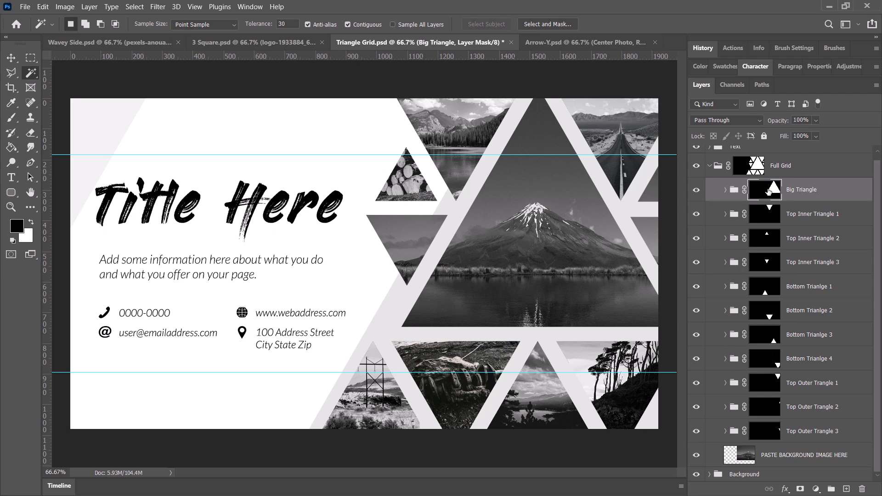
{"action": "left_click", "coordinate": [724, 192]}
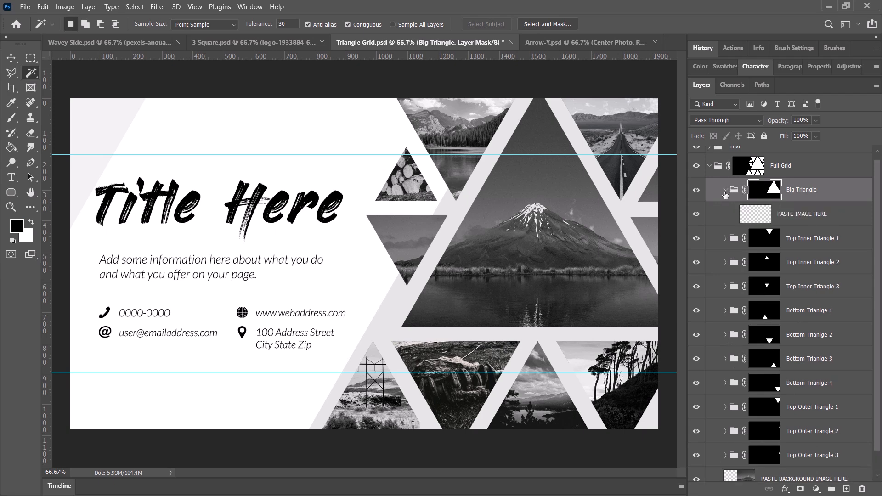
{"action": "left_click", "coordinate": [801, 217]}
{"action": "left_click", "coordinate": [25, 6]}
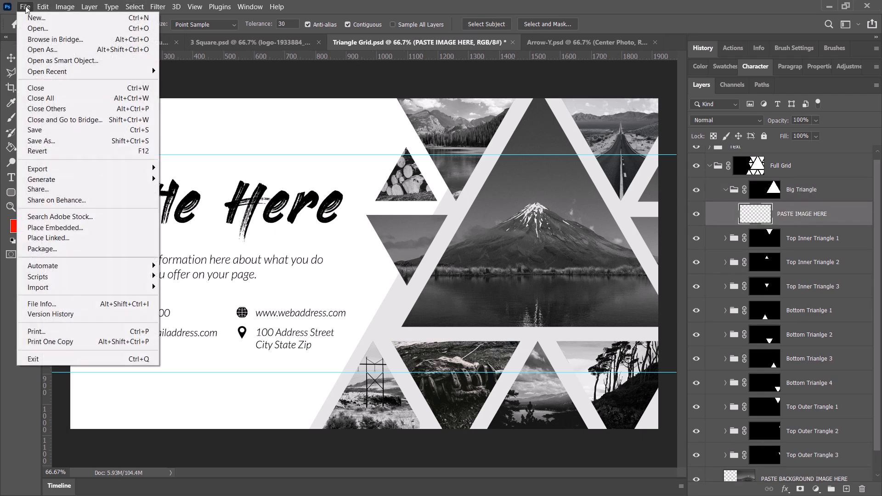
{"action": "left_click", "coordinate": [52, 228]}
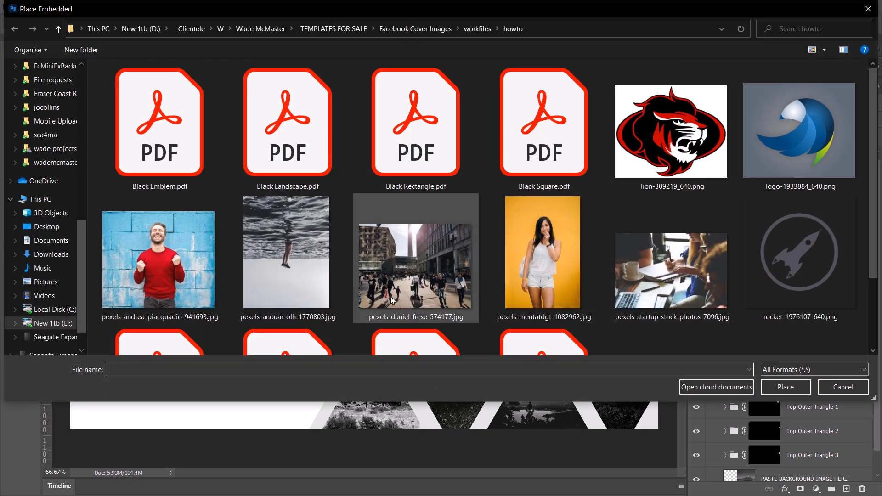
{"action": "double_click", "coordinate": [512, 266]}
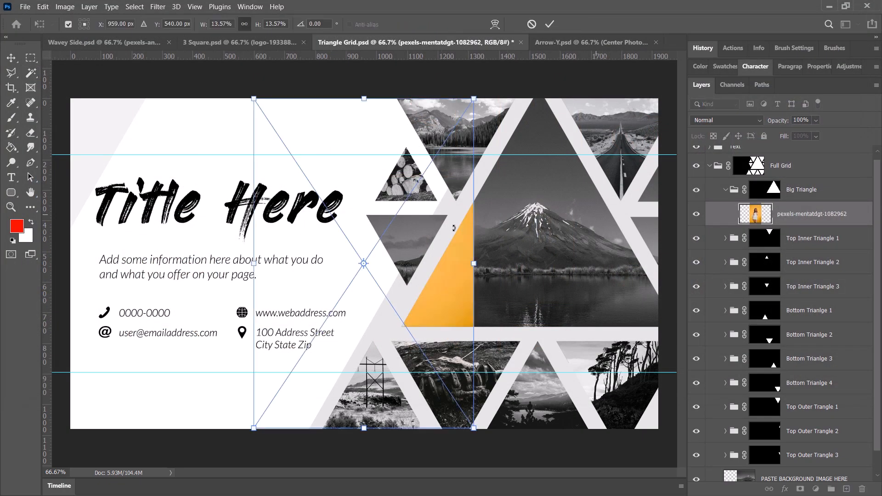
Enlarge the placed photo and position it so the woman's head and upper body fill the big triangle.
{"action": "left_click_drag", "start_coordinate": [389, 254], "coordinate": [564, 246]}
{"action": "left_click_drag", "start_coordinate": [428, 91], "coordinate": [320, 0]}
{"action": "left_click_drag", "start_coordinate": [498, 168], "coordinate": [488, 229]}
{"action": "key", "text": "Return"}
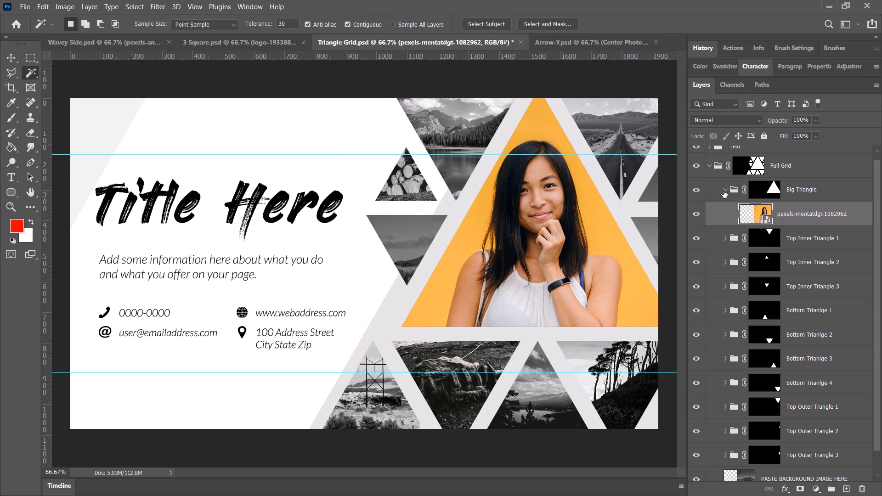
Collapse the Big Triangle group and hide it along with the Top Inner Triangle 2 group to reveal the background image.
{"action": "key", "text": "Delete"}
{"action": "left_click", "coordinate": [696, 191]}
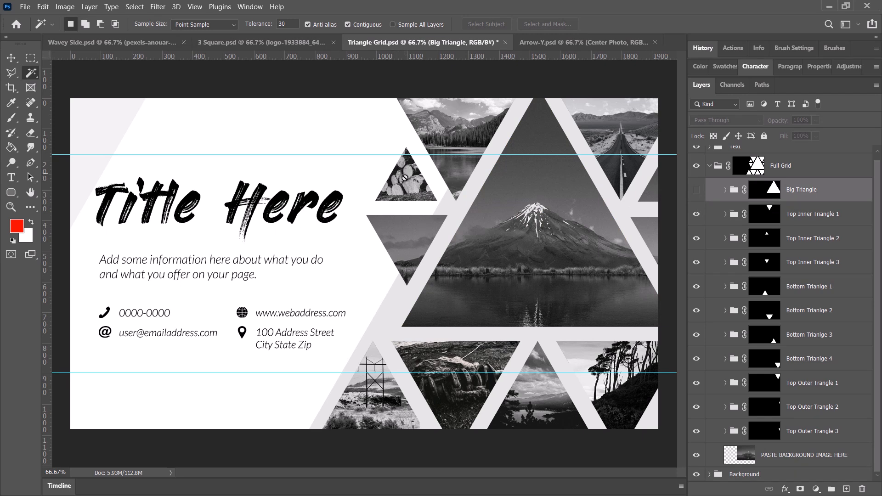
{"action": "left_click", "coordinate": [768, 239]}
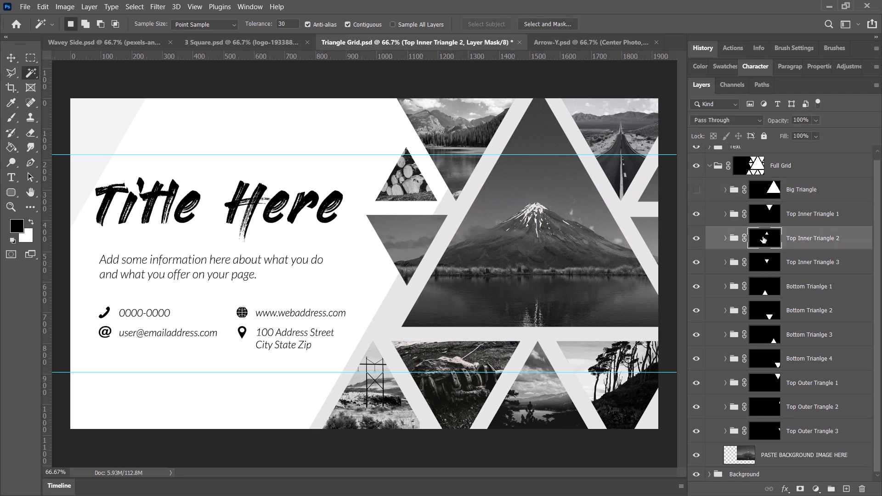
{"action": "left_click", "coordinate": [696, 238]}
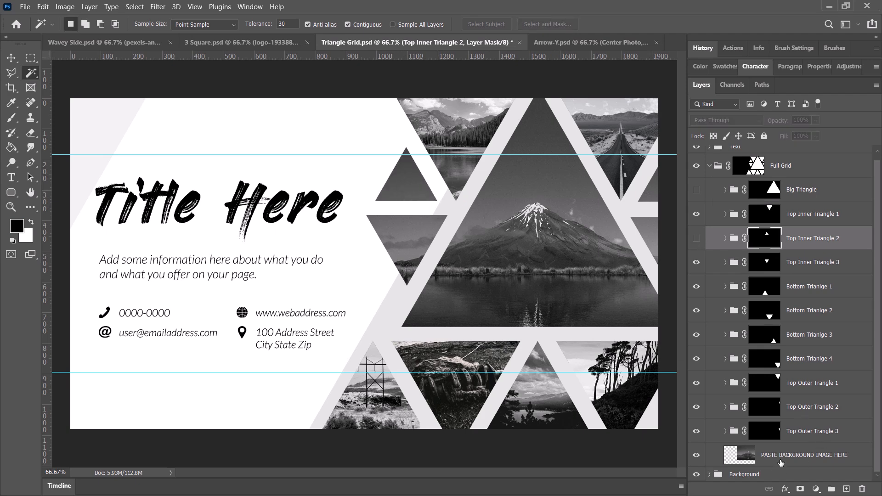
Place the Pexels photo of the laughing man in a red sweater as an embedded image above the PASTE BACKGROUND IMAGE HERE layer.
{"action": "left_click", "coordinate": [720, 454]}
{"action": "left_click", "coordinate": [25, 6]}
{"action": "left_click", "coordinate": [73, 228]}
{"action": "scroll", "coordinate": [157, 216], "scroll_direction": "down", "scroll_amount": 2}
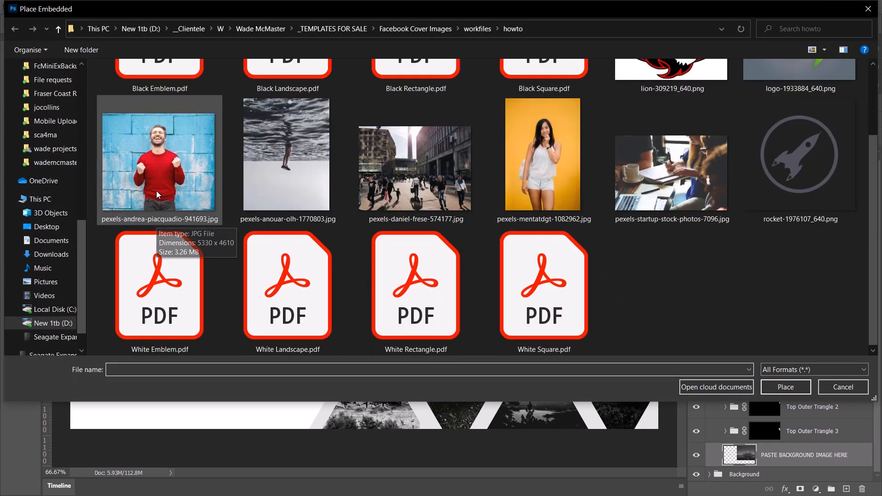
{"action": "left_click", "coordinate": [156, 216]}
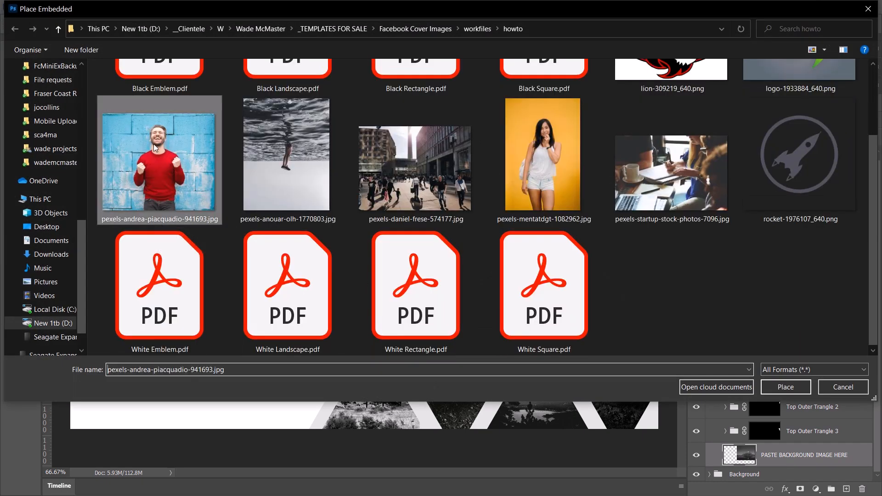
{"action": "left_click", "coordinate": [785, 386]}
Position the placed background photo so the man fills the large triangle opening, and commit the placement.
{"action": "left_click_drag", "start_coordinate": [419, 279], "coordinate": [557, 270]}
{"action": "key", "text": "Return"}
{"action": "key", "text": "w"}
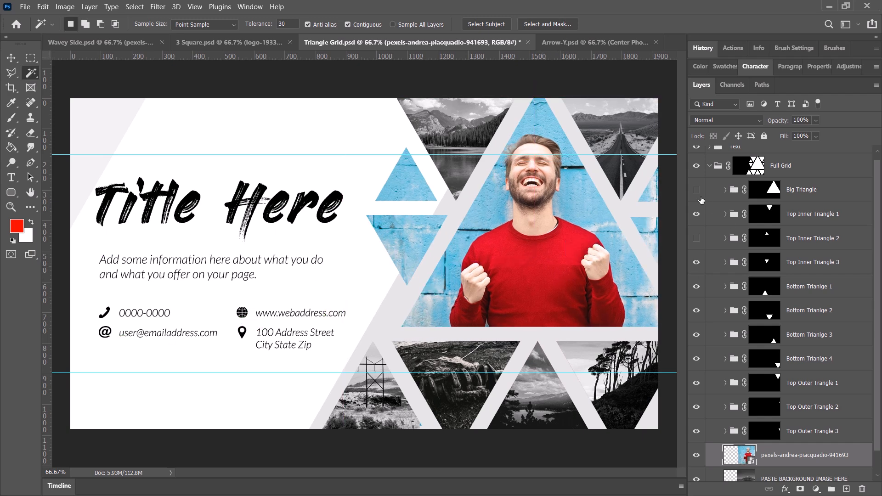
Show the Top Inner Triangle 2 group again and check the Big Triangle visibility and the contents of the Bottom Trianlge 2 group.
{"action": "left_click", "coordinate": [696, 237]}
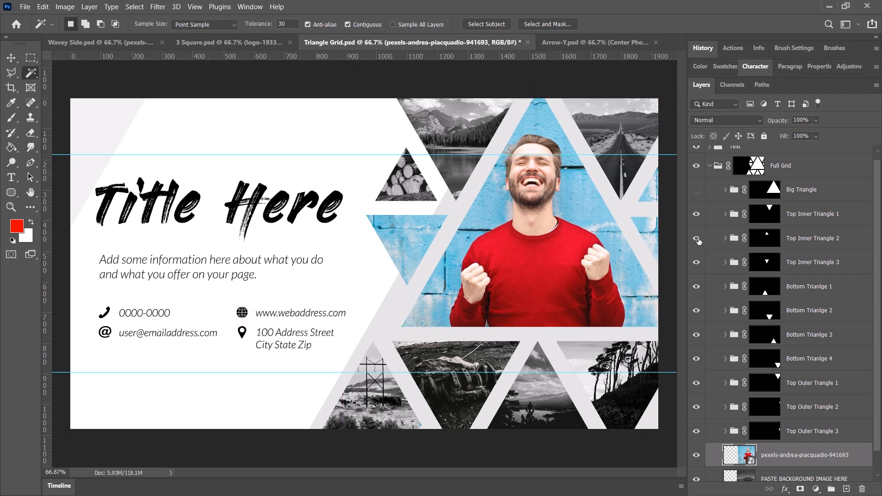
{"action": "left_click", "coordinate": [696, 190]}
{"action": "left_click", "coordinate": [696, 191]}
{"action": "left_click", "coordinate": [725, 311]}
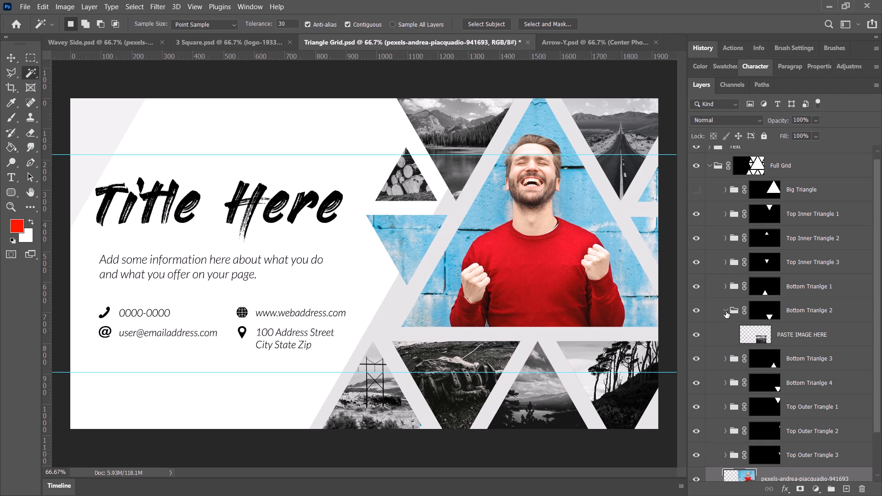
{"action": "left_click", "coordinate": [726, 311]}
Hide the Top Outer Trangle 2, Bottom Trianlge 4 and Bottom Trianlge 2 groups to reveal the background photo, and select the PASTE BACKGROUND IMAGE HERE layer.
{"action": "scroll", "coordinate": [791, 452], "scroll_direction": "down", "scroll_amount": 1}
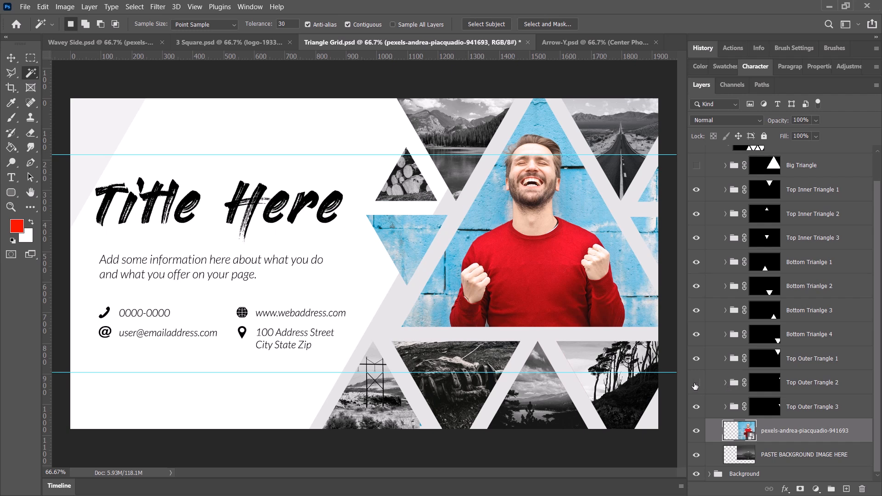
{"action": "left_click", "coordinate": [697, 334]}
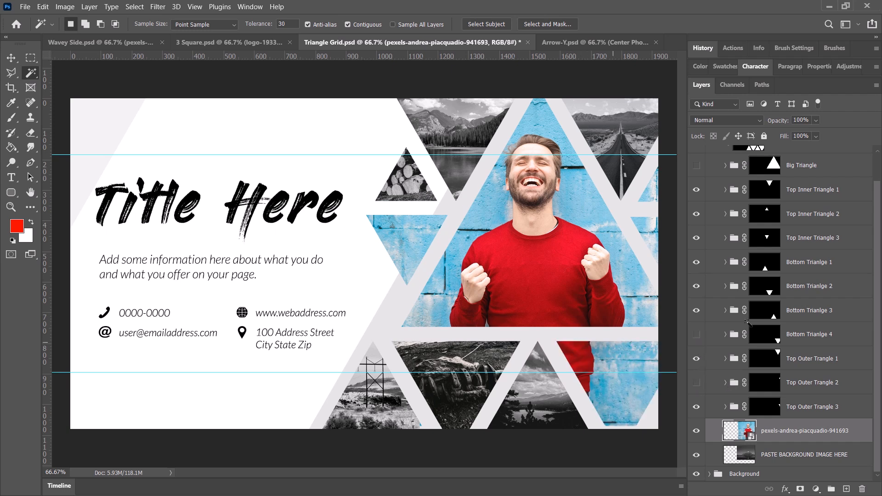
{"action": "left_click", "coordinate": [695, 286]}
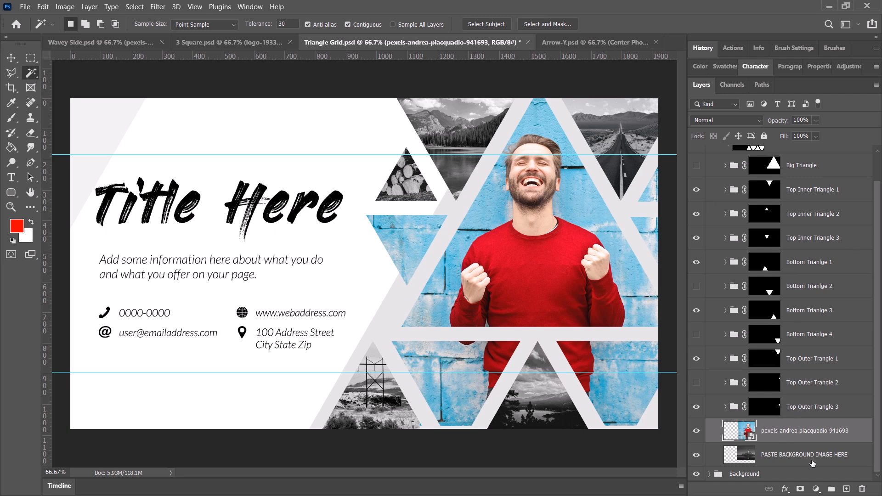
{"action": "left_click", "coordinate": [849, 456]}
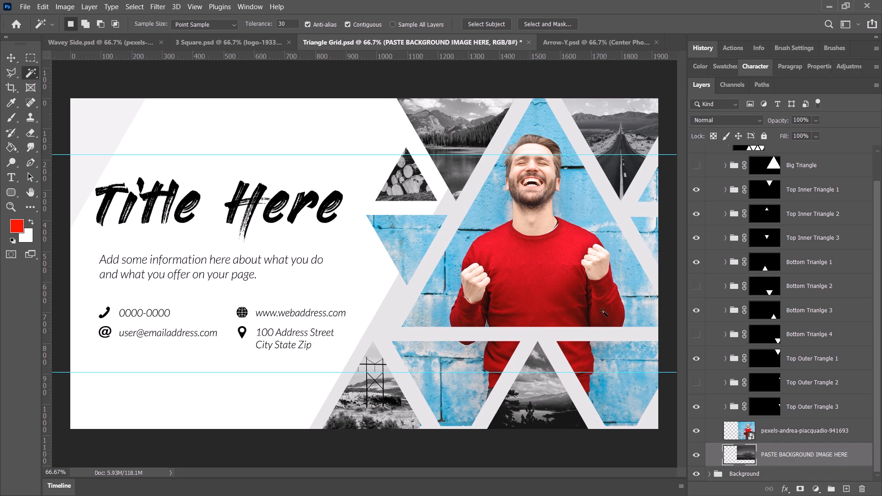
{"action": "scroll", "coordinate": [812, 384], "scroll_direction": "up", "scroll_amount": 2}
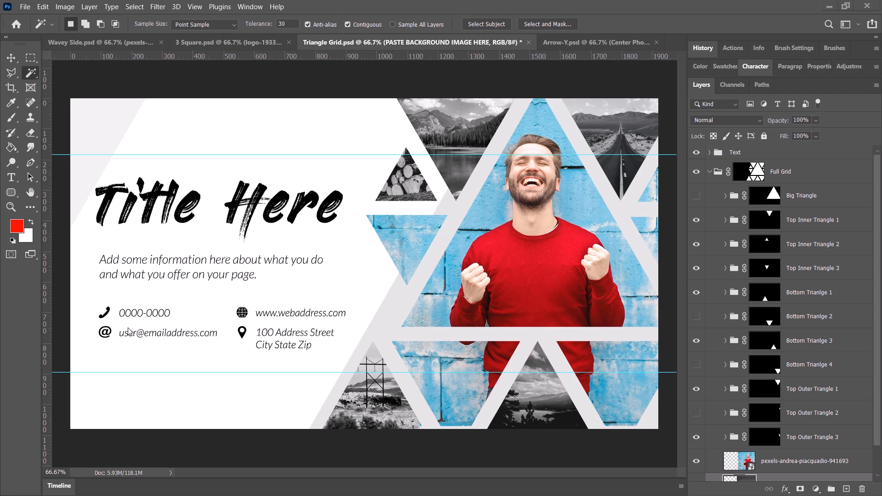
Switch to the Arrow-Y document and try to move the photo through the Top Photo group.
{"action": "left_click", "coordinate": [555, 46]}
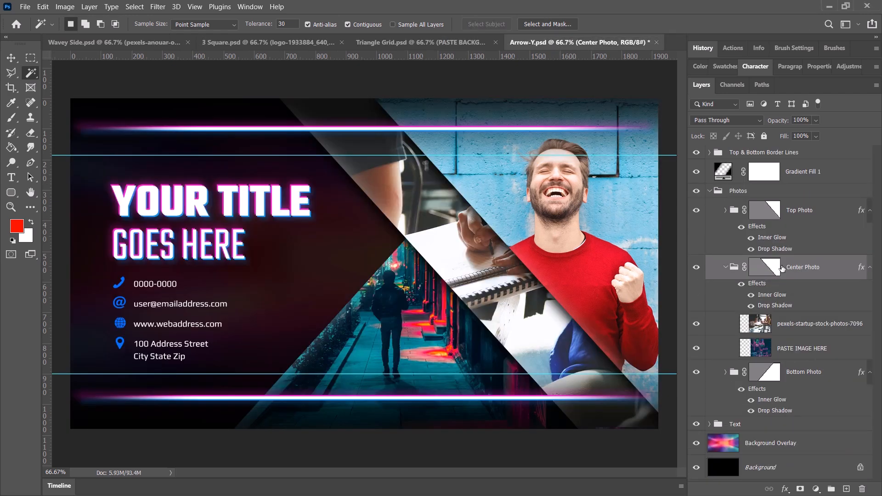
{"action": "left_click", "coordinate": [793, 210]}
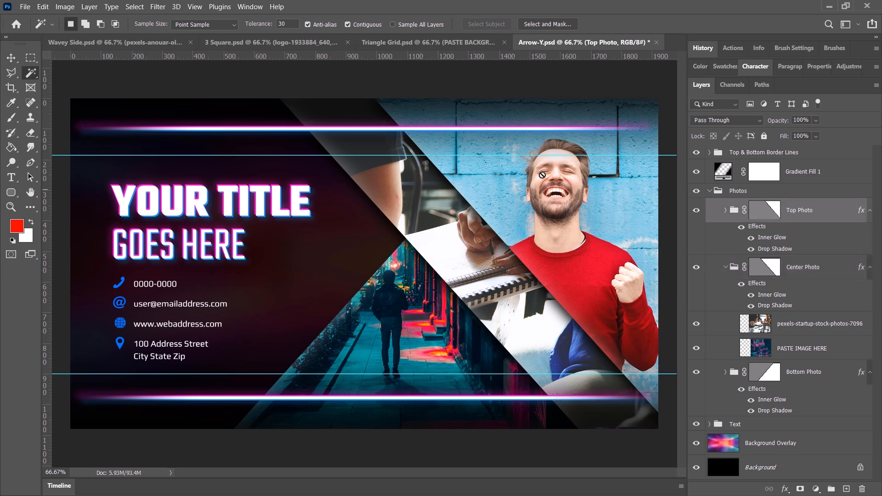
{"action": "mouse_move", "coordinate": [547, 174]}
{"action": "left_mouse_down"}
{"action": "mouse_move", "coordinate": [558, 177]}
{"action": "mouse_move", "coordinate": [536, 178]}
{"action": "left_mouse_up"}
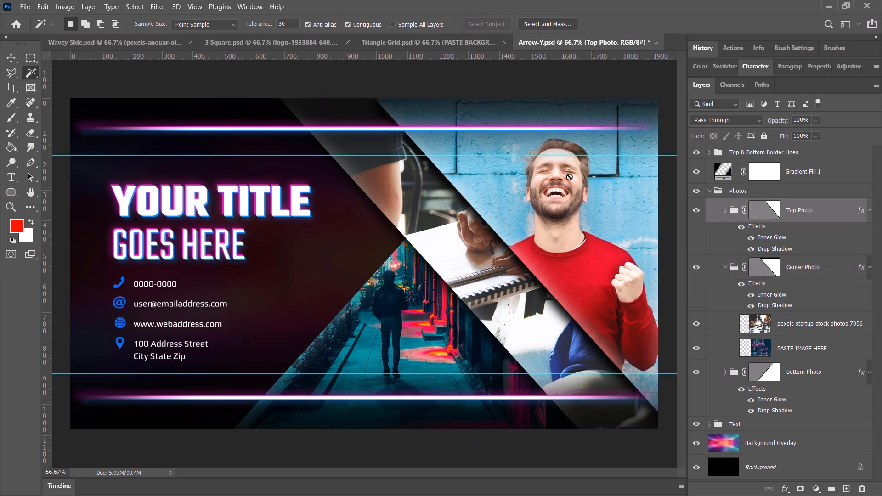
Unlink the Top Photo group's mask, shift the man's photo slightly up and left within its shape, and collapse the Top Photo and Center Photo groups.
{"action": "left_click", "coordinate": [726, 211]}
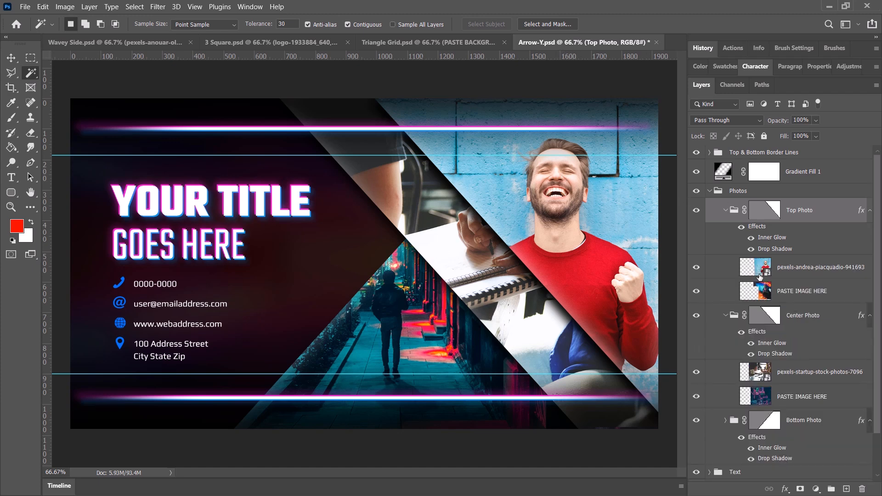
{"action": "left_click", "coordinate": [784, 270]}
{"action": "mouse_move", "coordinate": [623, 238]}
{"action": "left_mouse_down"}
{"action": "mouse_move", "coordinate": [578, 254]}
{"action": "mouse_move", "coordinate": [568, 224]}
{"action": "mouse_move", "coordinate": [598, 210]}
{"action": "mouse_move", "coordinate": [622, 226]}
{"action": "mouse_move", "coordinate": [612, 227]}
{"action": "left_mouse_up"}
{"action": "left_click", "coordinate": [721, 211]}
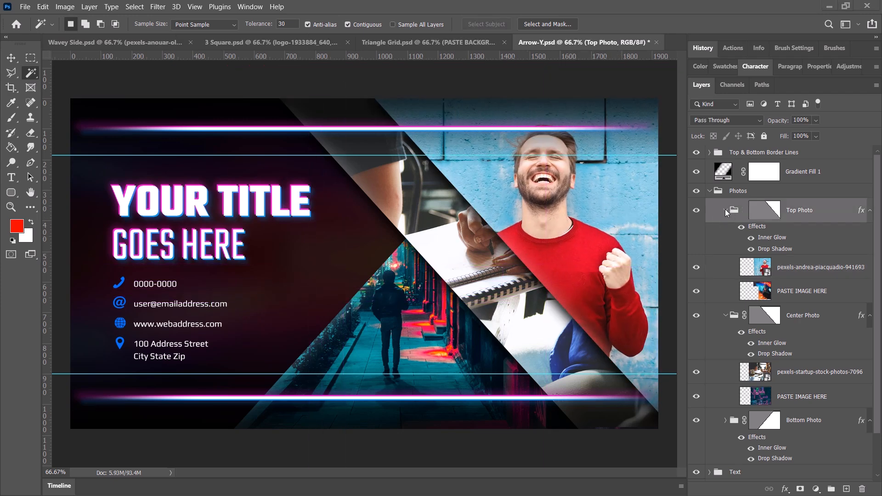
{"action": "left_click", "coordinate": [724, 209]}
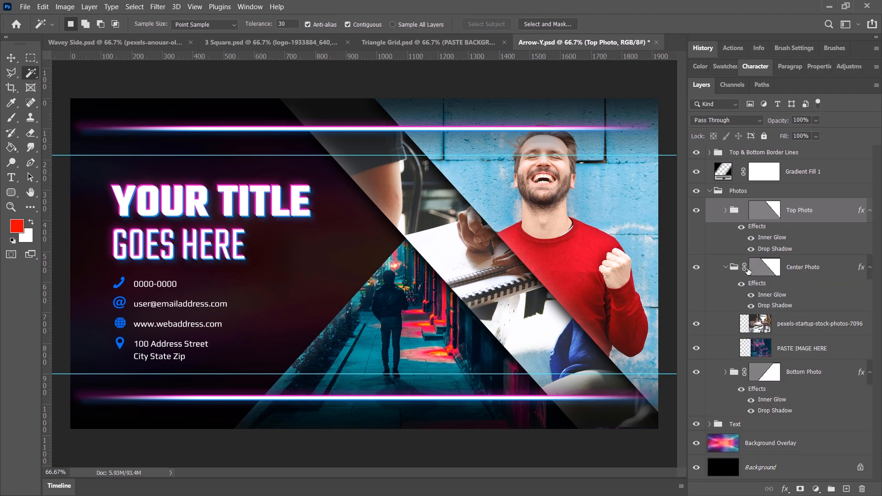
{"action": "left_click", "coordinate": [725, 268]}
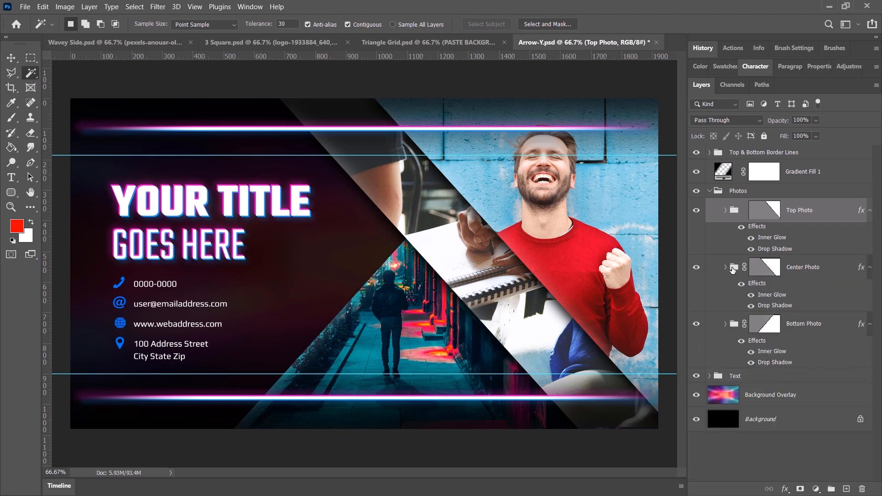
Hide and show the Center Photo, Top Photo and Bottom Photo groups to examine which part of the banner each one fills.
{"action": "left_click", "coordinate": [696, 269]}
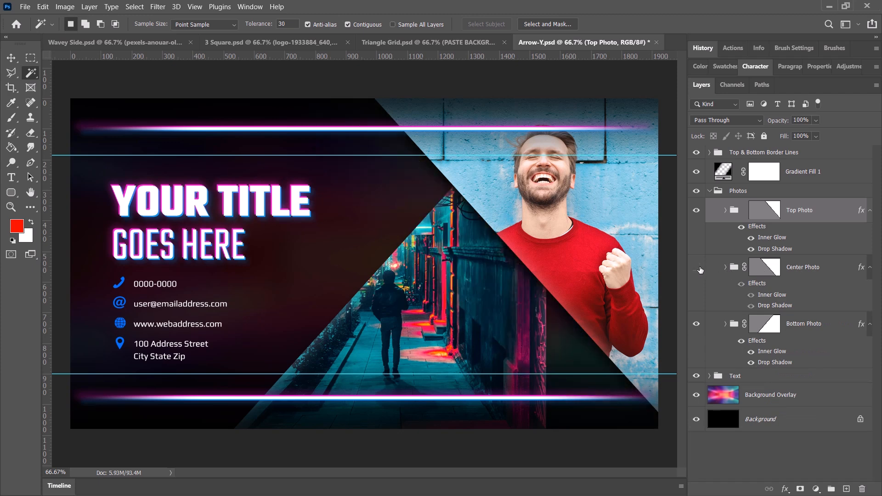
{"action": "left_click", "coordinate": [696, 210]}
{"action": "left_click", "coordinate": [696, 210]}
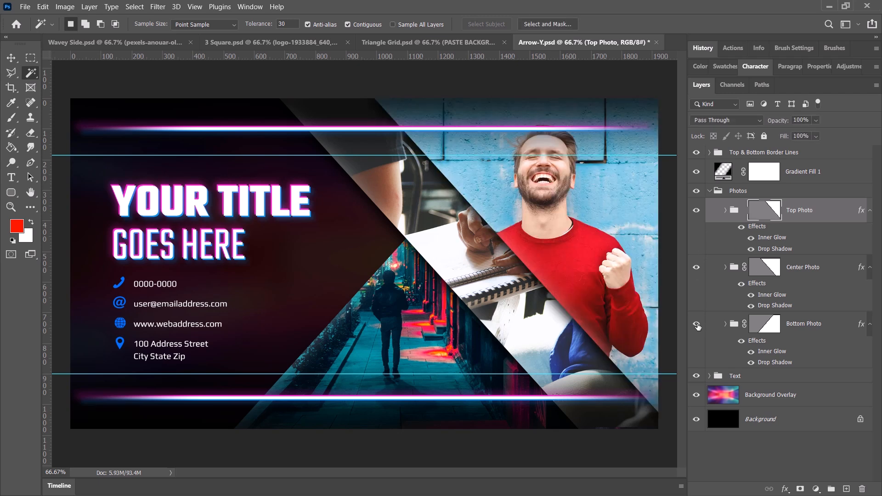
{"action": "left_click", "coordinate": [696, 324]}
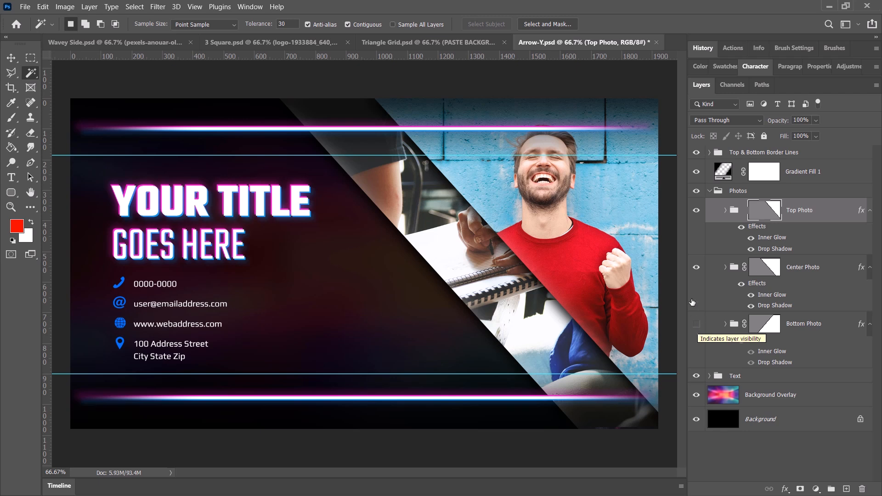
{"action": "left_click", "coordinate": [696, 324]}
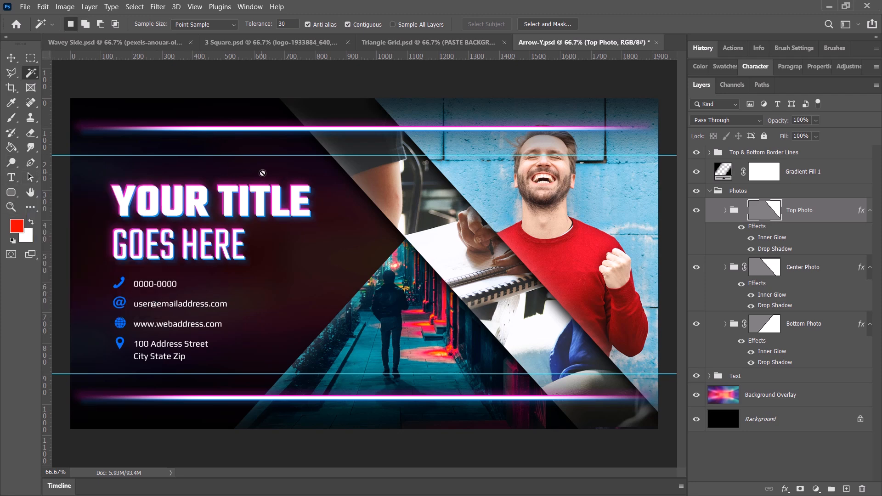
Collapse the Photos group and select the EDIT - TITLE layer inside the expanded Text group.
{"action": "left_click", "coordinate": [709, 192]}
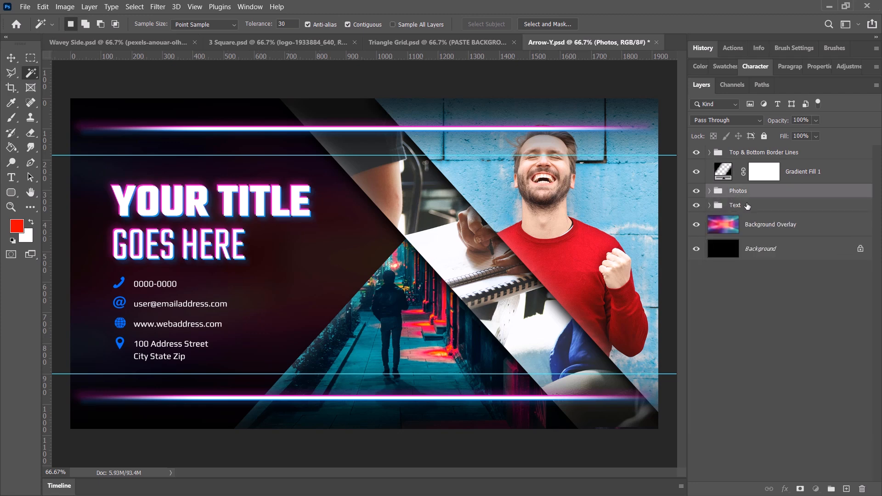
{"action": "left_click", "coordinate": [711, 206]}
{"action": "left_click", "coordinate": [709, 206]}
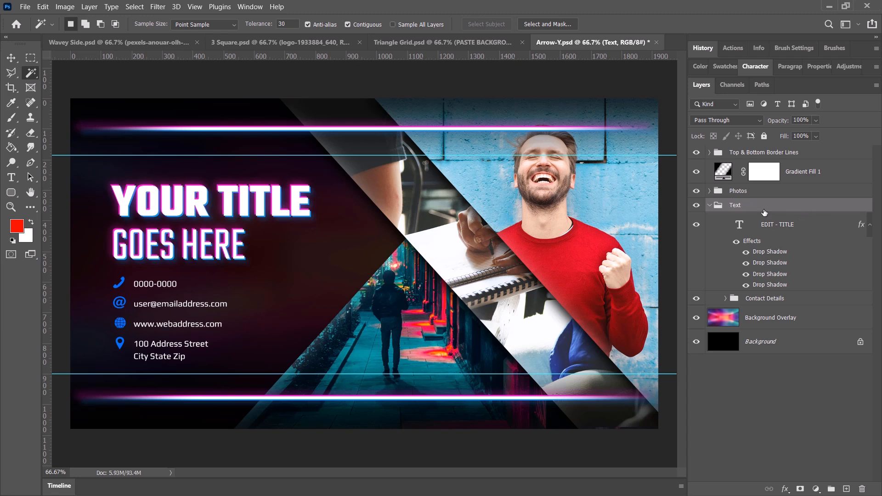
{"action": "left_click", "coordinate": [777, 225]}
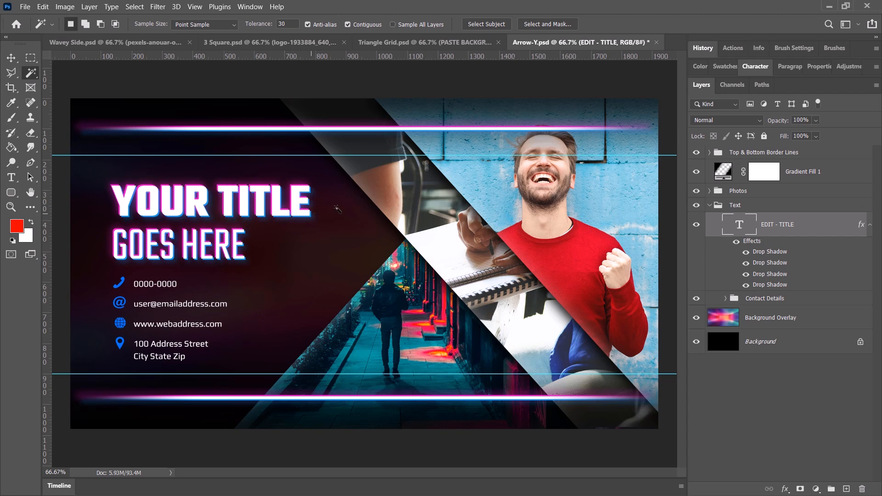
Open the title's layer style settings and examine the colour, angle and size of its Drop Shadow effects.
{"action": "double_click", "coordinate": [756, 242]}
{"action": "left_click_drag", "start_coordinate": [583, 148], "coordinate": [523, 139]}
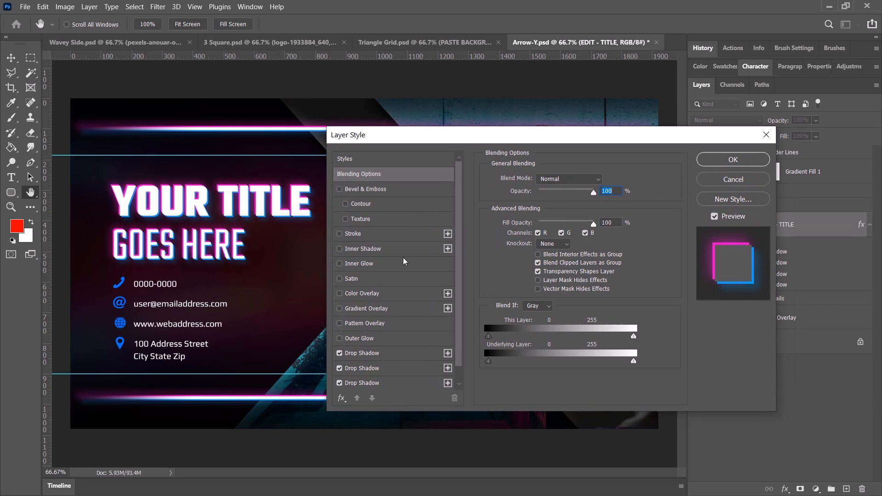
{"action": "scroll", "coordinate": [453, 303], "scroll_direction": "down", "scroll_amount": 1}
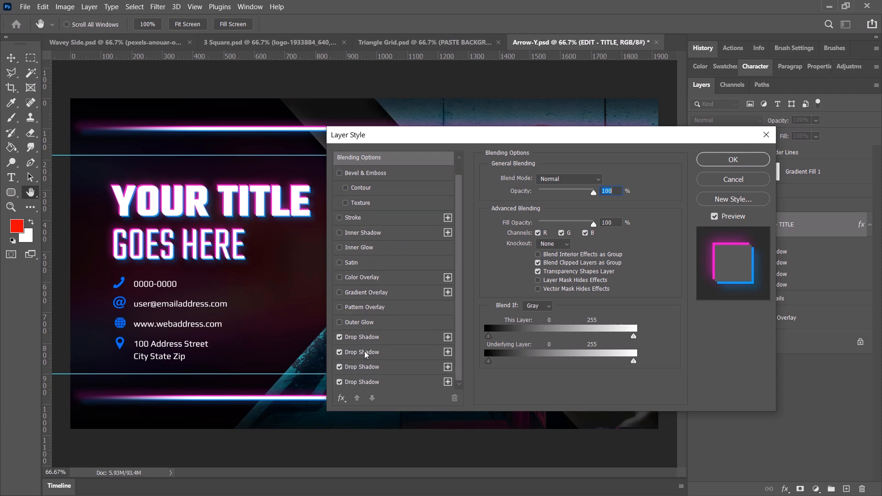
{"action": "left_click", "coordinate": [365, 337]}
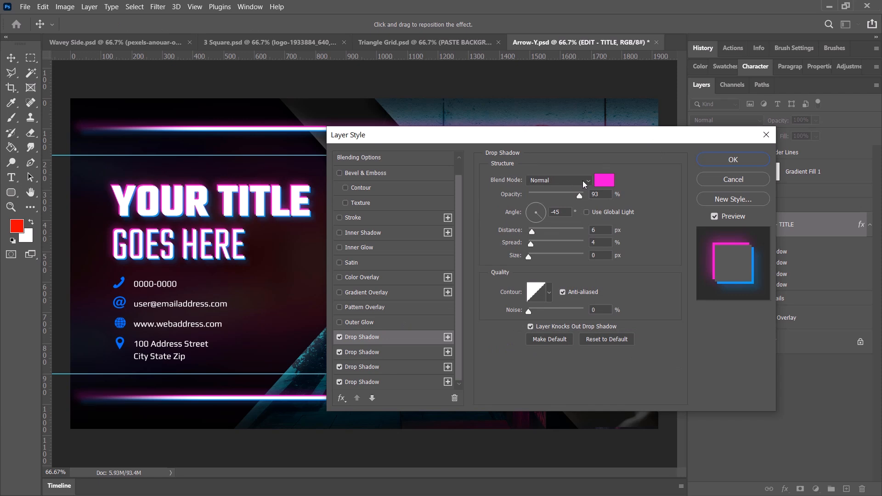
{"action": "left_click", "coordinate": [402, 354]}
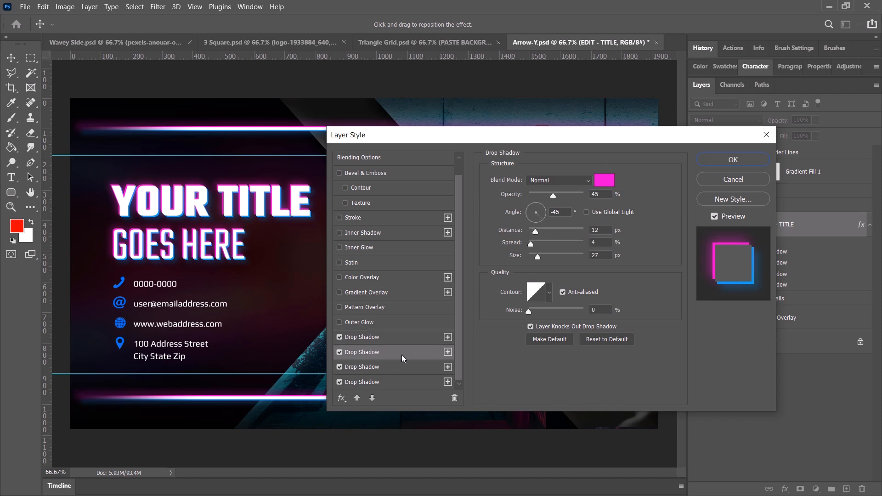
{"action": "left_click", "coordinate": [406, 367]}
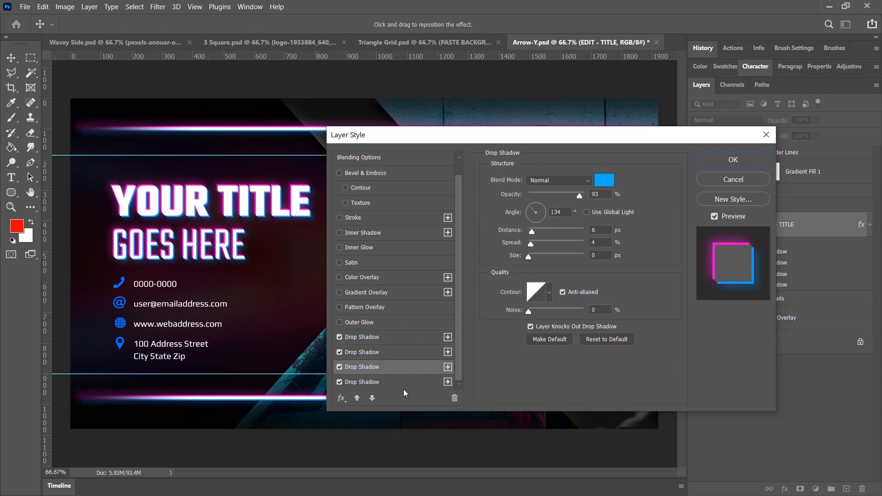
Change the colour of the title's first Drop Shadow effect to green 0cff00.
{"action": "left_click", "coordinate": [403, 334]}
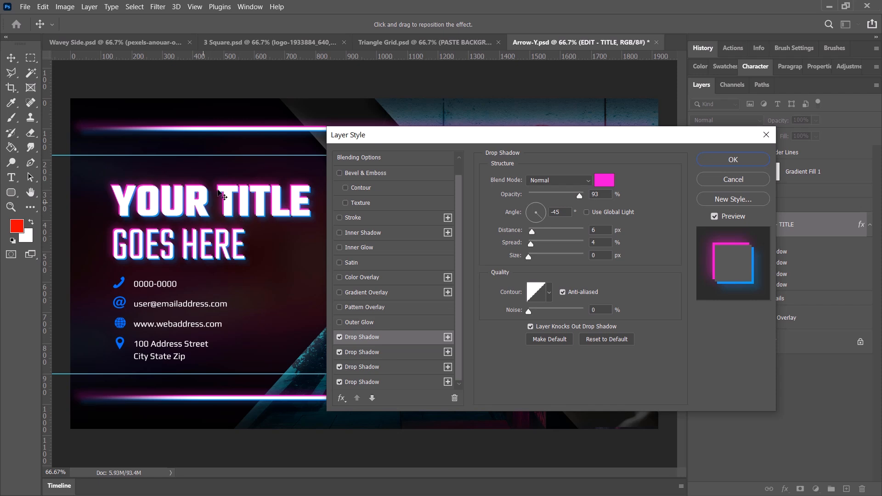
{"action": "left_click", "coordinate": [607, 182]}
{"action": "left_click", "coordinate": [591, 293]}
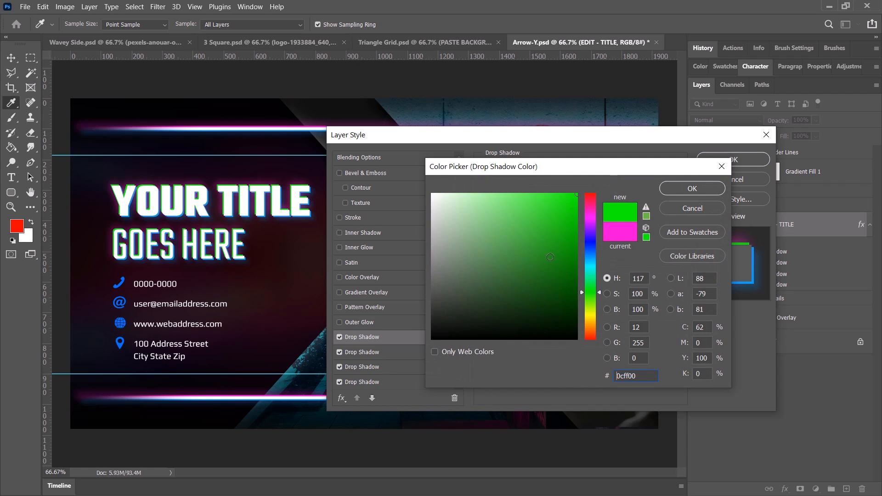
{"action": "left_click", "coordinate": [692, 188]}
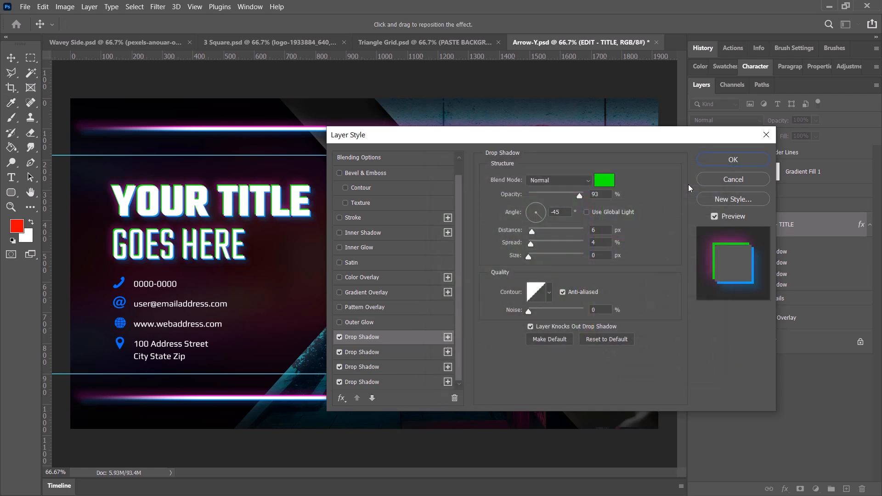
Change the title's second Drop Shadow colour to green 00ff00 and apply the layer style.
{"action": "left_click", "coordinate": [366, 352]}
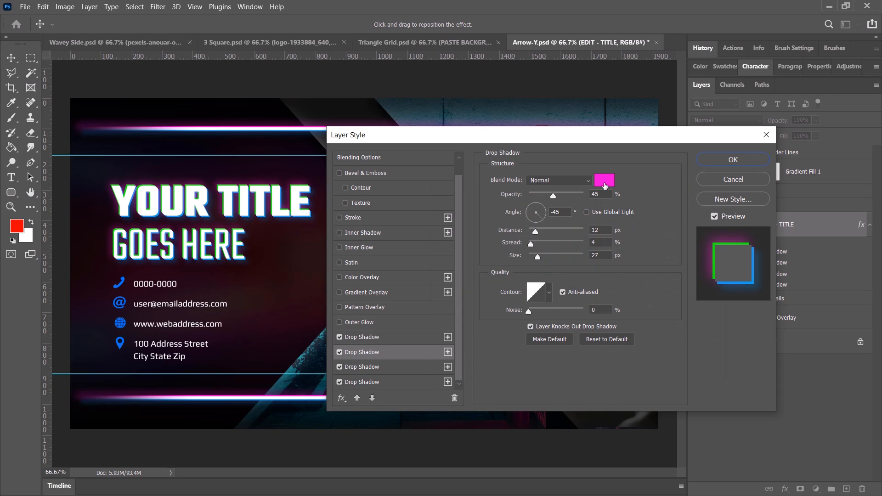
{"action": "left_click", "coordinate": [605, 185]}
{"action": "left_click", "coordinate": [591, 290]}
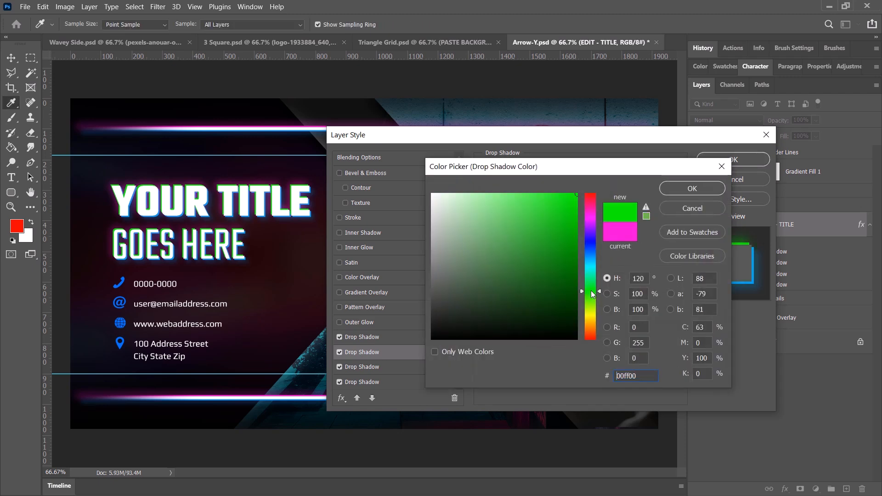
{"action": "left_click", "coordinate": [692, 188]}
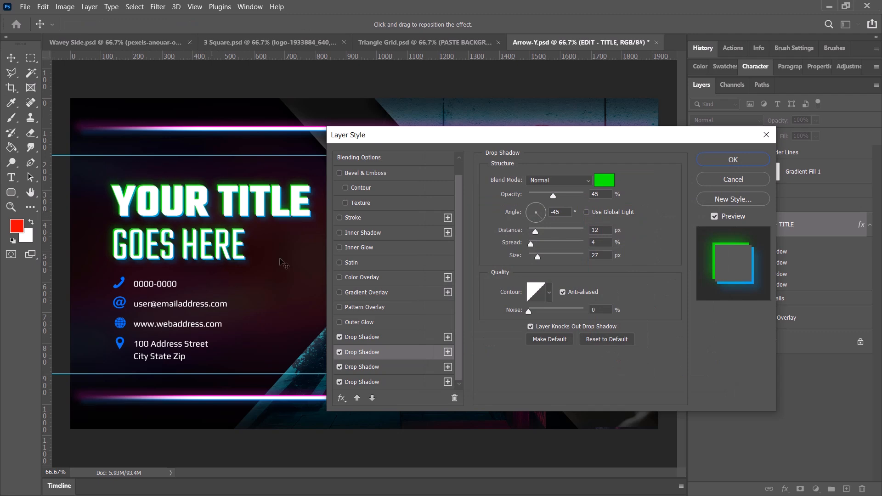
{"action": "left_click", "coordinate": [733, 161]}
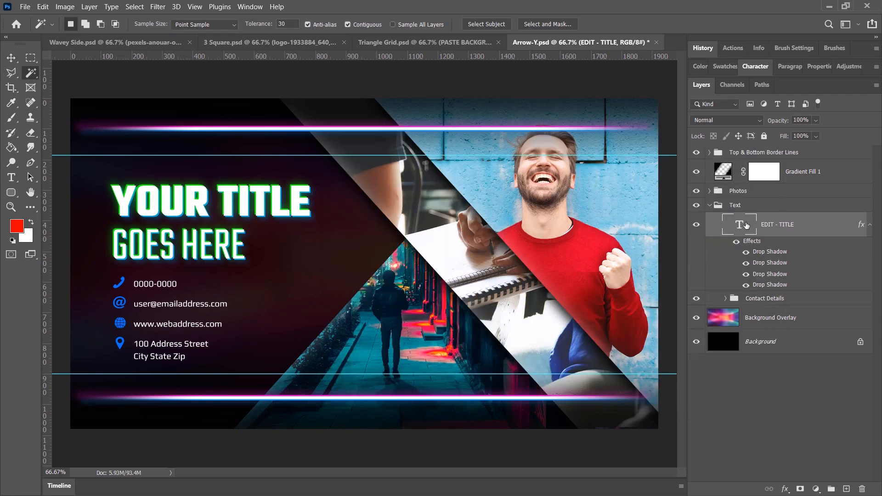
Copy the title's layer style and paste it onto Layer 7 copy in the Top & Bottom Border Lines group.
{"action": "right_click", "coordinate": [793, 246]}
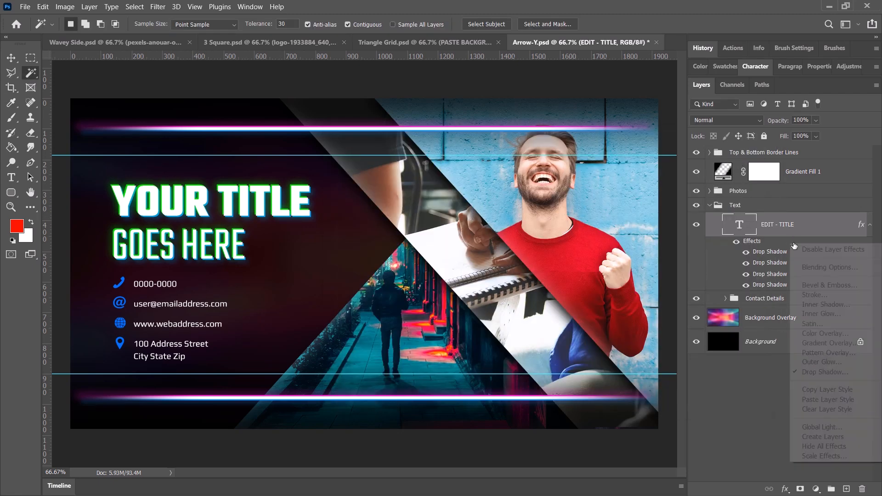
{"action": "left_click", "coordinate": [829, 390]}
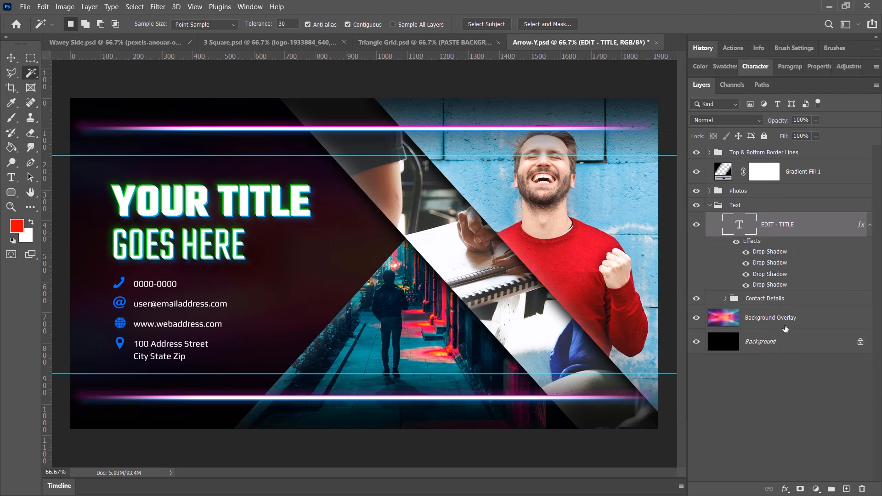
{"action": "left_click", "coordinate": [762, 156]}
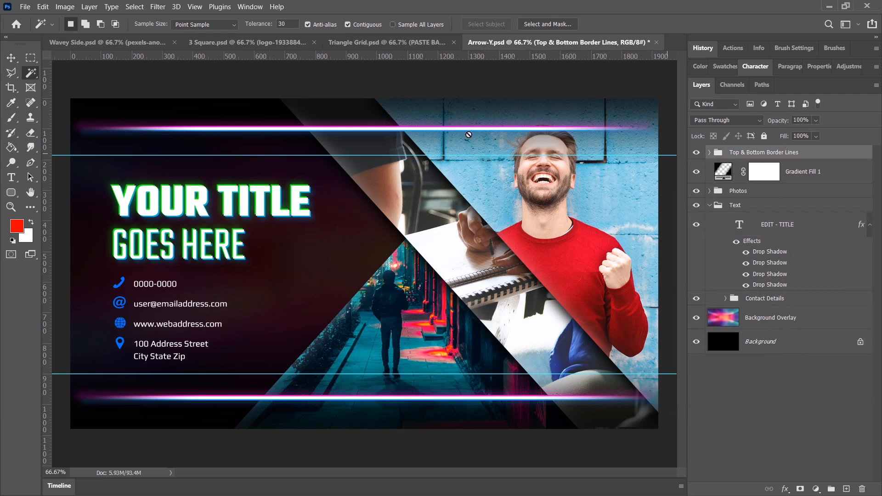
{"action": "left_click", "coordinate": [710, 153]}
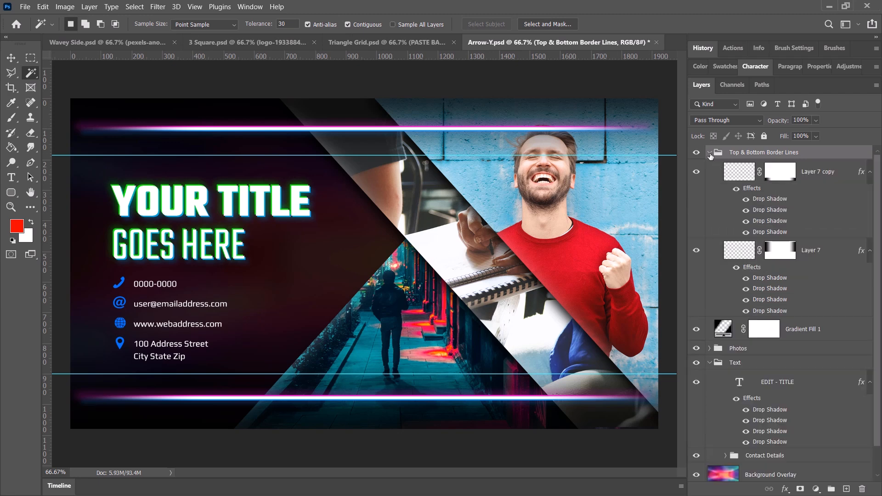
{"action": "right_click", "coordinate": [788, 187]}
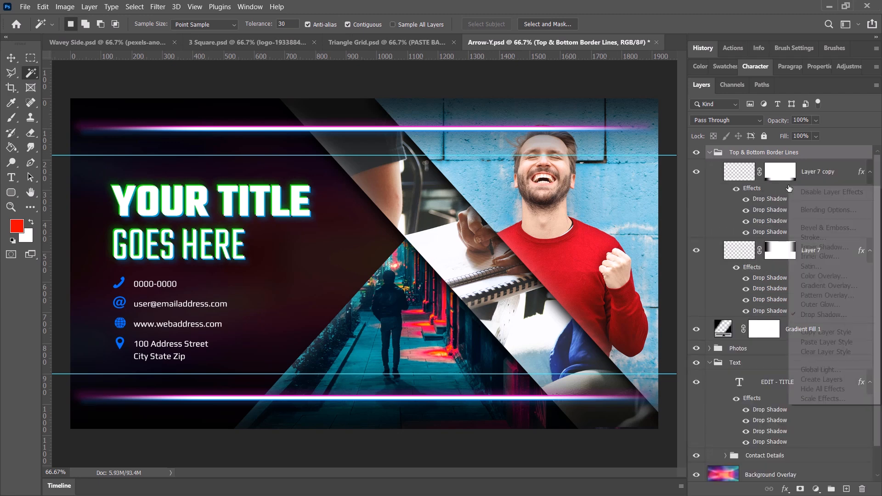
{"action": "left_click", "coordinate": [835, 342]}
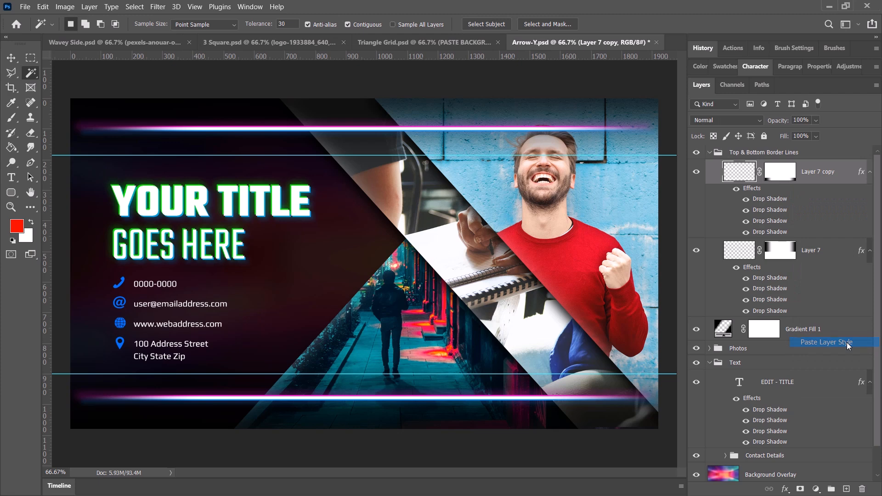
Paste the copied title layer style onto Layer 7 as well.
{"action": "left_click", "coordinate": [826, 250]}
{"action": "right_click", "coordinate": [823, 269]}
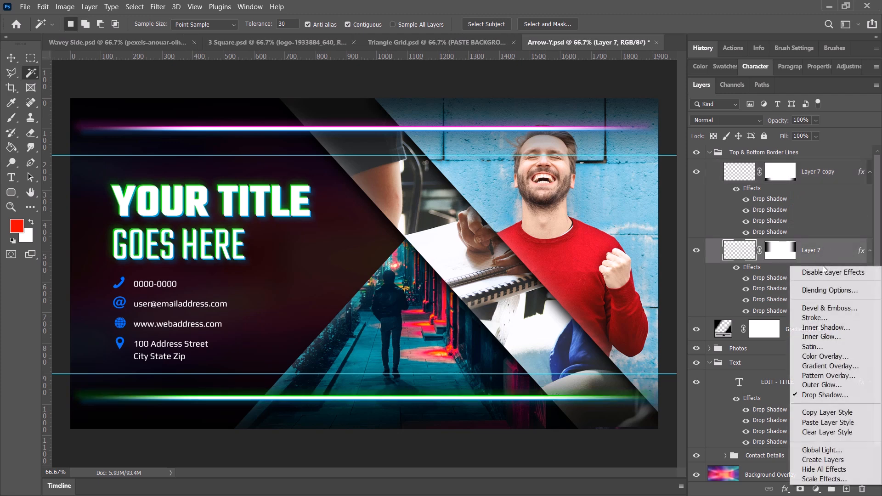
{"action": "left_click", "coordinate": [833, 422]}
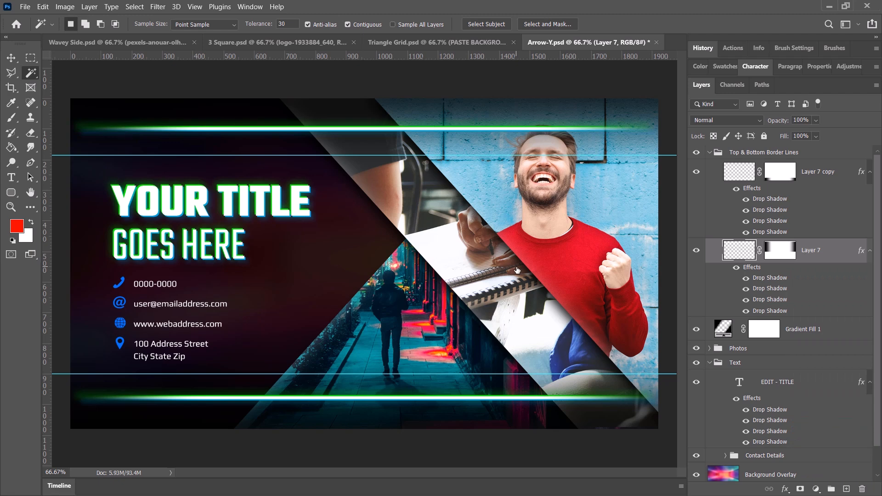
Open Layer 7's blending options to examine its applied effects, and close them without changing anything.
{"action": "right_click", "coordinate": [826, 253]}
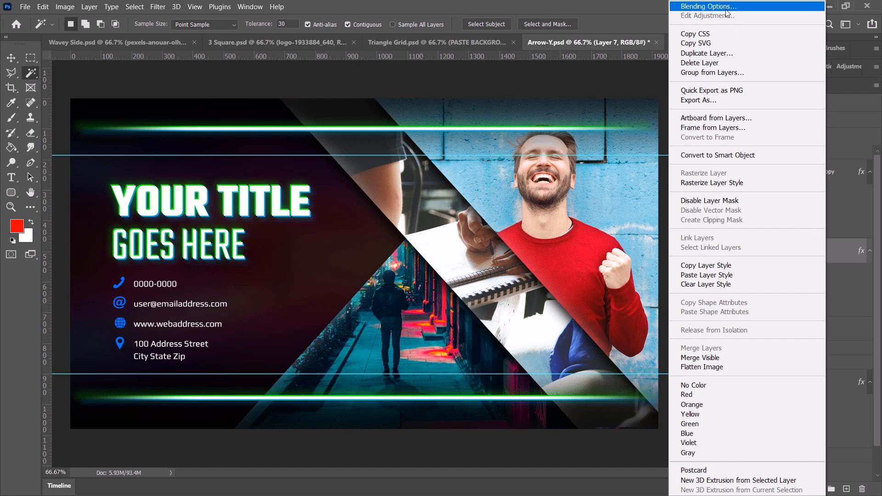
{"action": "left_click", "coordinate": [709, 6]}
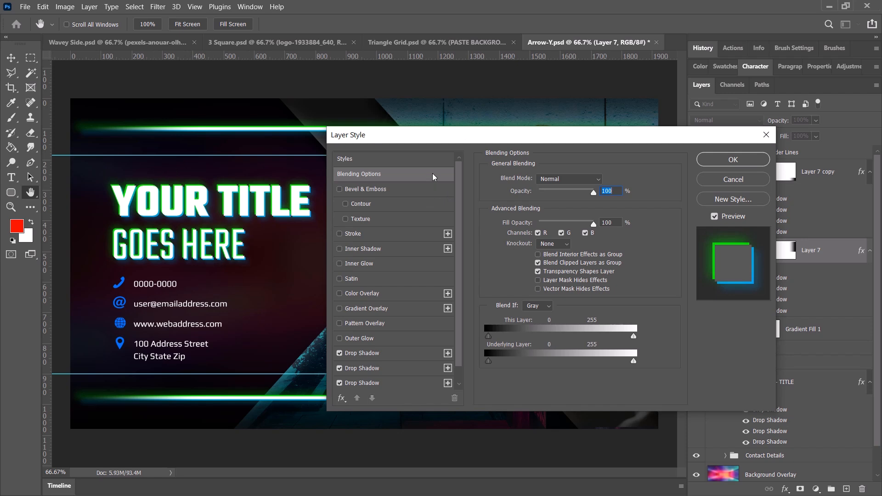
{"action": "key", "text": "w"}
{"action": "left_click", "coordinate": [748, 182]}
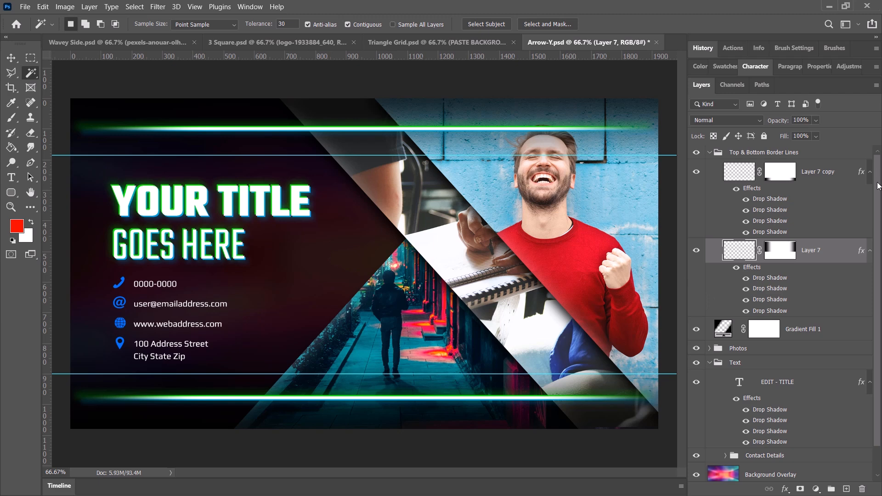
Select the Background Overlay layer, hiding and showing it to examine what it adds to the banner background.
{"action": "scroll", "coordinate": [879, 186], "scroll_direction": "down", "scroll_amount": 2}
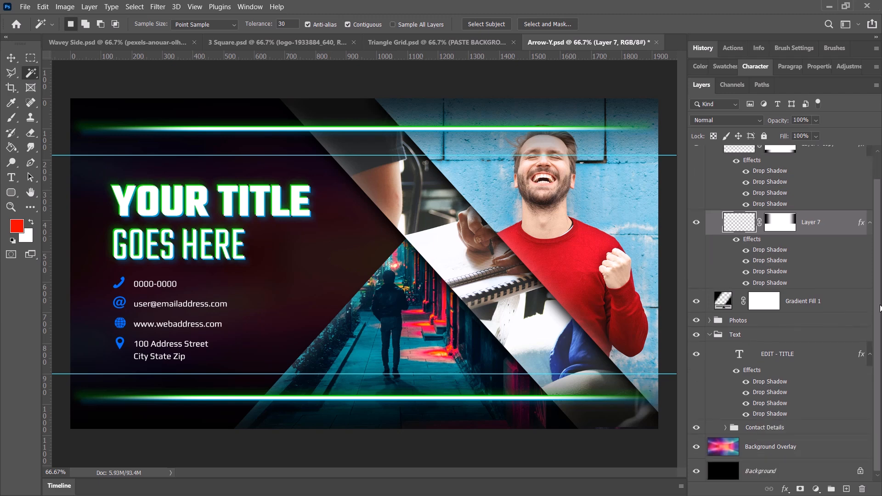
{"action": "left_click", "coordinate": [732, 448]}
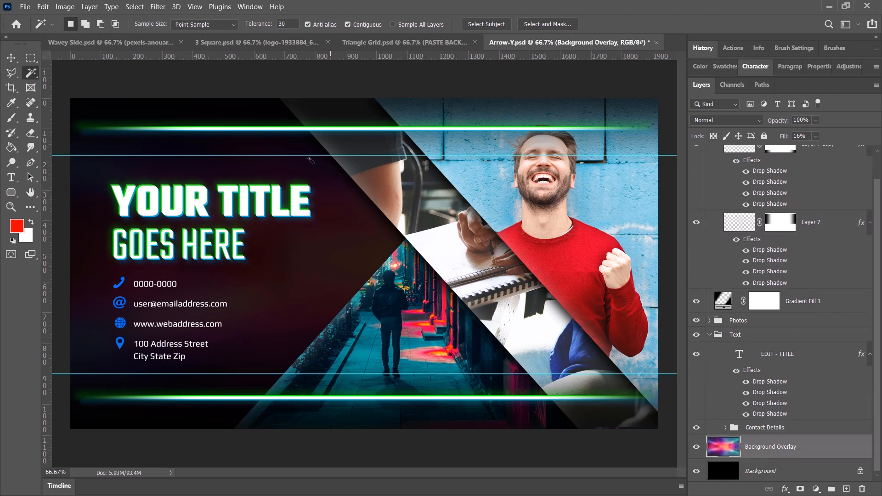
{"action": "left_click", "coordinate": [694, 449]}
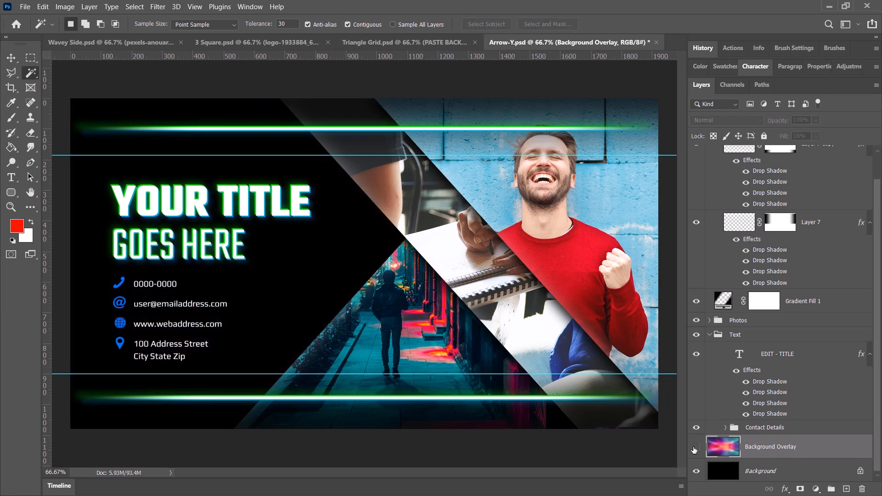
{"action": "left_click", "coordinate": [694, 449]}
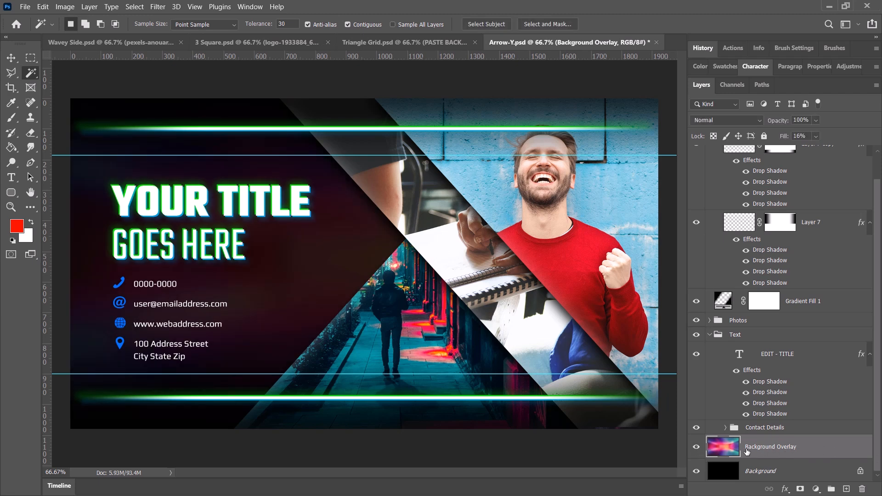
Place the image pexels-anouar-olh-1770803.jpg as an embedded object above the Background Overlay layer.
{"action": "left_click", "coordinate": [25, 6]}
{"action": "left_click", "coordinate": [76, 228]}
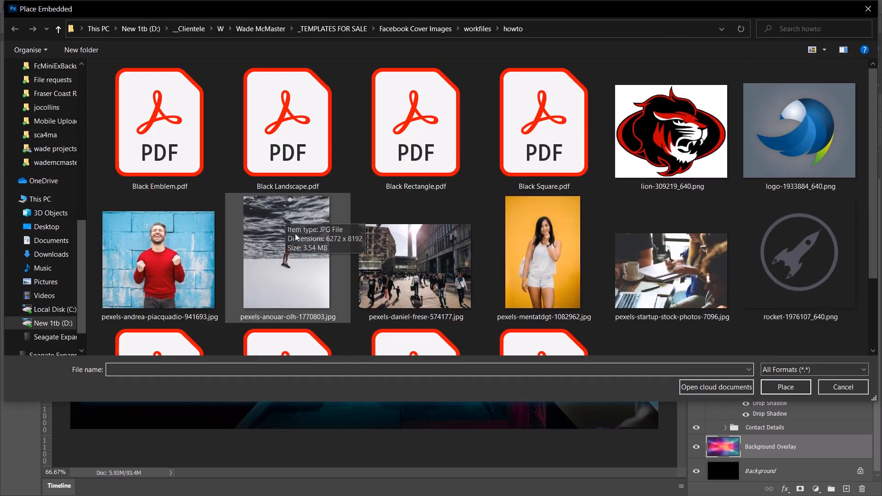
{"action": "double_click", "coordinate": [279, 211]}
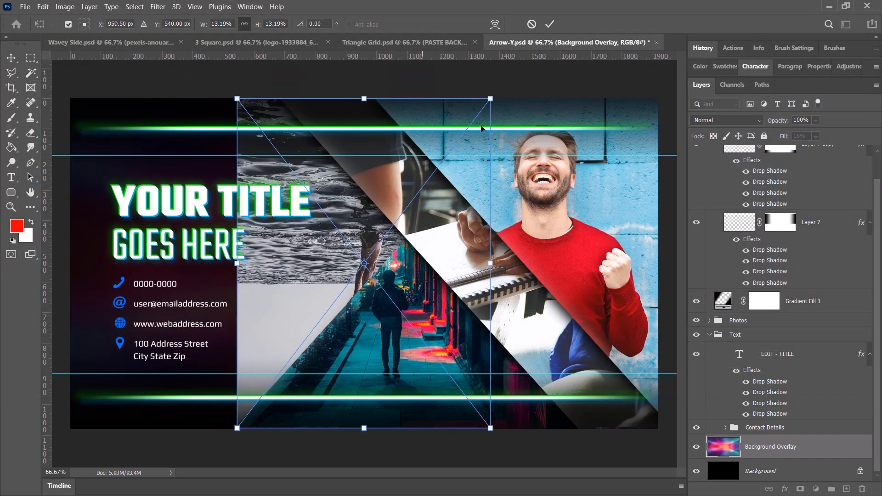
Enlarge and reposition the placed water photo so its wave texture covers the whole banner, and commit the transform.
{"action": "left_click_drag", "start_coordinate": [492, 99], "coordinate": [467, 129]}
{"action": "scroll", "coordinate": [385, 227], "scroll_direction": "down", "scroll_amount": 5}
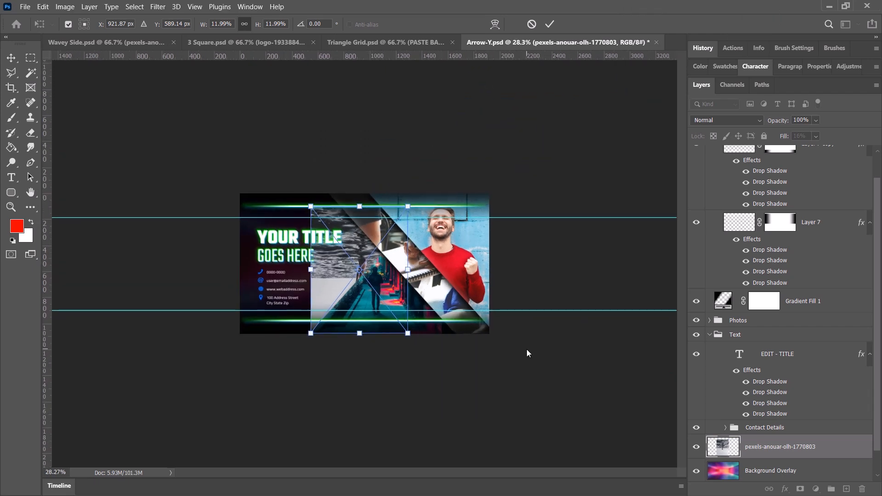
{"action": "left_click_drag", "start_coordinate": [401, 261], "coordinate": [593, 385]}
{"action": "left_click_drag", "start_coordinate": [503, 330], "coordinate": [80, 49]}
{"action": "left_click_drag", "start_coordinate": [362, 95], "coordinate": [373, 245]}
{"action": "key", "text": "Return"}
{"action": "key", "text": "w"}
Hide the Background Overlay layer and set the pexels-anouar-olh-1770803 water photo layer's fill to 12%.
{"action": "left_click", "coordinate": [811, 472]}
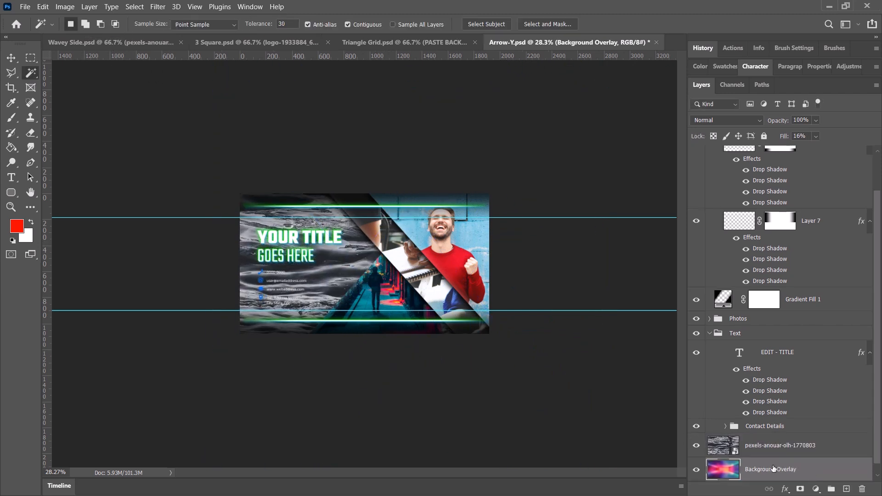
{"action": "left_click", "coordinate": [696, 449]}
{"action": "left_click", "coordinate": [757, 421]}
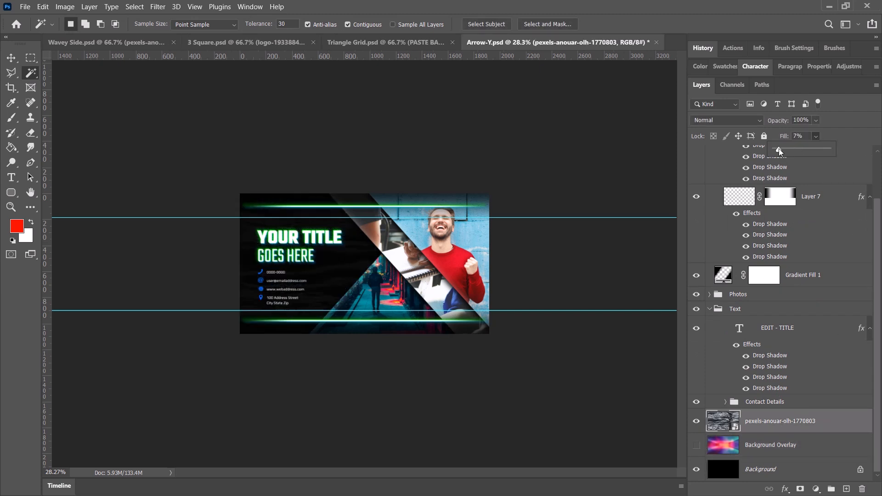
{"action": "left_click_drag", "start_coordinate": [781, 147], "coordinate": [785, 148]}
{"action": "key", "text": "z"}
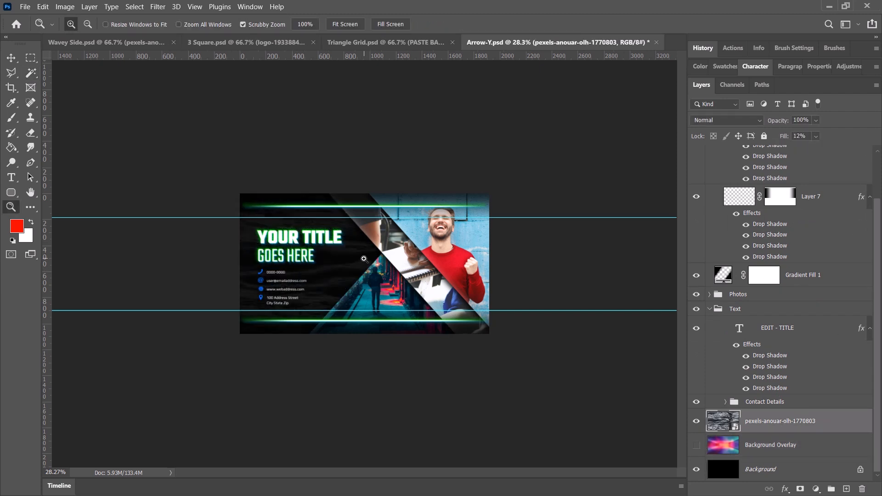
{"action": "left_click", "coordinate": [364, 259]}
{"action": "left_click", "coordinate": [364, 259]}
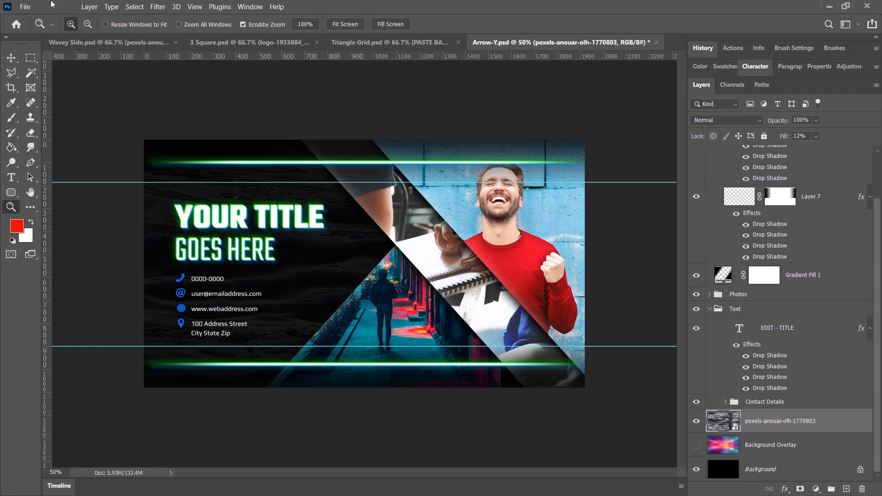
Open the Arrow-Y banner in Save for Web (Legacy) and choose JPEG as the export format.
{"action": "left_click", "coordinate": [24, 7]}
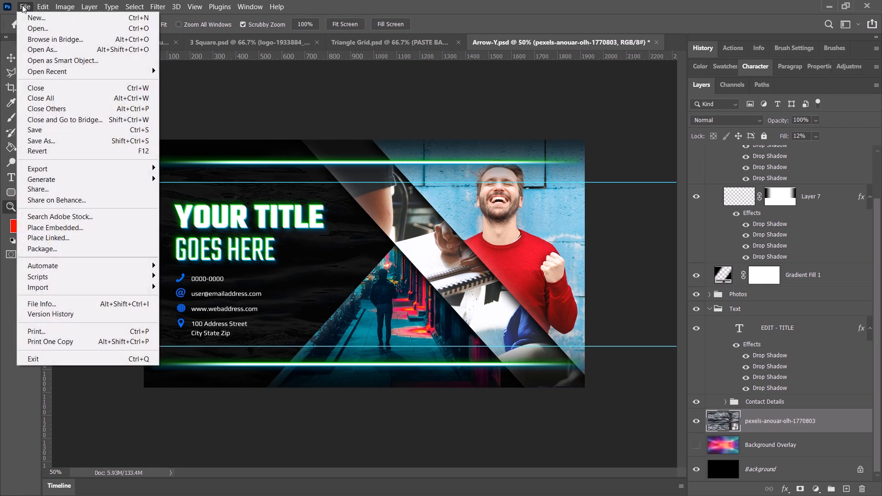
{"action": "mouse_move", "coordinate": [90, 168]}
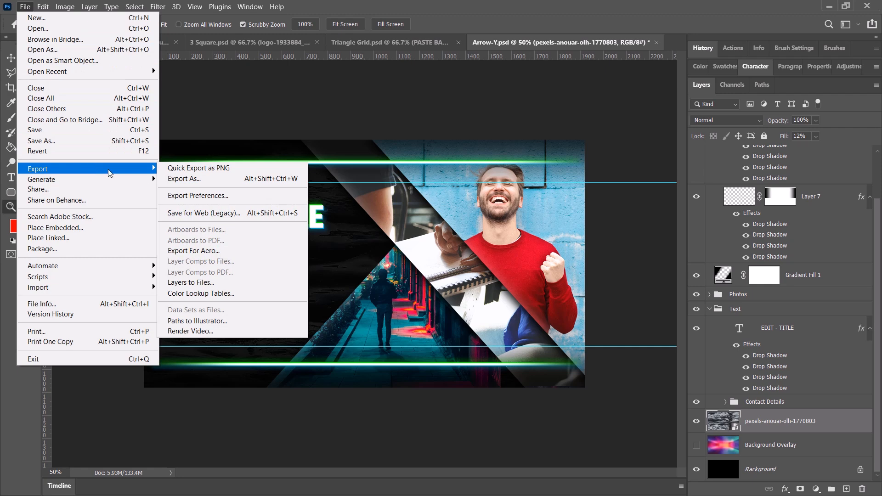
{"action": "left_click", "coordinate": [231, 218]}
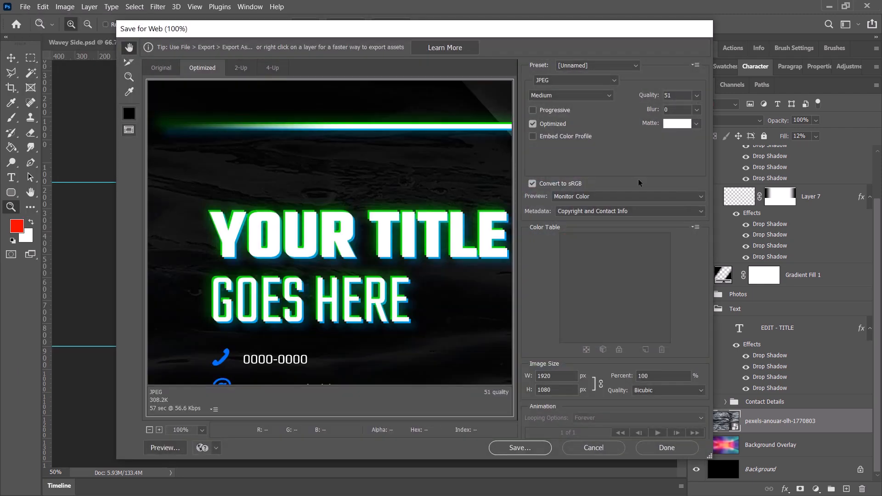
{"action": "left_click", "coordinate": [606, 80]}
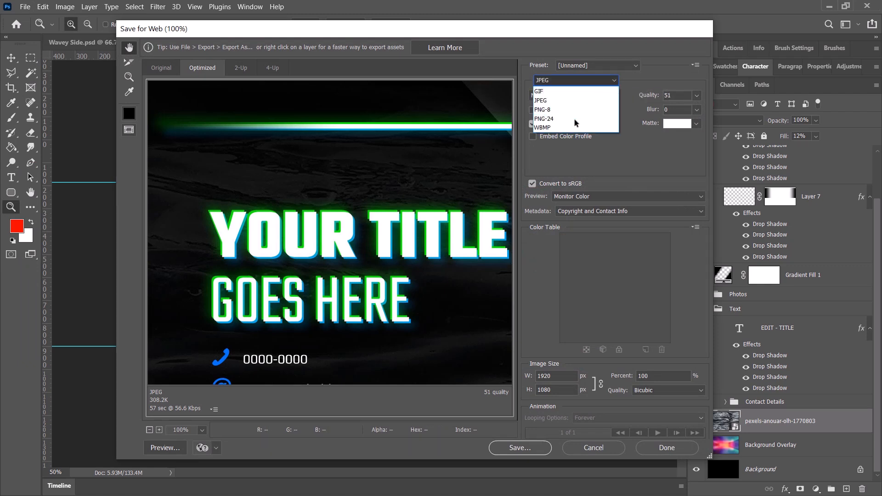
{"action": "left_click", "coordinate": [574, 100]}
{"action": "left_click_drag", "start_coordinate": [386, 244], "coordinate": [311, 175]}
{"action": "left_click", "coordinate": [557, 388]}
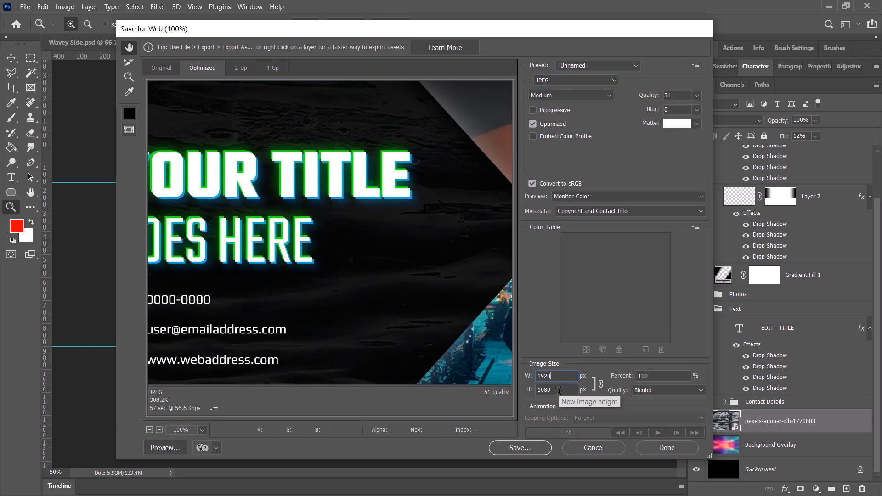
Set the JPEG export quality to 56, comparing the title and contact details in the optimized preview.
{"action": "left_click_drag", "start_coordinate": [434, 318], "coordinate": [448, 290]}
{"action": "left_click", "coordinate": [695, 96]}
{"action": "left_click_drag", "start_coordinate": [669, 112], "coordinate": [674, 112]}
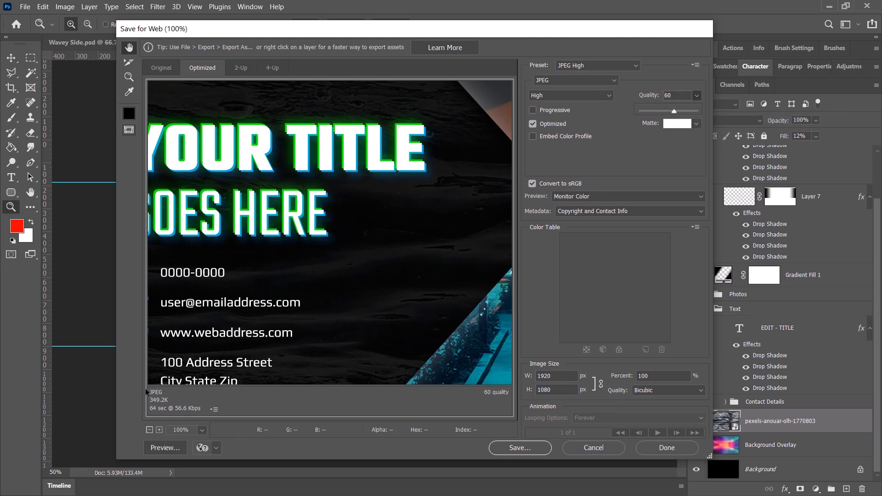
{"action": "left_click_drag", "start_coordinate": [342, 301], "coordinate": [464, 281]}
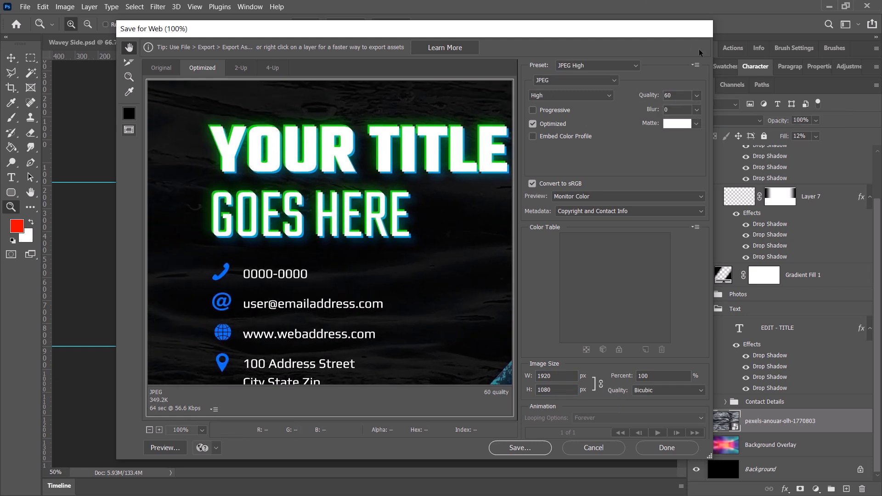
{"action": "left_click", "coordinate": [697, 96]}
{"action": "left_click_drag", "start_coordinate": [674, 112], "coordinate": [672, 113]}
{"action": "left_click_drag", "start_coordinate": [464, 229], "coordinate": [544, 202]}
Save the optimized JPEG in the Downloads folder under the file name Arrow-Y-edit.jpg.
{"action": "left_click", "coordinate": [523, 453]}
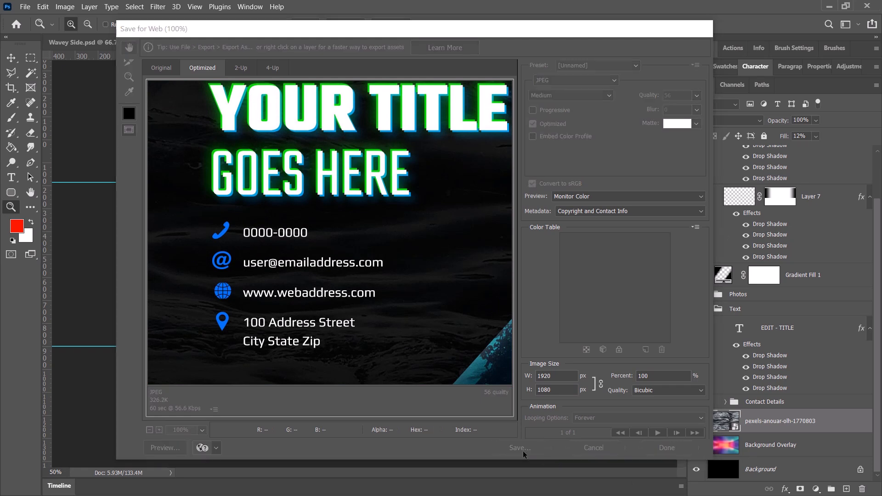
{"action": "left_click", "coordinate": [263, 250]}
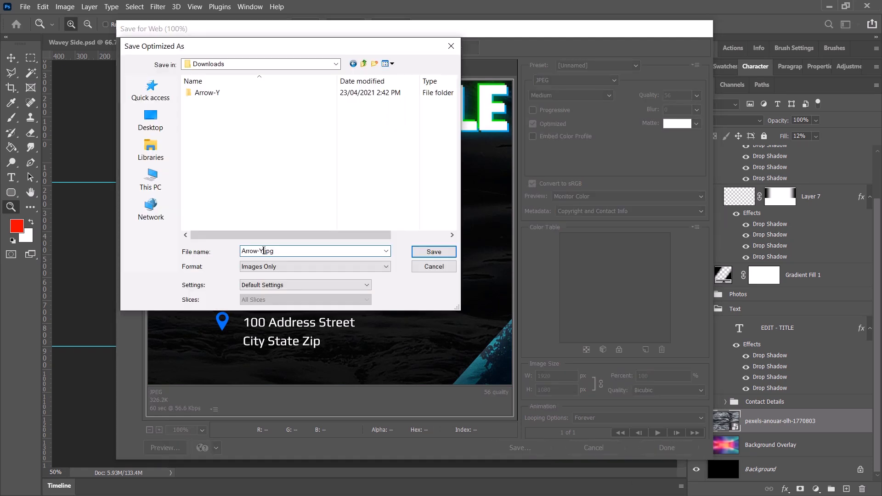
{"action": "type", "text": "-edit"}
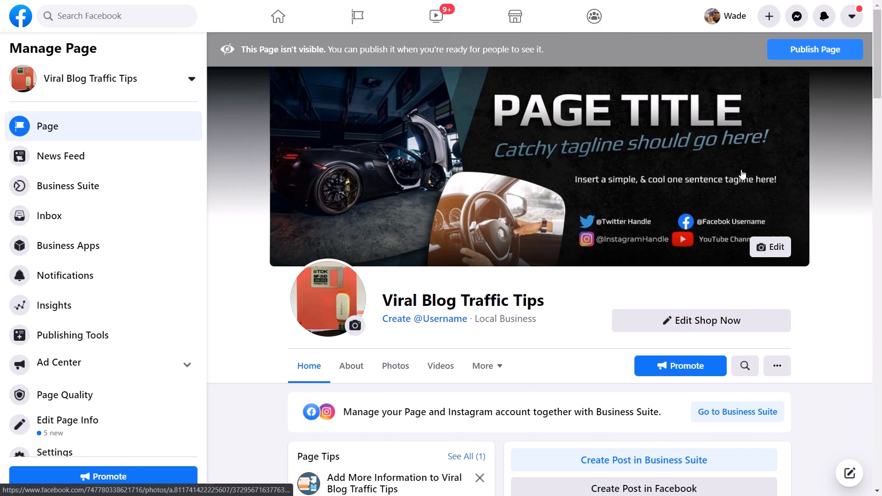
Switch to the Viral Blog Traffic Tips page on Facebook, upload Arrow-Y-edit.jpg as its cover photo and save the change.
{"action": "left_click", "coordinate": [773, 250]}
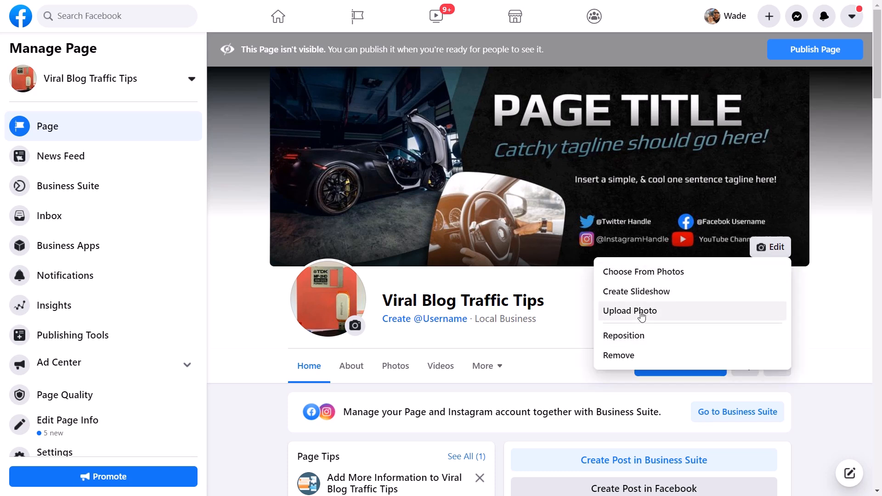
{"action": "left_click", "coordinate": [641, 312]}
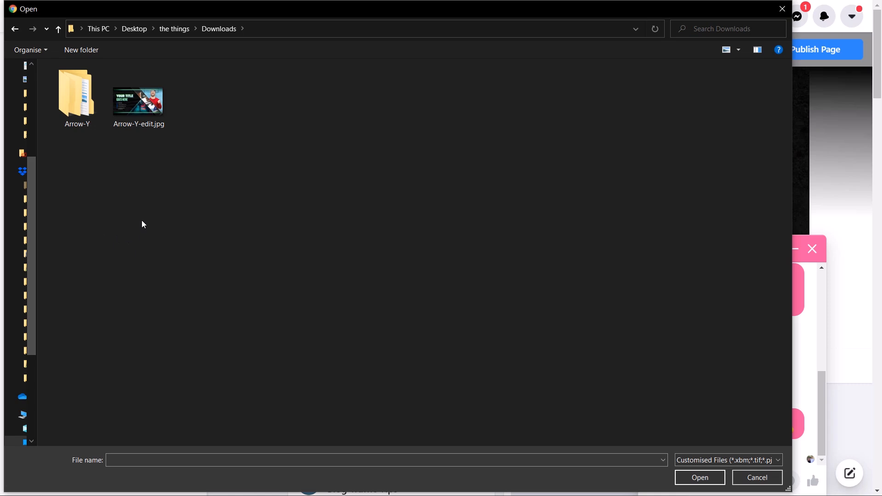
{"action": "scroll", "coordinate": [153, 117], "scroll_direction": "up", "scroll_amount": 3}
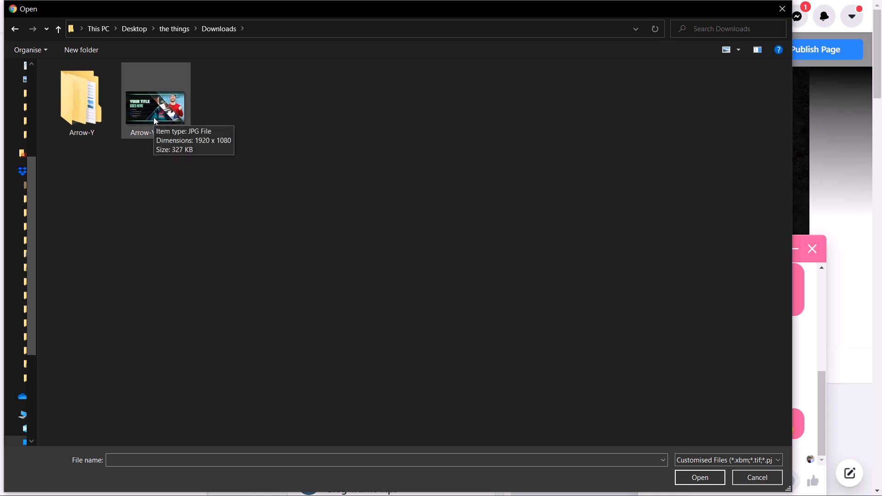
{"action": "double_click", "coordinate": [167, 121]}
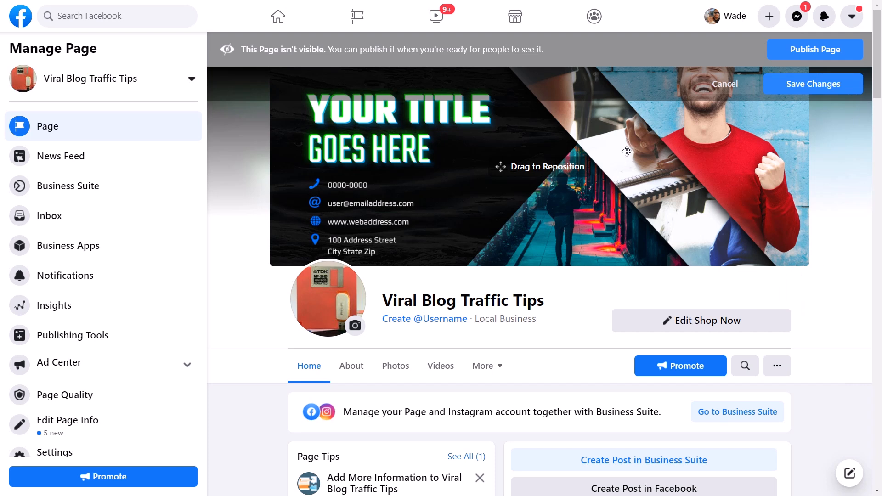
{"action": "left_click", "coordinate": [792, 91]}
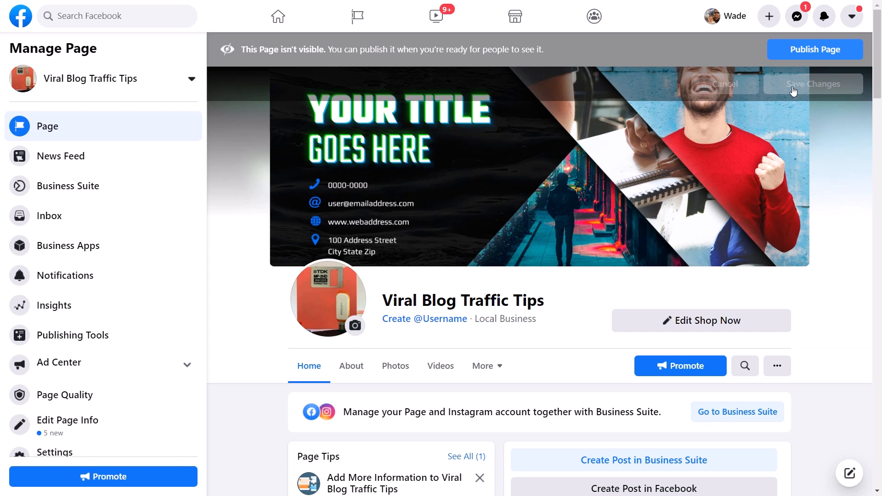